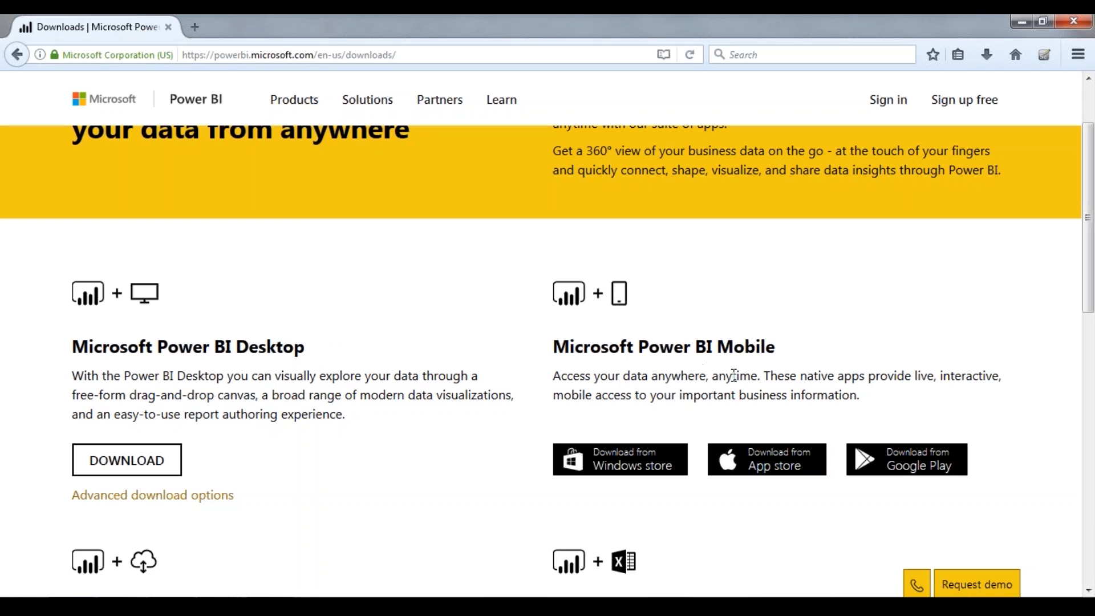
Request the Microsoft Power BI Desktop installer from the downloads page and cancel saving the file
{"action": "scroll", "coordinate": [713, 393], "scroll_direction": "down", "scroll_amount": 5}
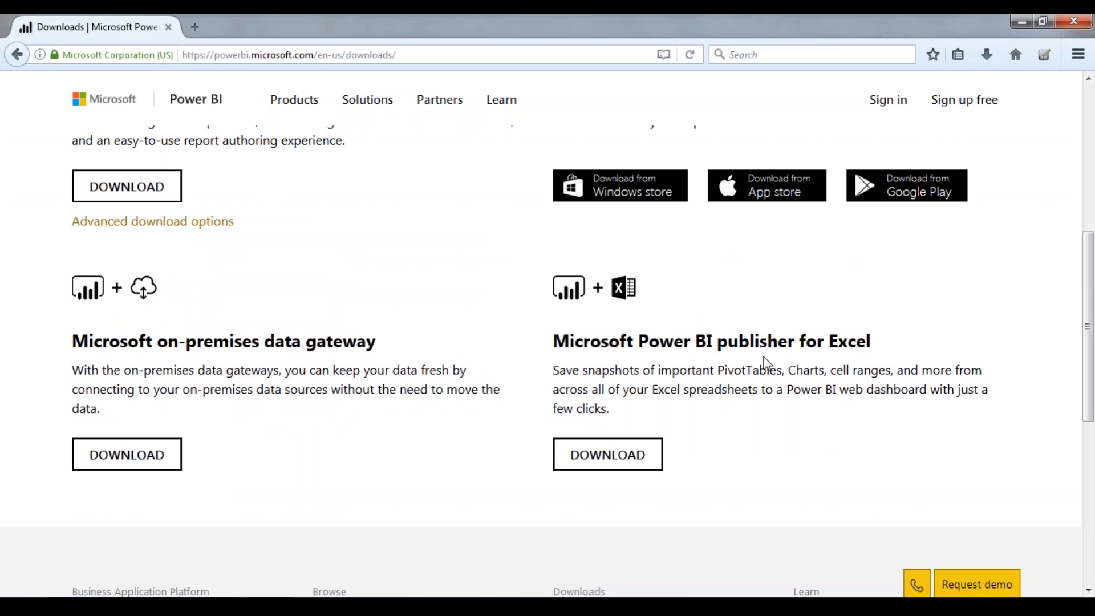
{"action": "scroll", "coordinate": [613, 434], "scroll_direction": "up", "scroll_amount": 1}
{"action": "scroll", "coordinate": [612, 434], "scroll_direction": "up", "scroll_amount": 2}
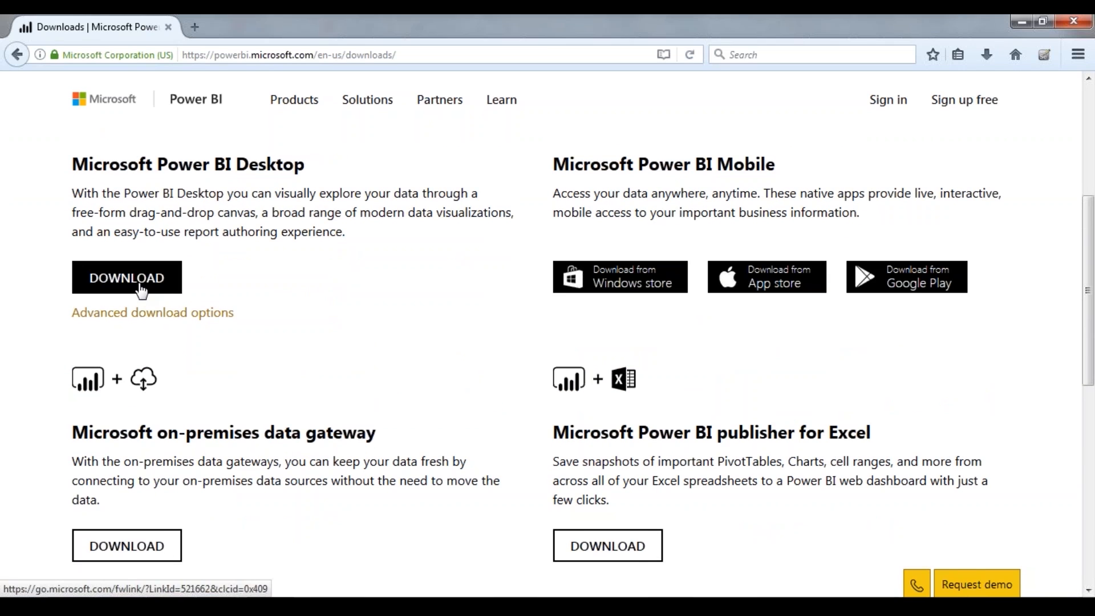
{"action": "scroll", "coordinate": [140, 291], "scroll_direction": "up", "scroll_amount": 2}
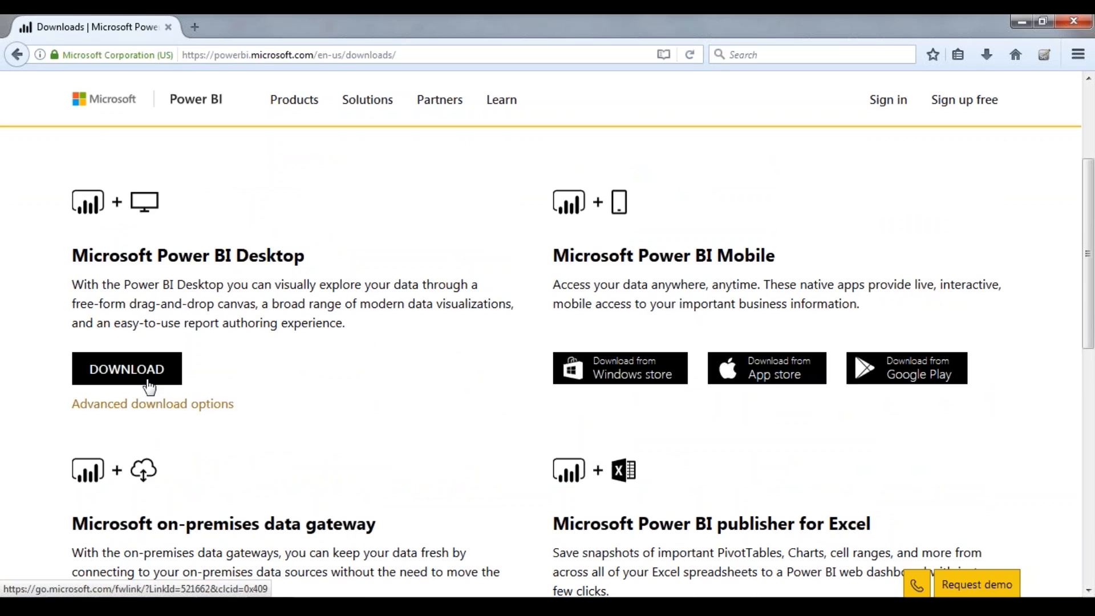
{"action": "left_click", "coordinate": [172, 371]}
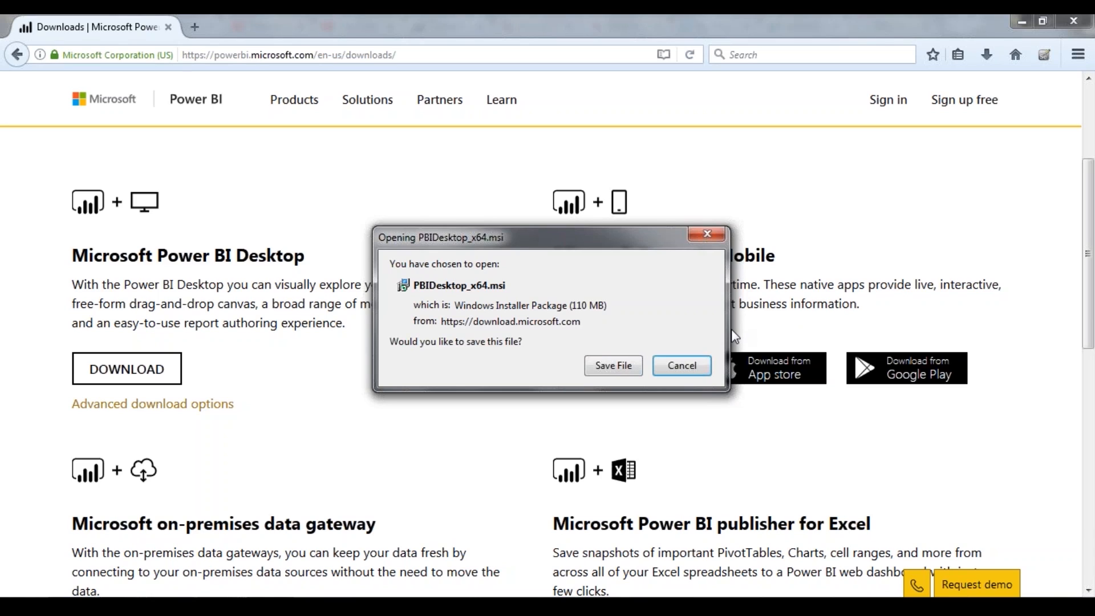
{"action": "left_click", "coordinate": [682, 368]}
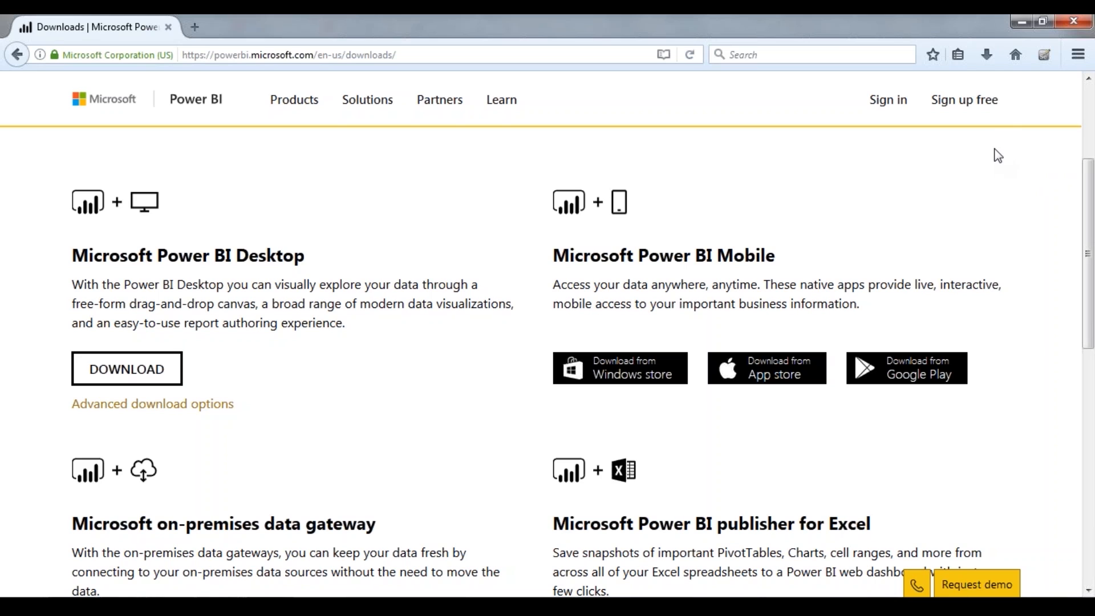
Try the free download from the Getting started with Power BI Desktop page and dismiss its save prompt
{"action": "left_click", "coordinate": [985, 121]}
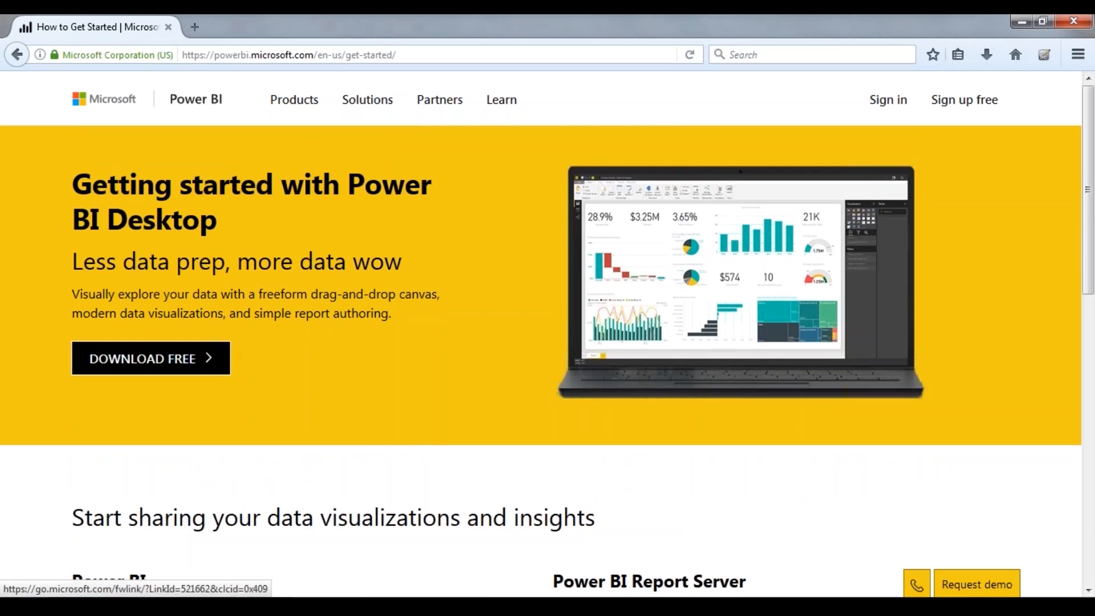
{"action": "left_click", "coordinate": [151, 358]}
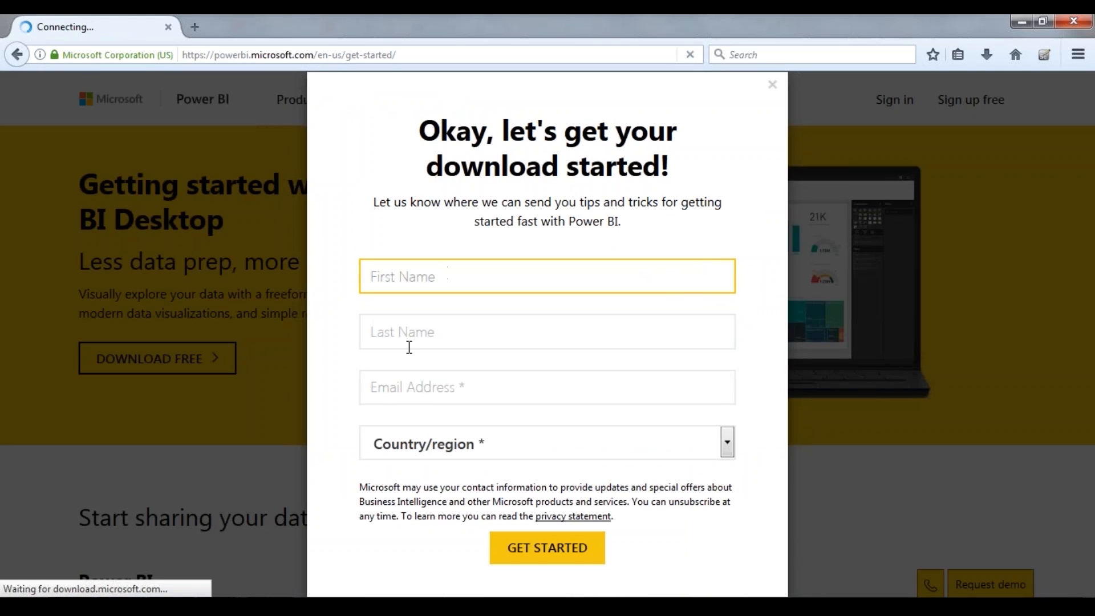
{"action": "left_click", "coordinate": [674, 366]}
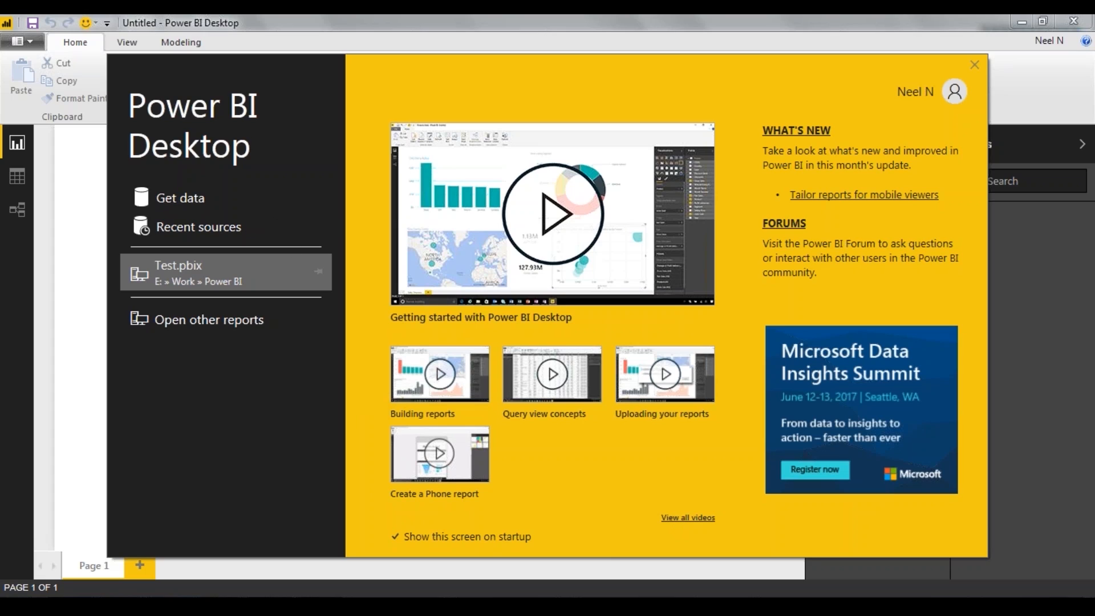
In Power BI Desktop, get data from the Excel workbook Sample - Superstore.xlsx in the Power BI folder
{"action": "left_click", "coordinate": [179, 199]}
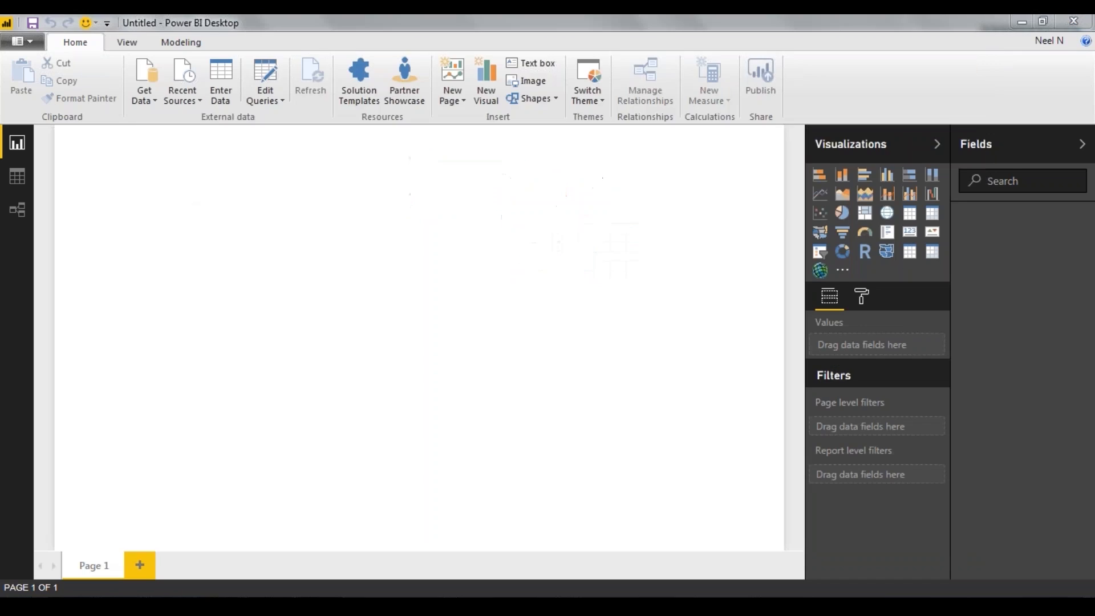
{"action": "scroll", "coordinate": [689, 221], "scroll_direction": "down", "scroll_amount": 15}
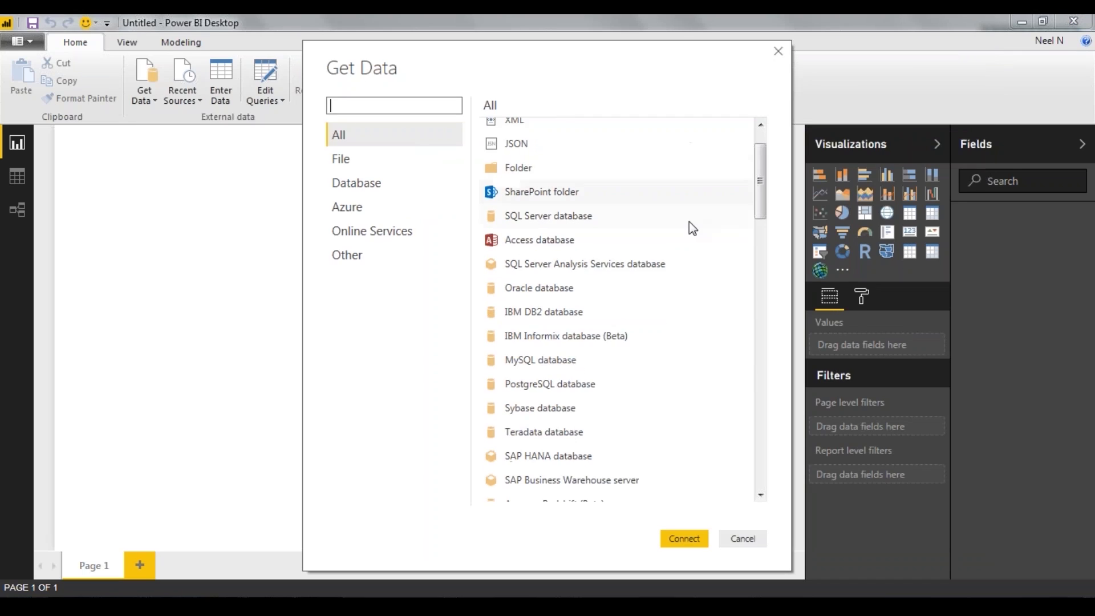
{"action": "scroll", "coordinate": [692, 228], "scroll_direction": "down", "scroll_amount": 5}
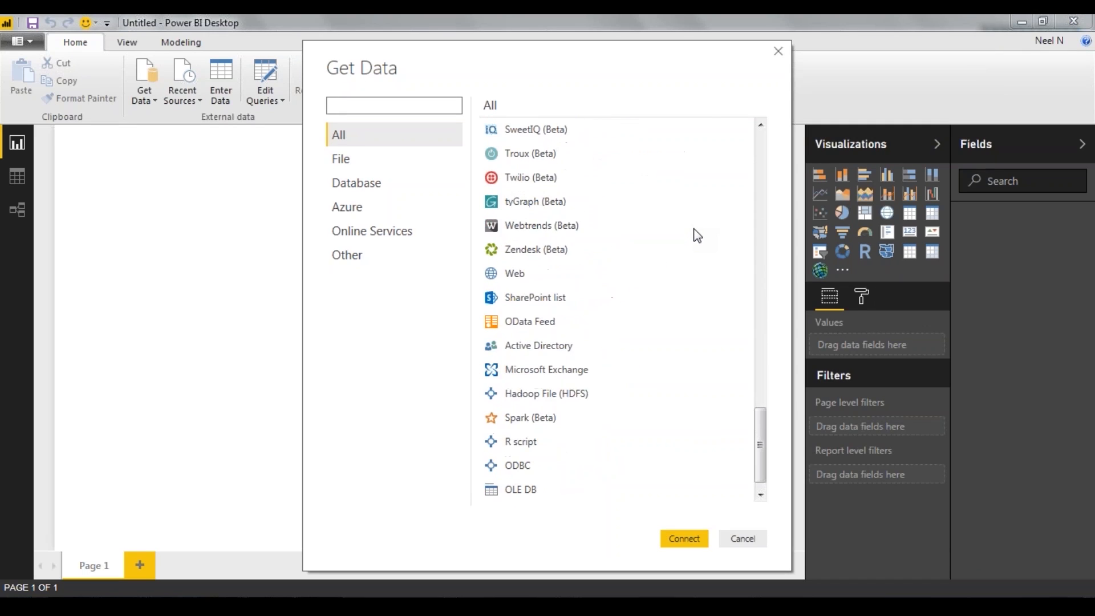
{"action": "scroll", "coordinate": [689, 353], "scroll_direction": "up", "scroll_amount": 7}
{"action": "scroll", "coordinate": [690, 358], "scroll_direction": "up", "scroll_amount": 15}
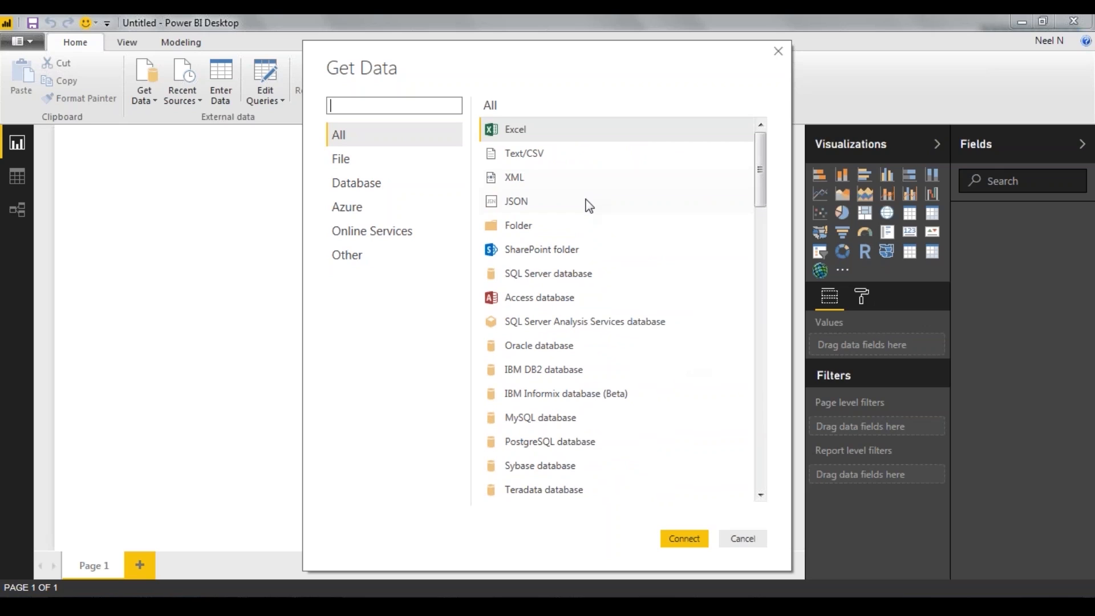
{"action": "left_click", "coordinate": [684, 539]}
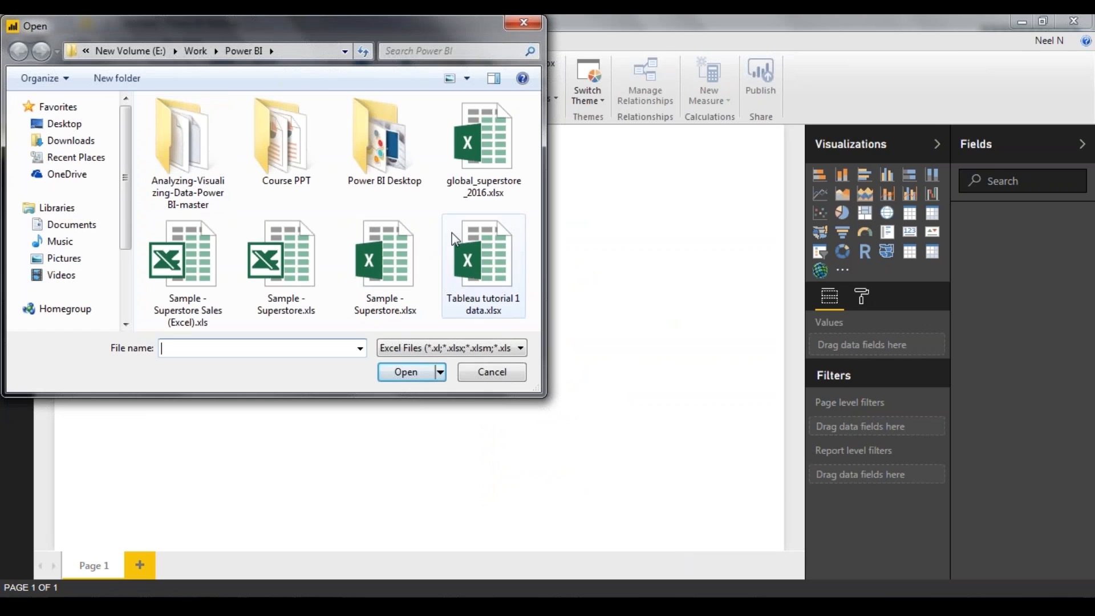
{"action": "left_click", "coordinate": [418, 253]}
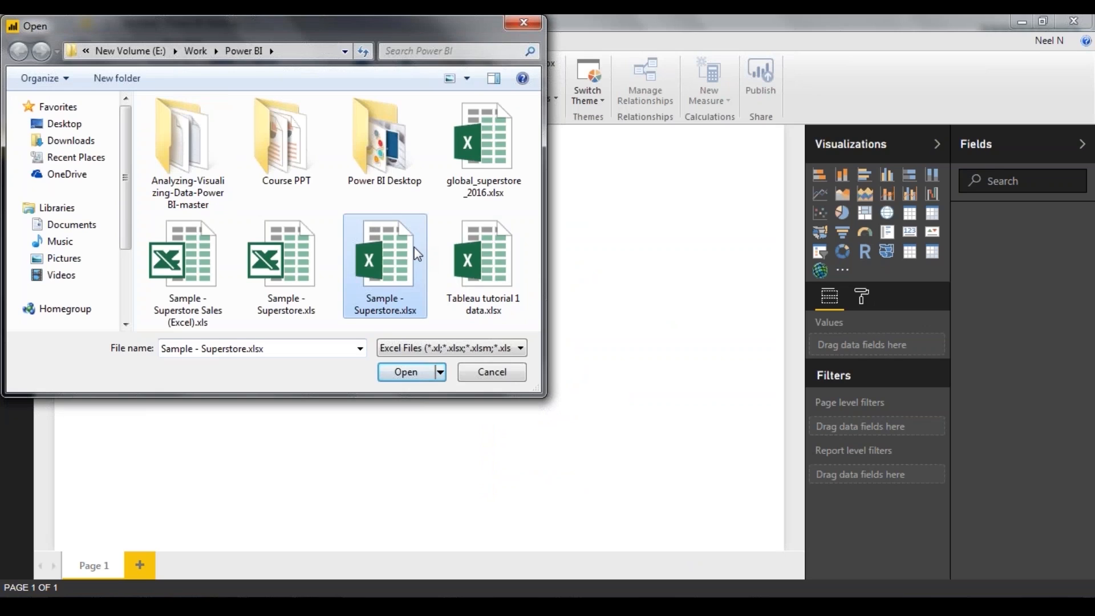
{"action": "double_click", "coordinate": [418, 254]}
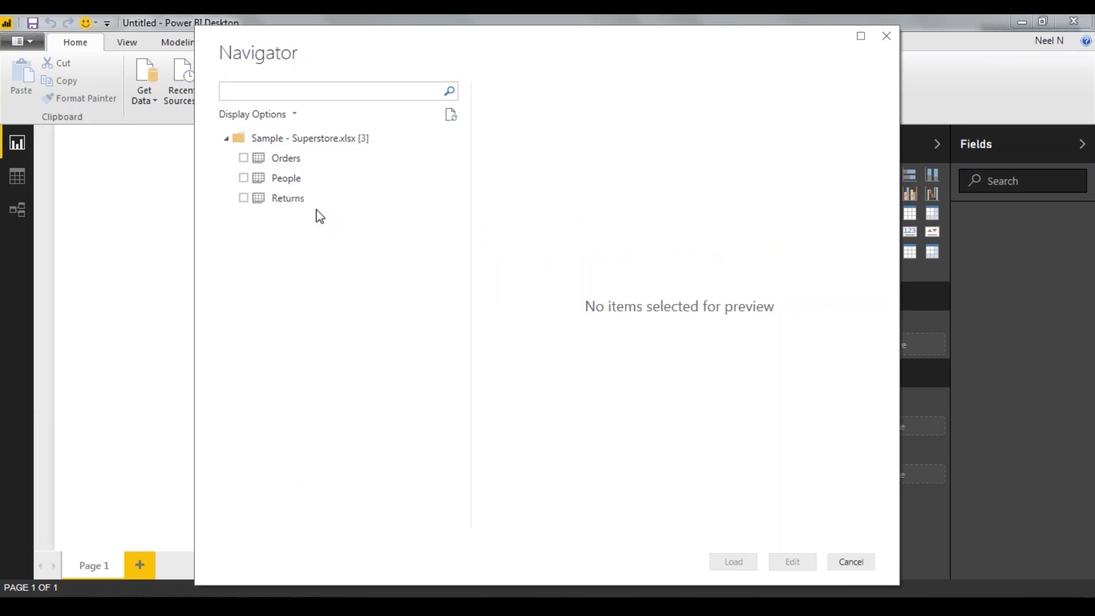
Select the Orders table, preview its columns and load it into the report
{"action": "left_click", "coordinate": [284, 159]}
{"action": "left_click", "coordinate": [244, 158]}
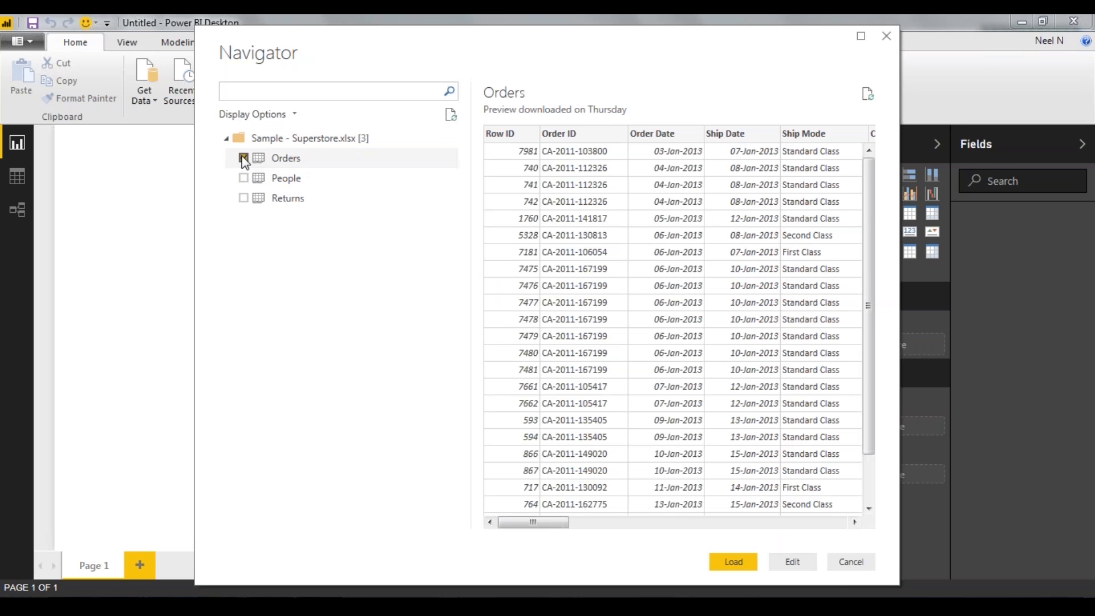
{"action": "left_click_drag", "start_coordinate": [552, 527], "coordinate": [907, 481]}
{"action": "left_click_drag", "start_coordinate": [805, 480], "coordinate": [471, 474]}
{"action": "left_click", "coordinate": [746, 566]}
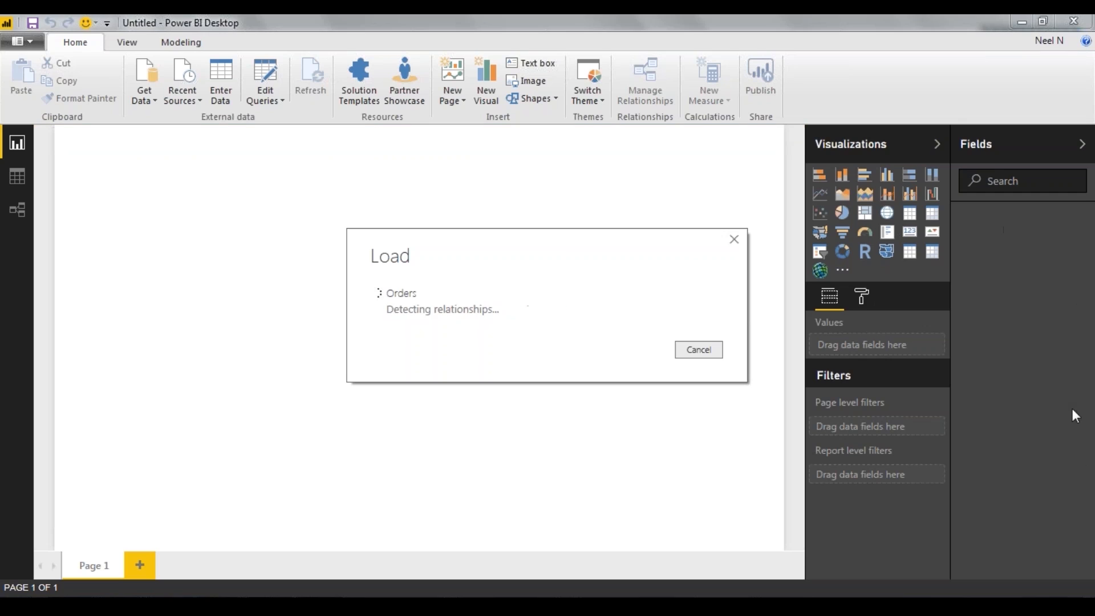
Examine the loaded Orders fields, then inspect the table's rows and columns in the data view
{"action": "scroll", "coordinate": [1016, 342], "scroll_direction": "down", "scroll_amount": 1}
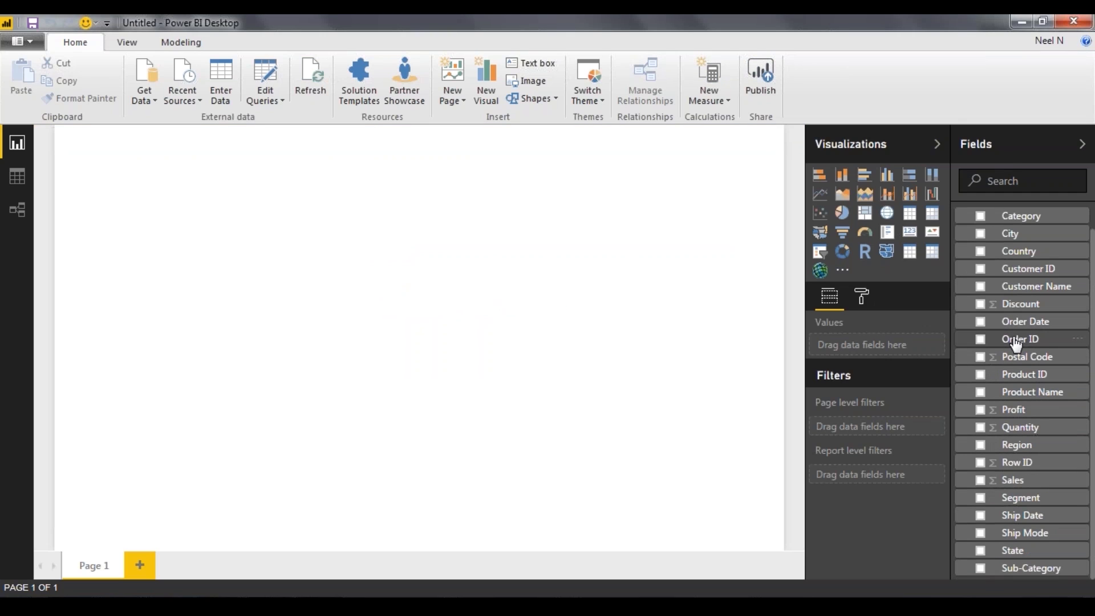
{"action": "scroll", "coordinate": [1012, 342], "scroll_direction": "up", "scroll_amount": 1}
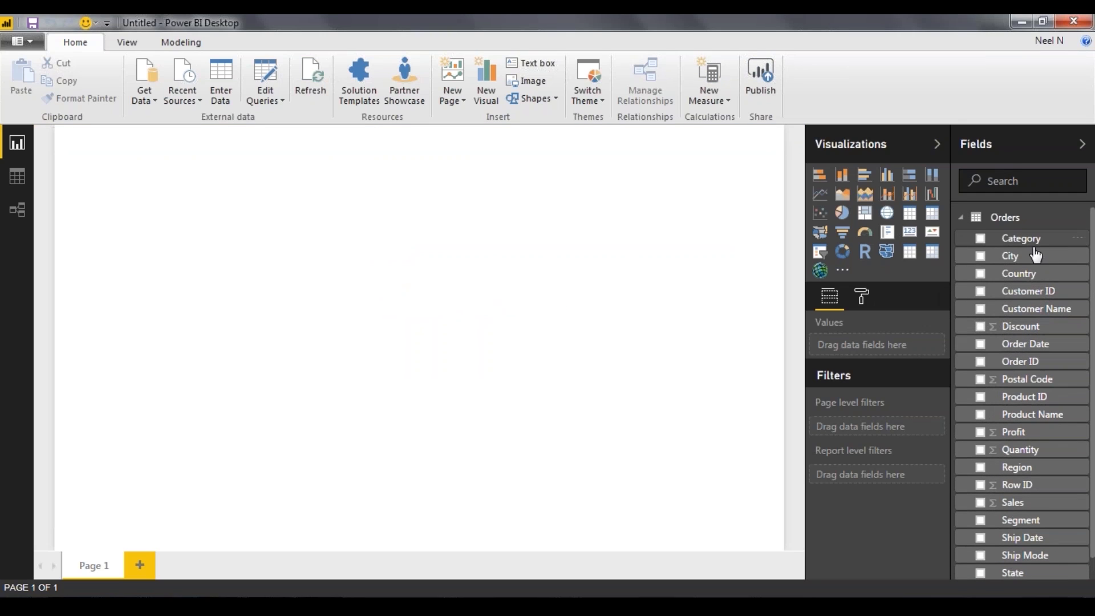
{"action": "scroll", "coordinate": [978, 479], "scroll_direction": "down", "scroll_amount": 1}
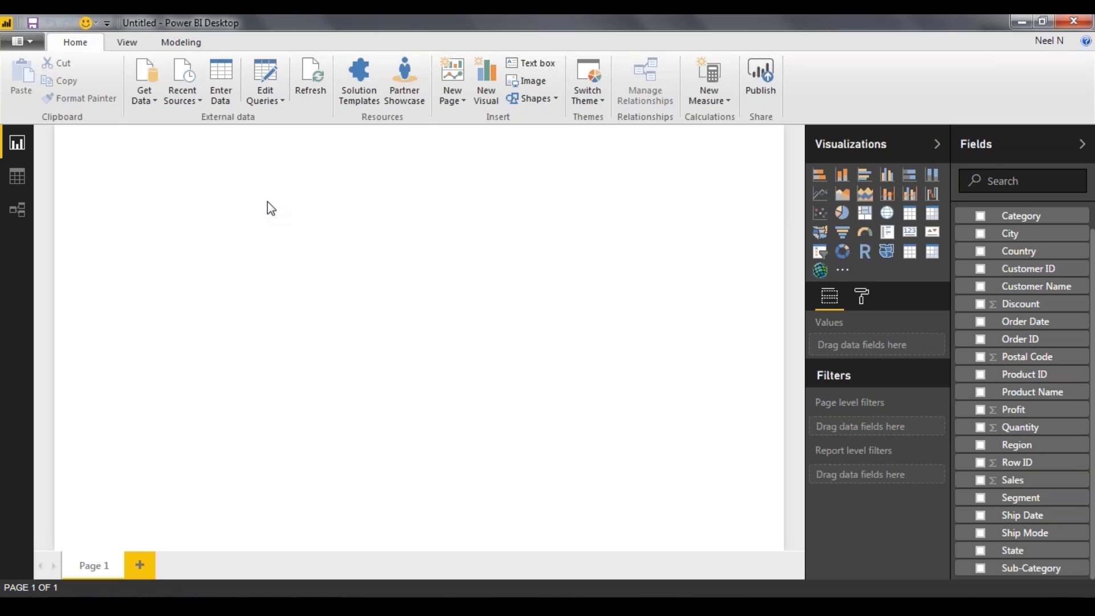
{"action": "left_click", "coordinate": [29, 178]}
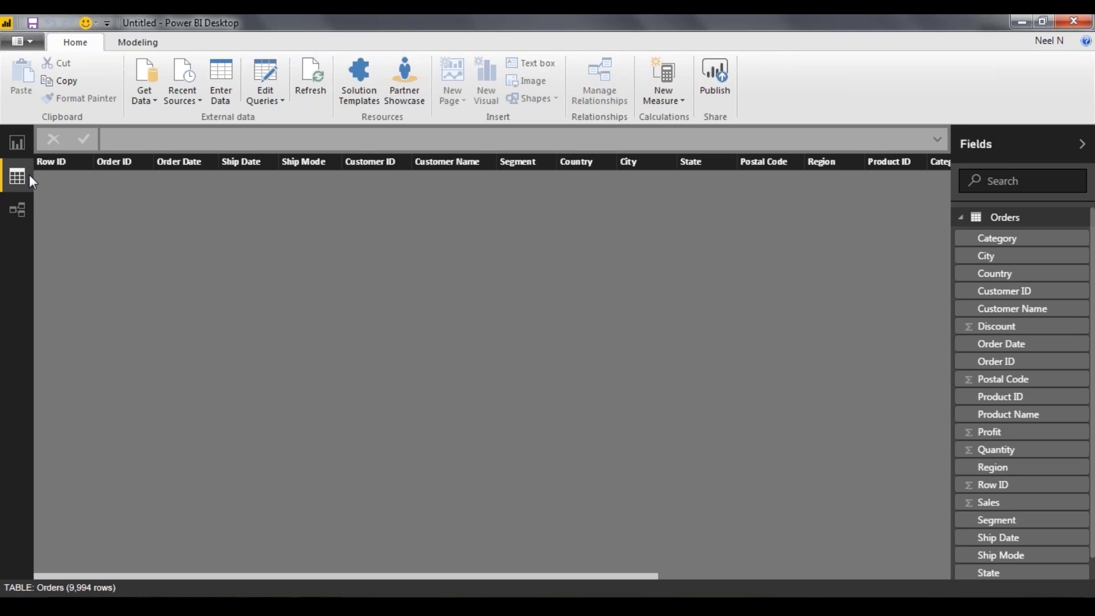
{"action": "scroll", "coordinate": [611, 543], "scroll_direction": "down", "scroll_amount": 9}
{"action": "scroll", "coordinate": [613, 547], "scroll_direction": "up", "scroll_amount": 9}
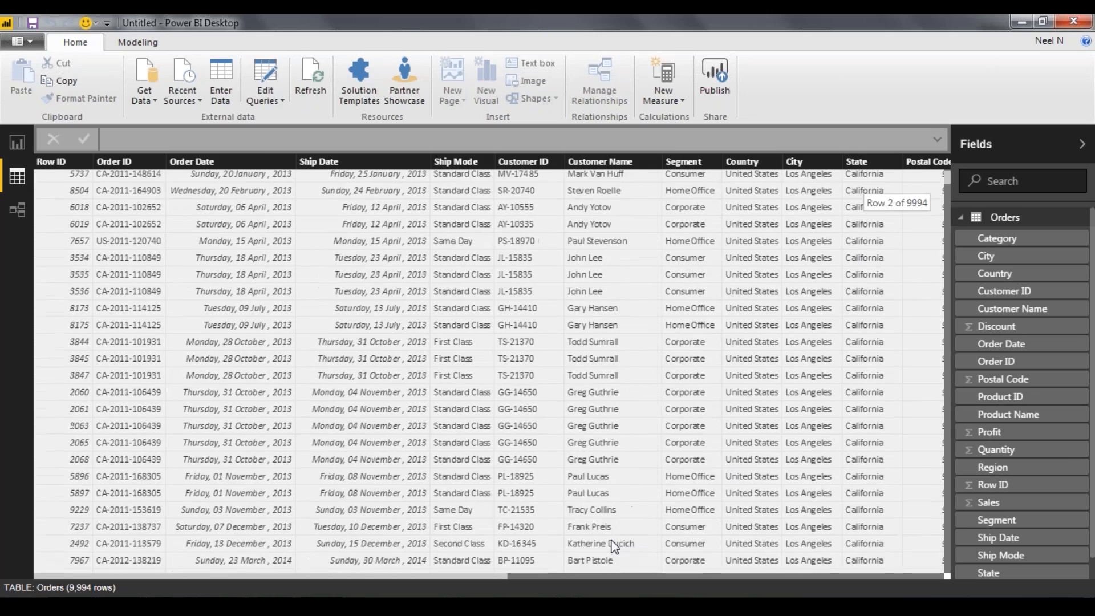
{"action": "left_click_drag", "start_coordinate": [300, 577], "coordinate": [841, 532]}
{"action": "scroll", "coordinate": [825, 292], "scroll_direction": "down", "scroll_amount": 10}
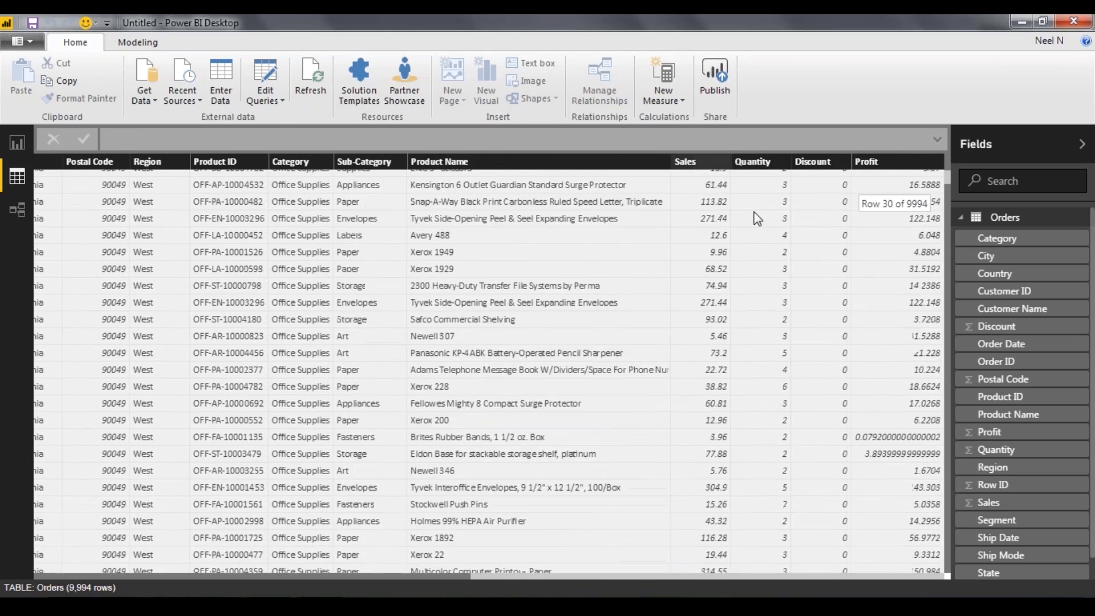
{"action": "left_click_drag", "start_coordinate": [948, 184], "coordinate": [343, 570]}
{"action": "scroll", "coordinate": [247, 522], "scroll_direction": "up", "scroll_amount": 15}
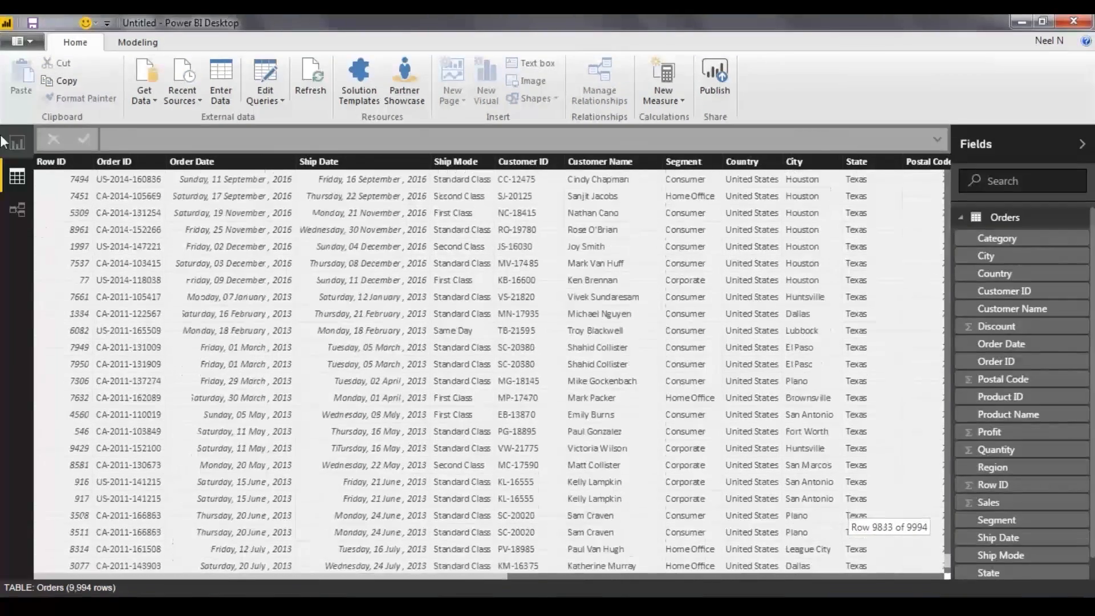
{"action": "scroll", "coordinate": [104, 174], "scroll_direction": "up", "scroll_amount": 5}
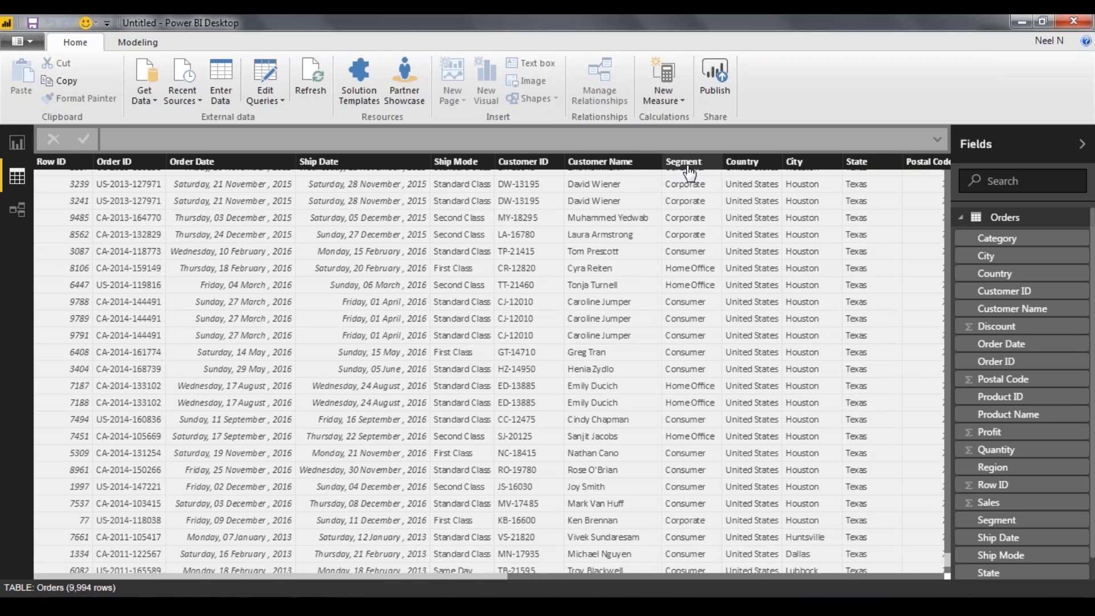
{"action": "scroll", "coordinate": [687, 174], "scroll_direction": "up", "scroll_amount": 5}
{"action": "scroll", "coordinate": [689, 172], "scroll_direction": "up", "scroll_amount": 8}
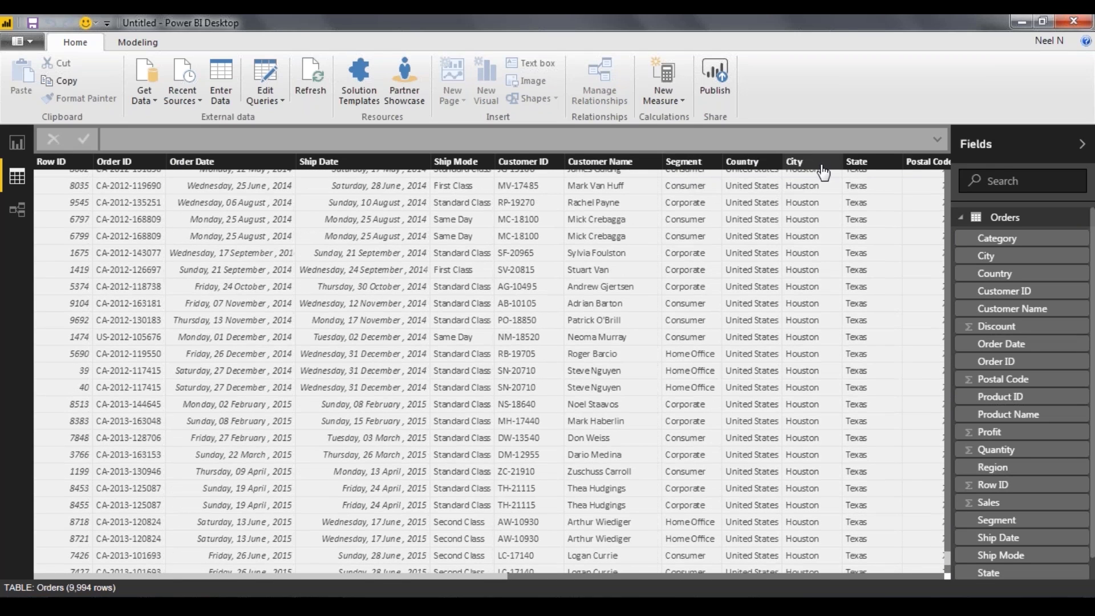
{"action": "left_click", "coordinate": [611, 573]}
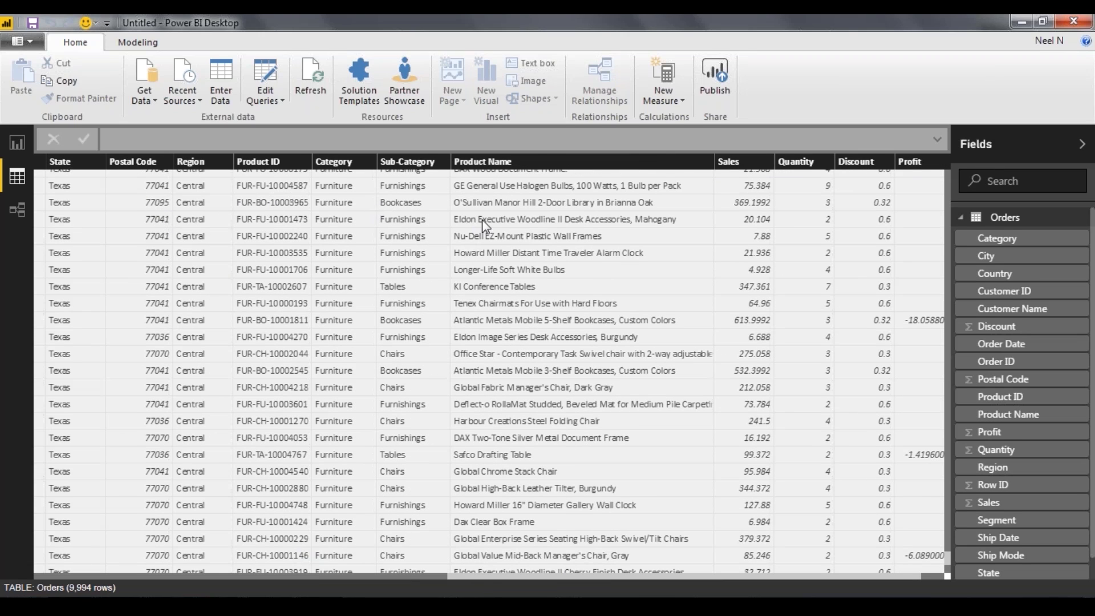
{"action": "scroll", "coordinate": [721, 307], "scroll_direction": "up", "scroll_amount": 11}
{"action": "scroll", "coordinate": [388, 391], "scroll_direction": "up", "scroll_amount": 5}
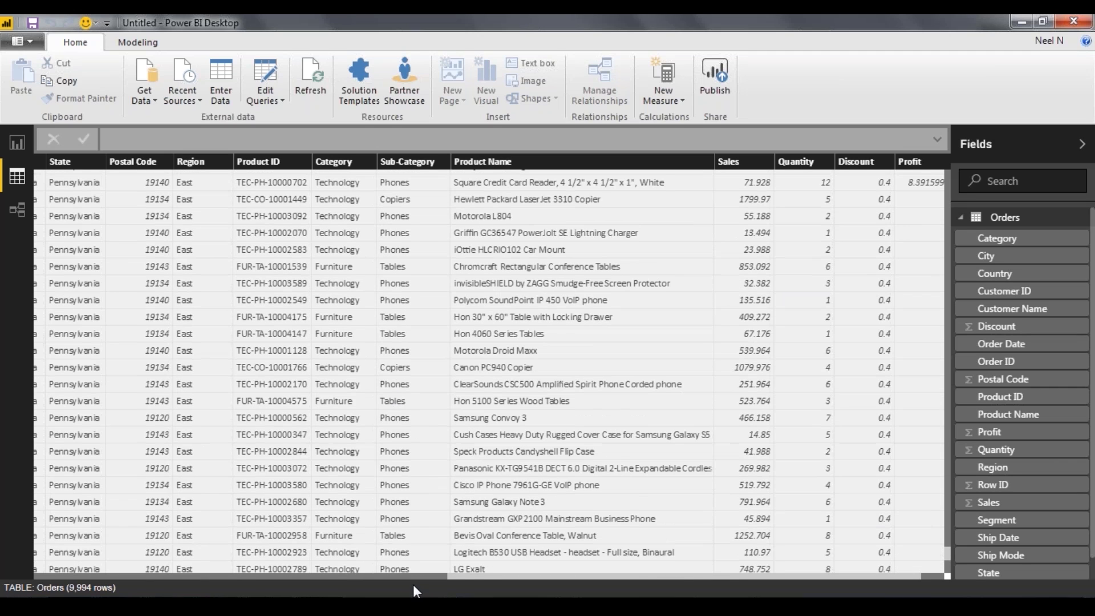
{"action": "left_click", "coordinate": [405, 577]}
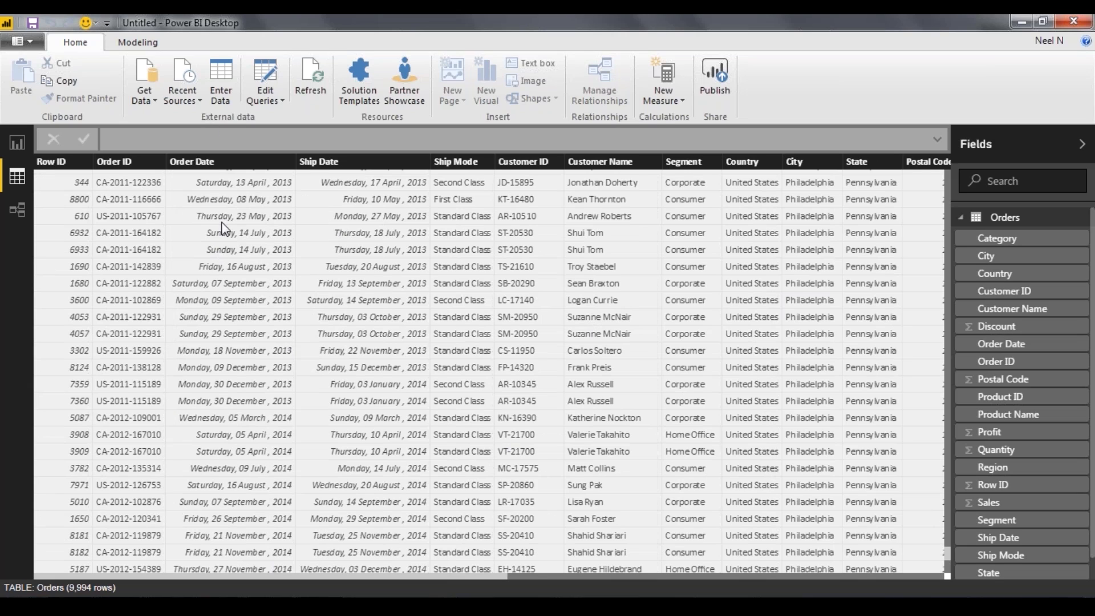
Open the Orders query in the Query Editor and dismiss the preview age notice
{"action": "left_click", "coordinate": [265, 79]}
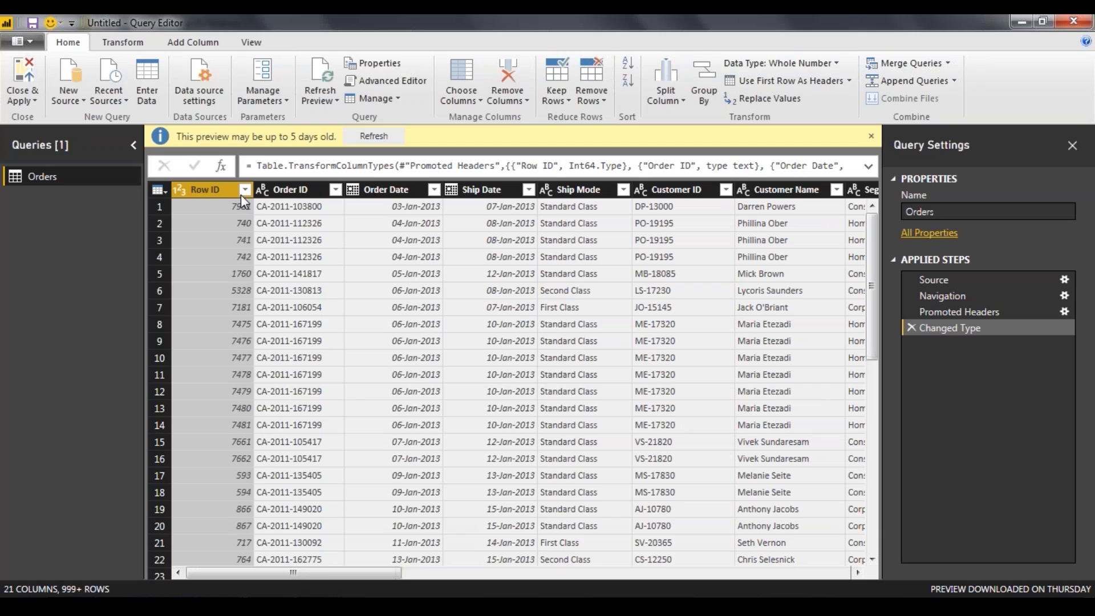
{"action": "left_click", "coordinate": [872, 136]}
Review the data type change options available for the Row ID column without changing its type
{"action": "right_click", "coordinate": [212, 165]}
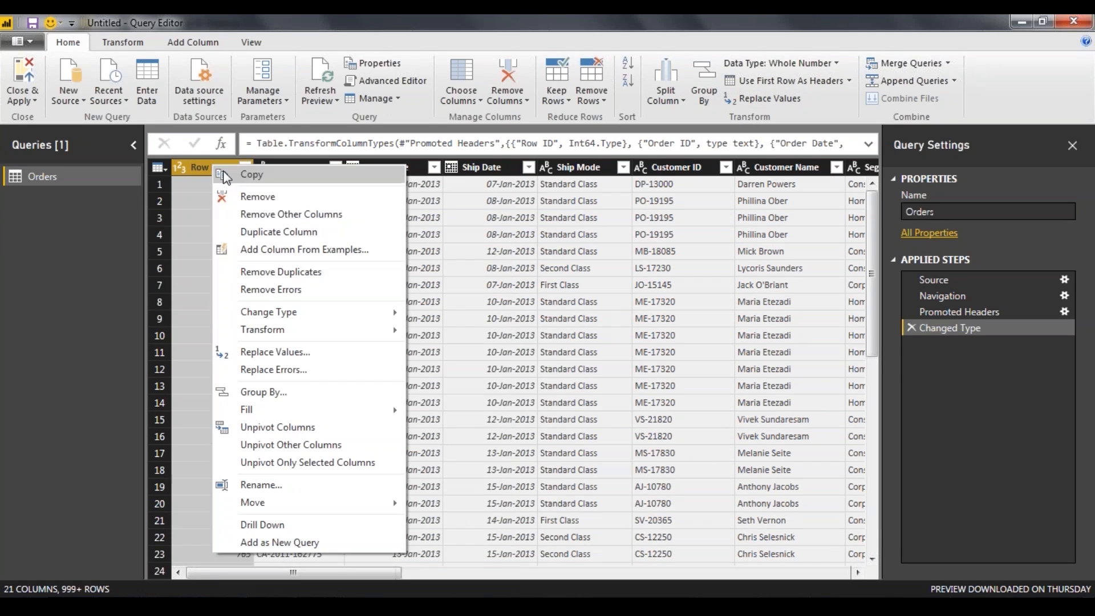
{"action": "mouse_move", "coordinate": [378, 313]}
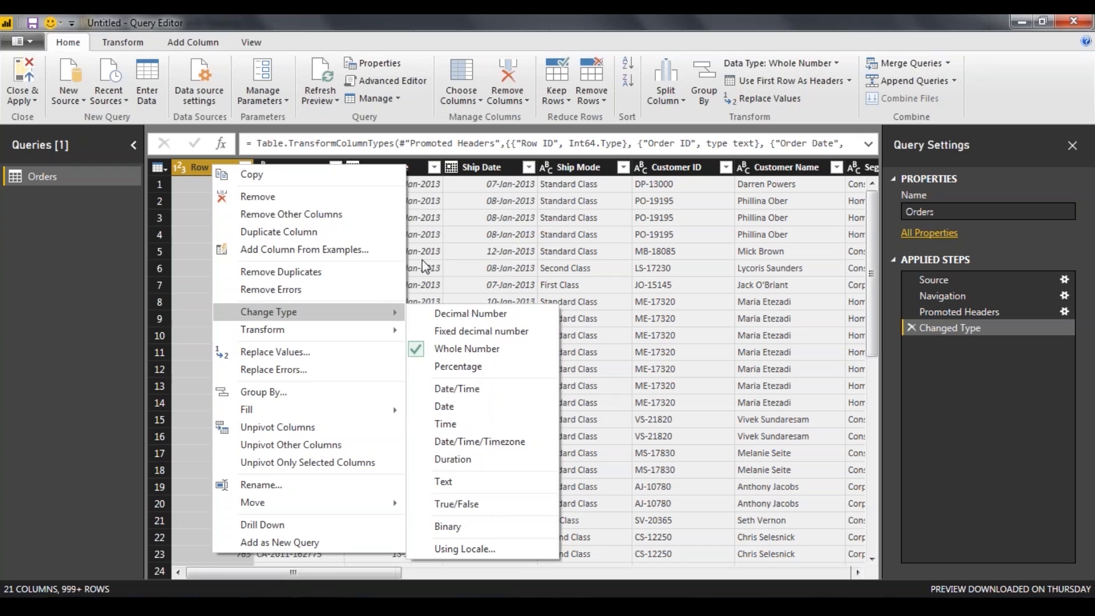
{"action": "left_click", "coordinate": [200, 168]}
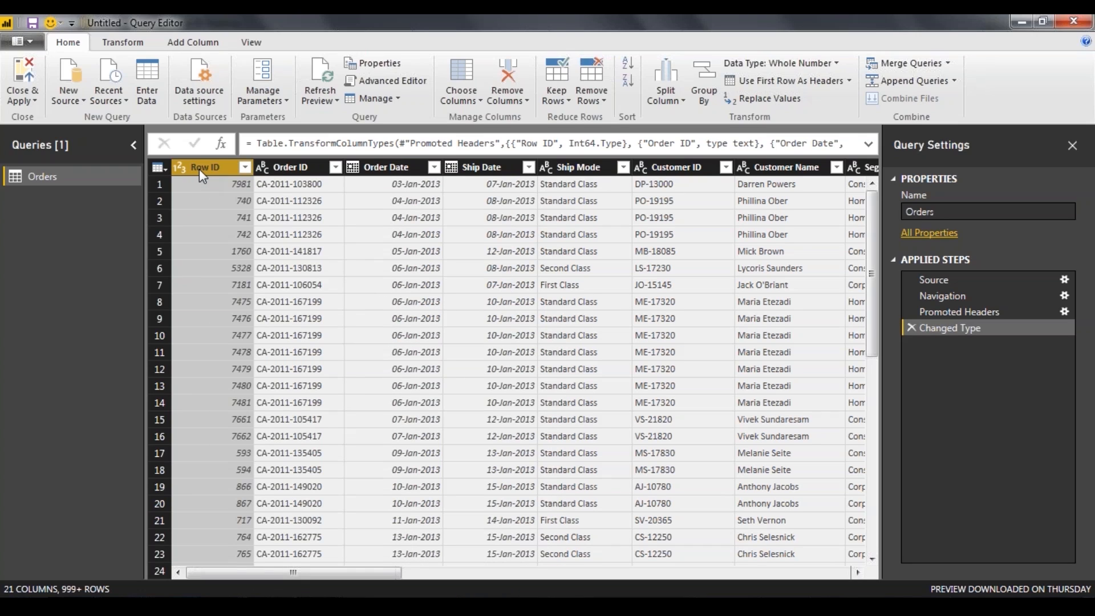
Examine the Row ID column's filter values, sort options and number filter conditions without applying any filter
{"action": "left_click", "coordinate": [246, 167]}
{"action": "scroll", "coordinate": [337, 379], "scroll_direction": "down", "scroll_amount": 15}
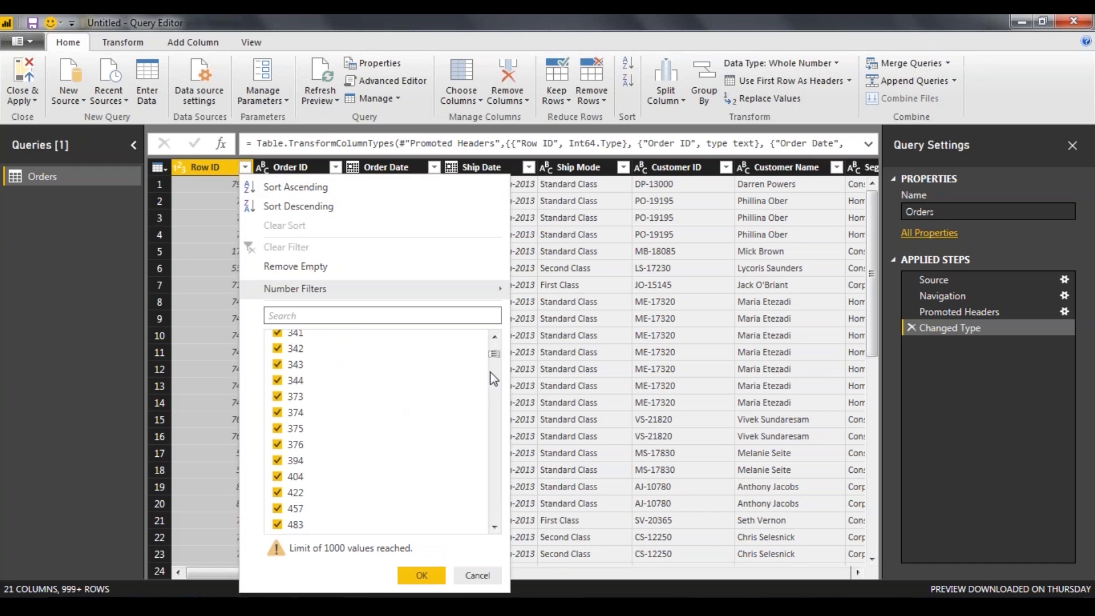
{"action": "mouse_move", "coordinate": [492, 354]}
{"action": "left_mouse_down"}
{"action": "mouse_move", "coordinate": [496, 515]}
{"action": "mouse_move", "coordinate": [494, 347]}
{"action": "left_mouse_up"}
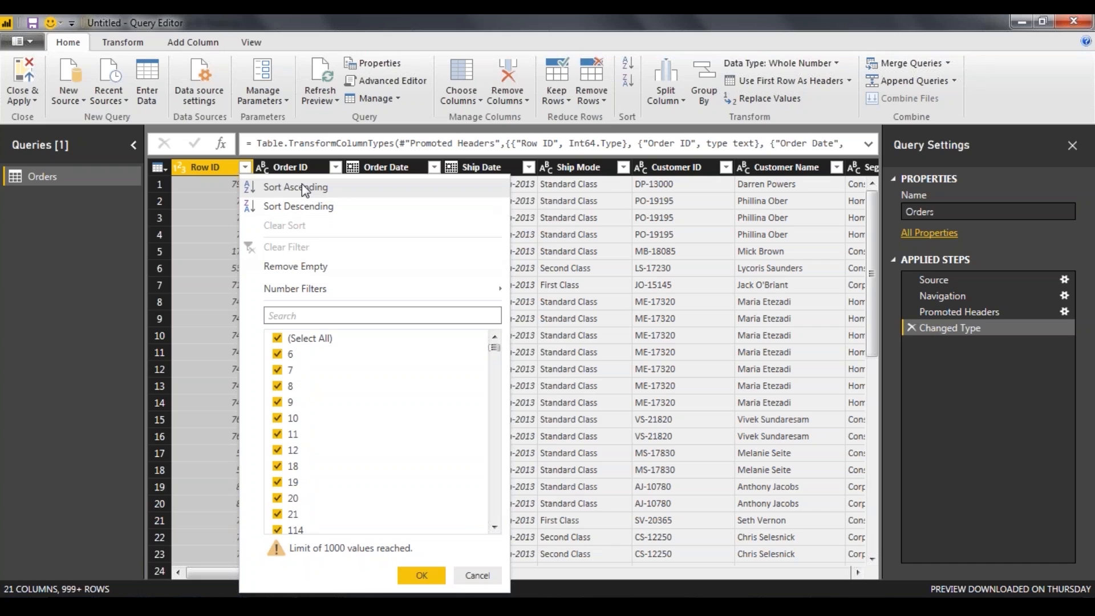
{"action": "mouse_move", "coordinate": [335, 286]}
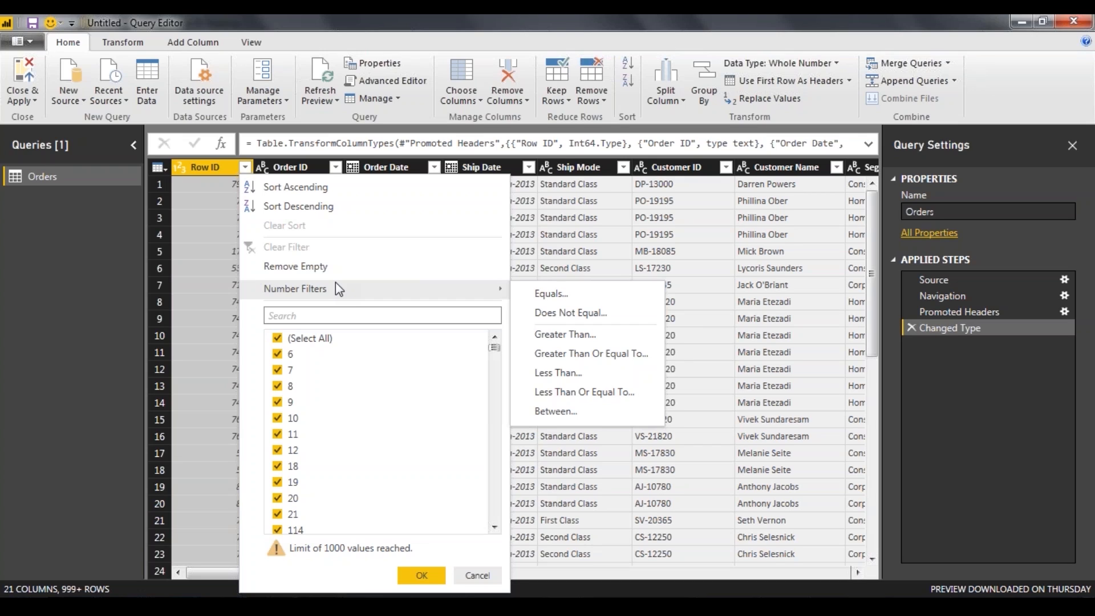
{"action": "left_click", "coordinate": [1047, 101]}
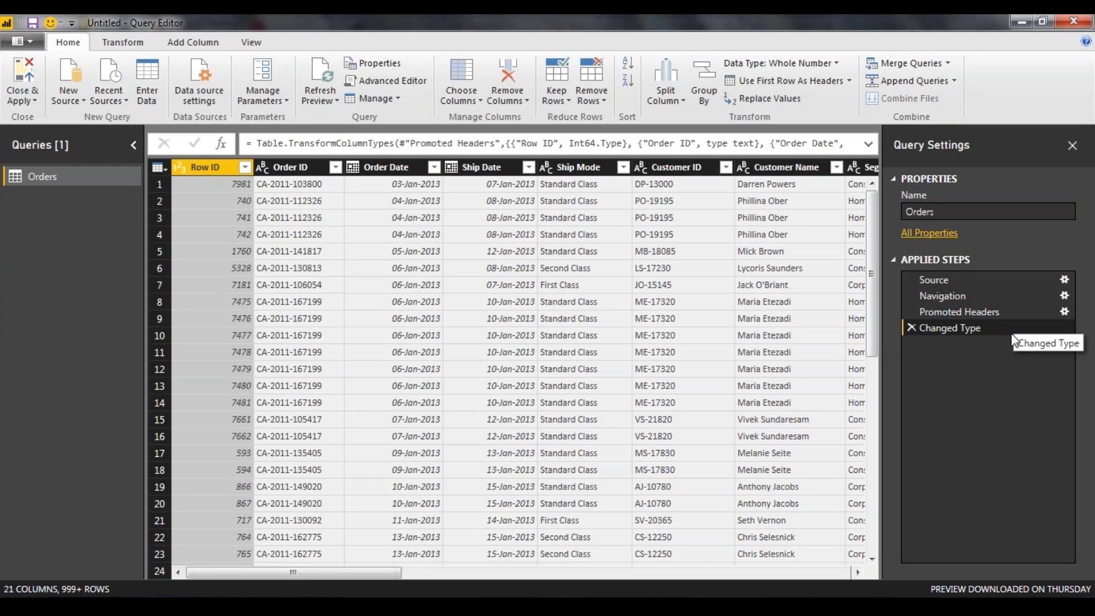
Review the Orders query's applied steps from Source through Navigation and Promoted Headers to Changed Type, comparing the data at each
{"action": "left_click", "coordinate": [995, 282]}
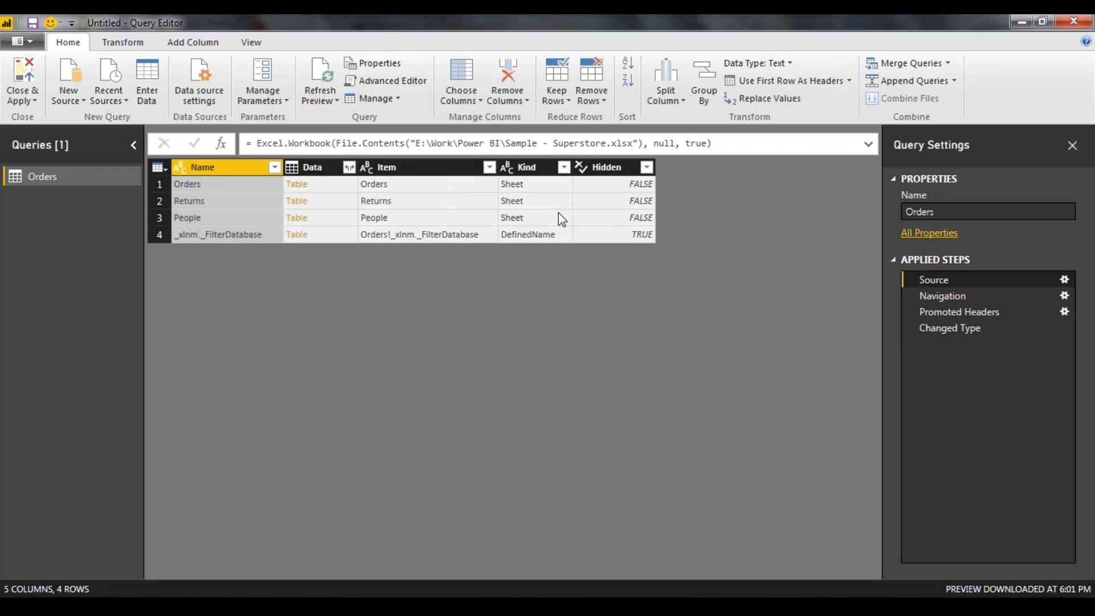
{"action": "left_click", "coordinate": [957, 298]}
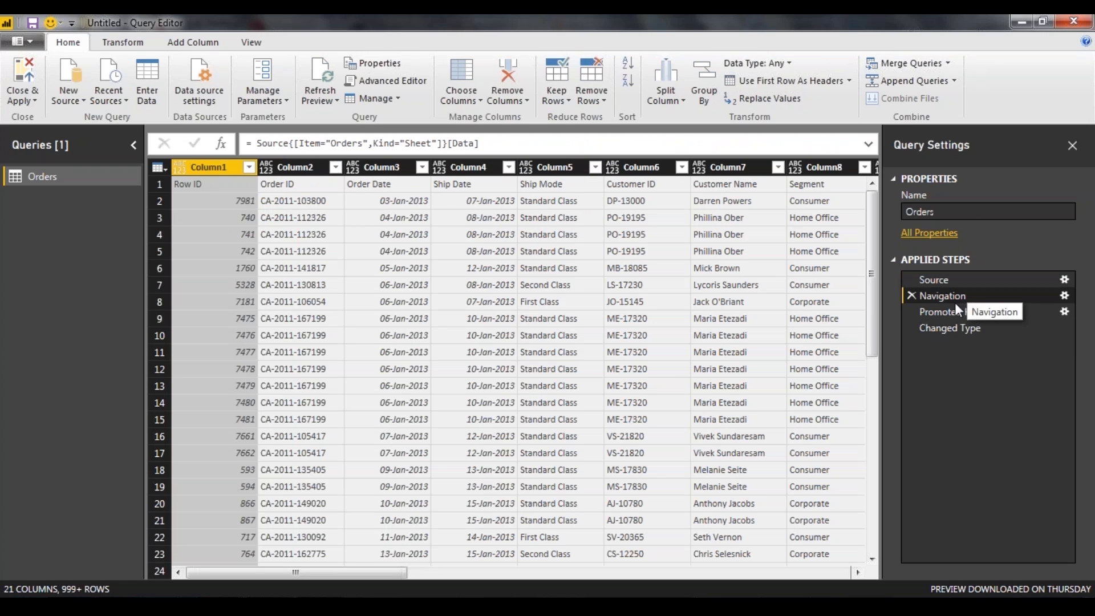
{"action": "left_click", "coordinate": [970, 313]}
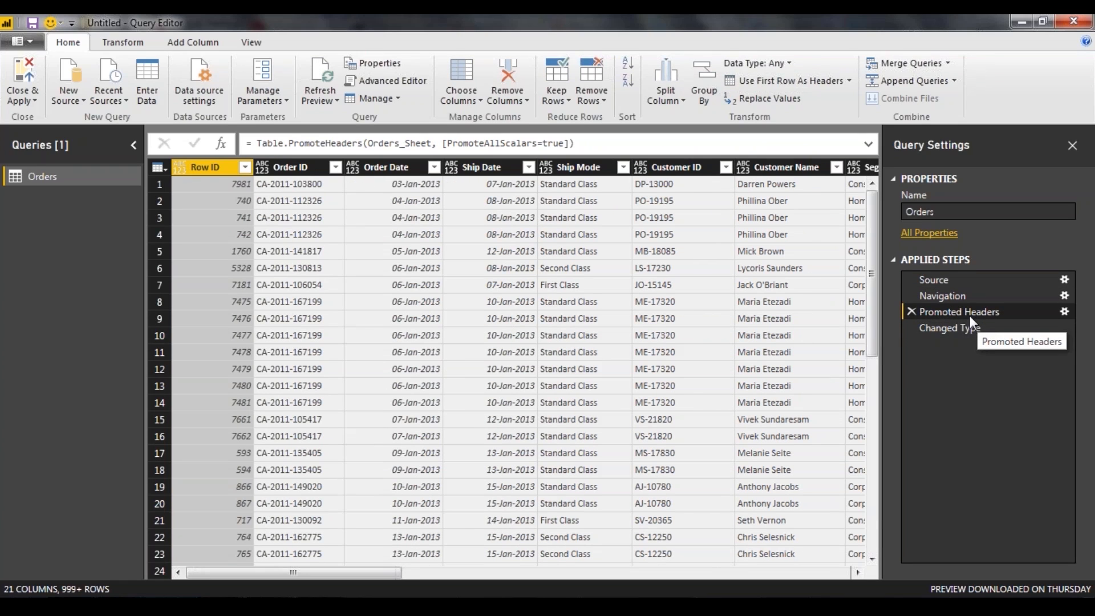
{"action": "left_click", "coordinate": [975, 330]}
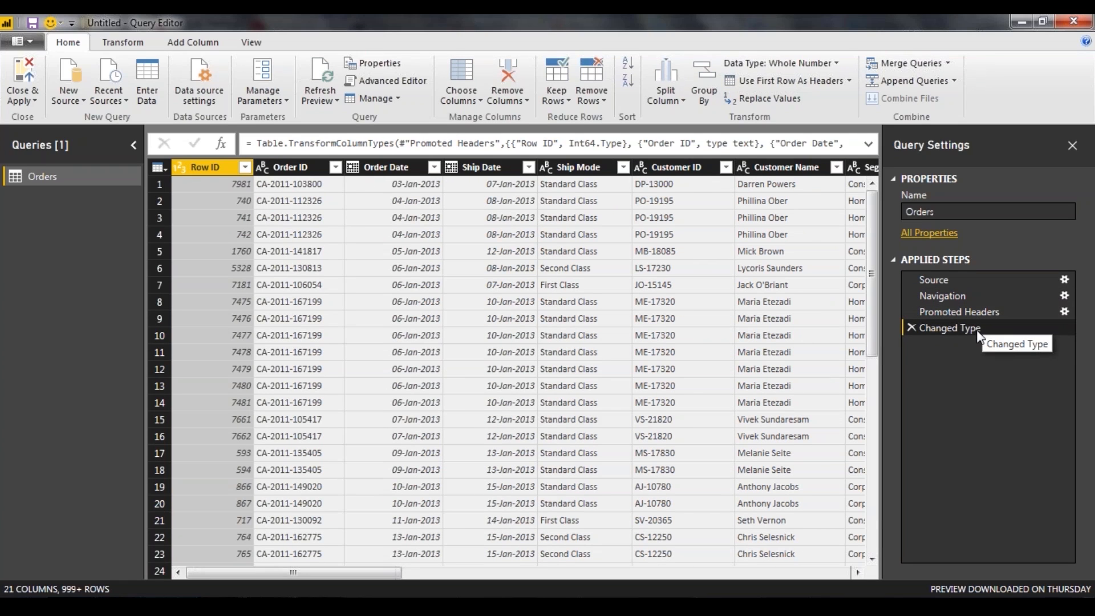
{"action": "left_click", "coordinate": [966, 312]}
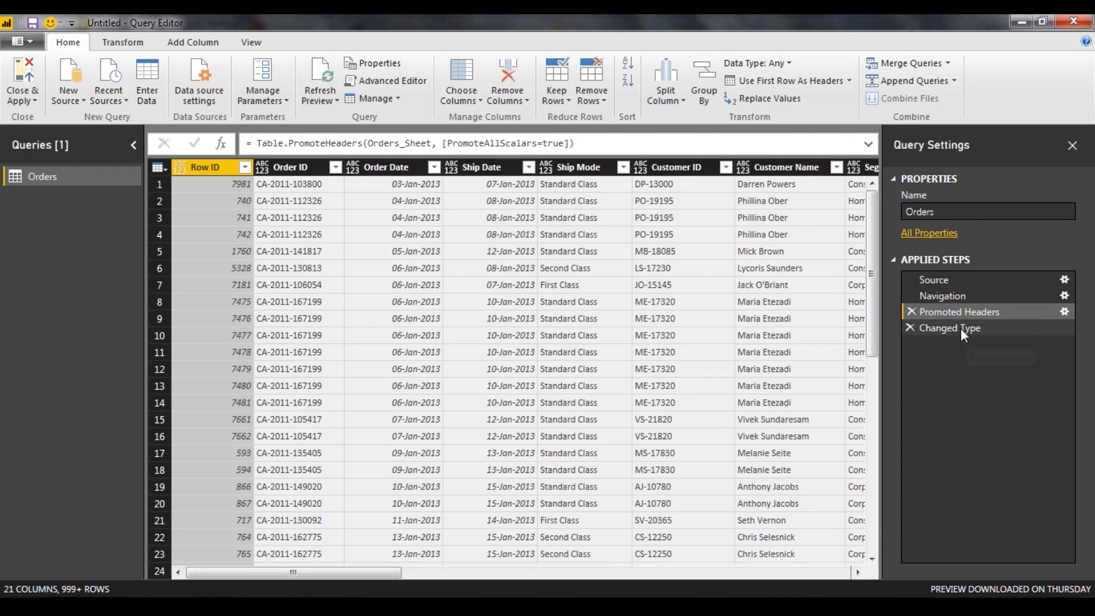
{"action": "left_click", "coordinate": [960, 328]}
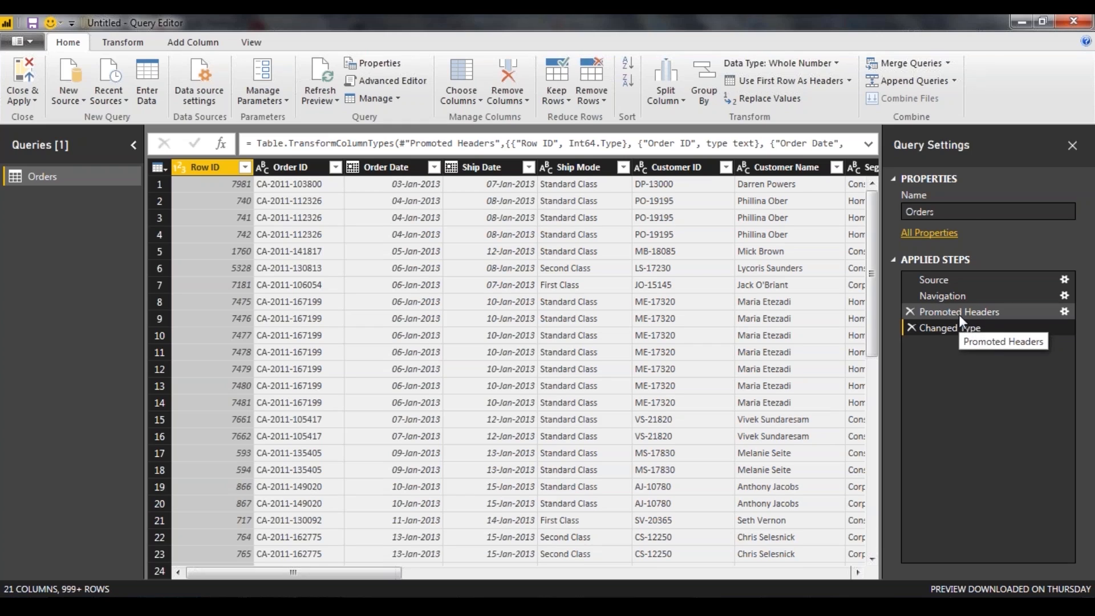
{"action": "left_click", "coordinate": [958, 313]}
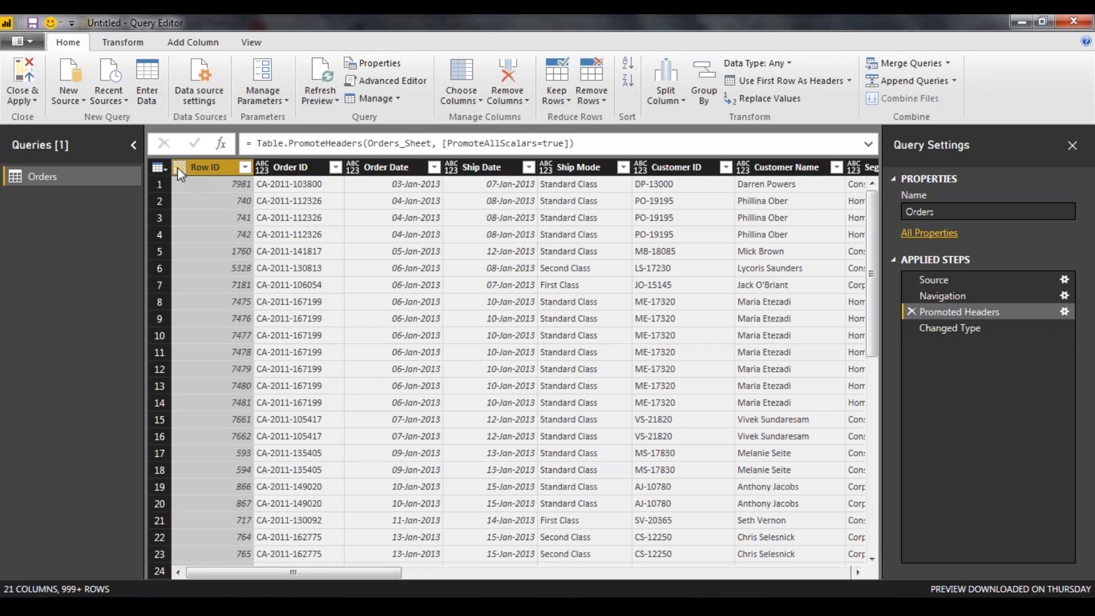
{"action": "left_click", "coordinate": [999, 326]}
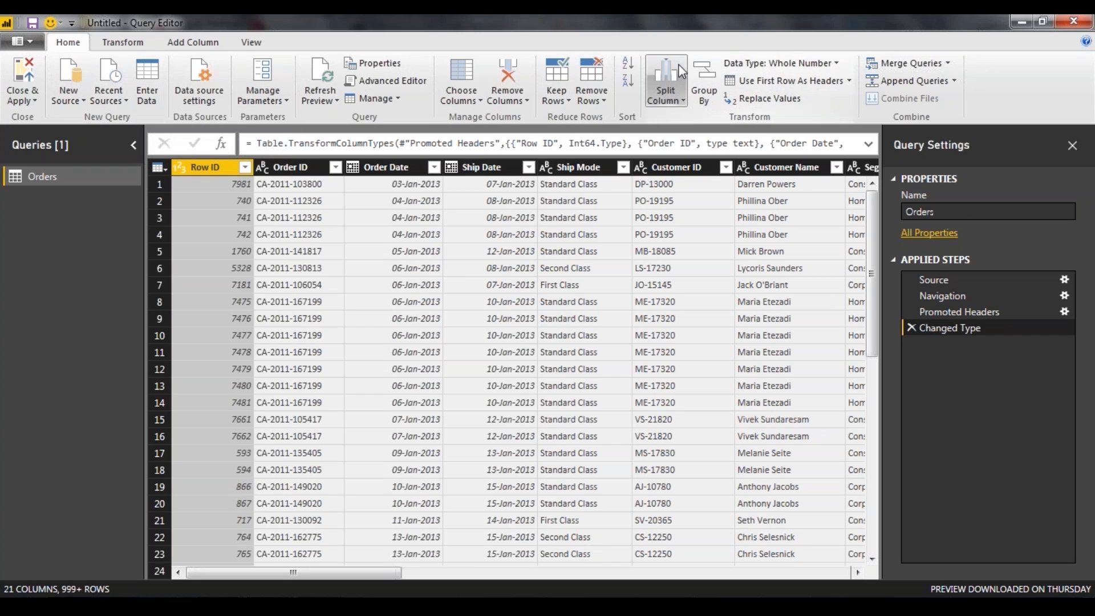
Select the Customer ID column and check the available Split Column options without splitting it
{"action": "left_click", "coordinate": [666, 161]}
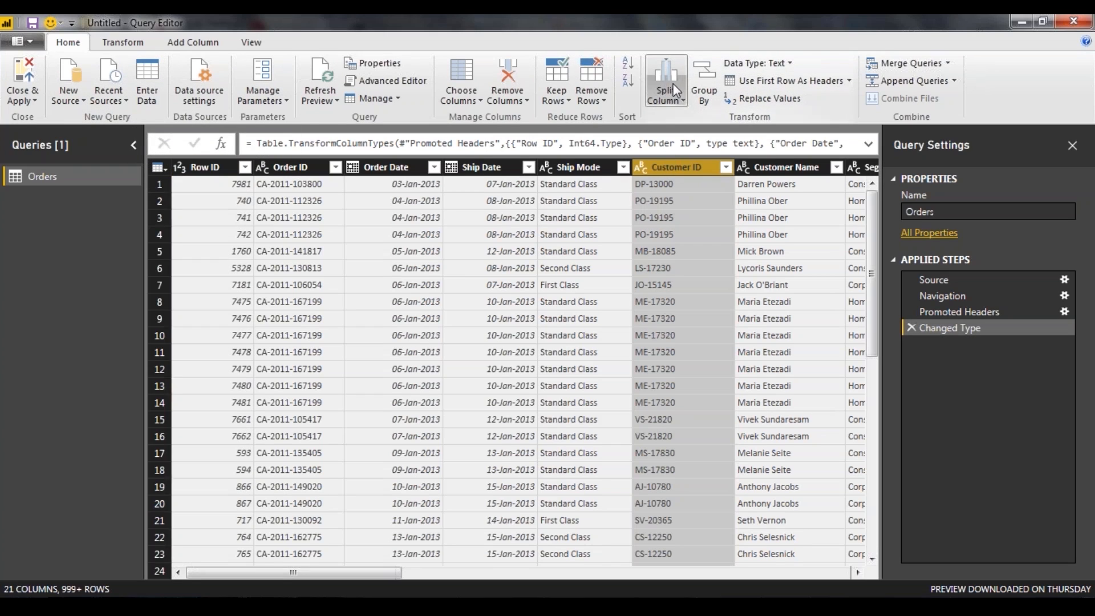
{"action": "left_click", "coordinate": [683, 102]}
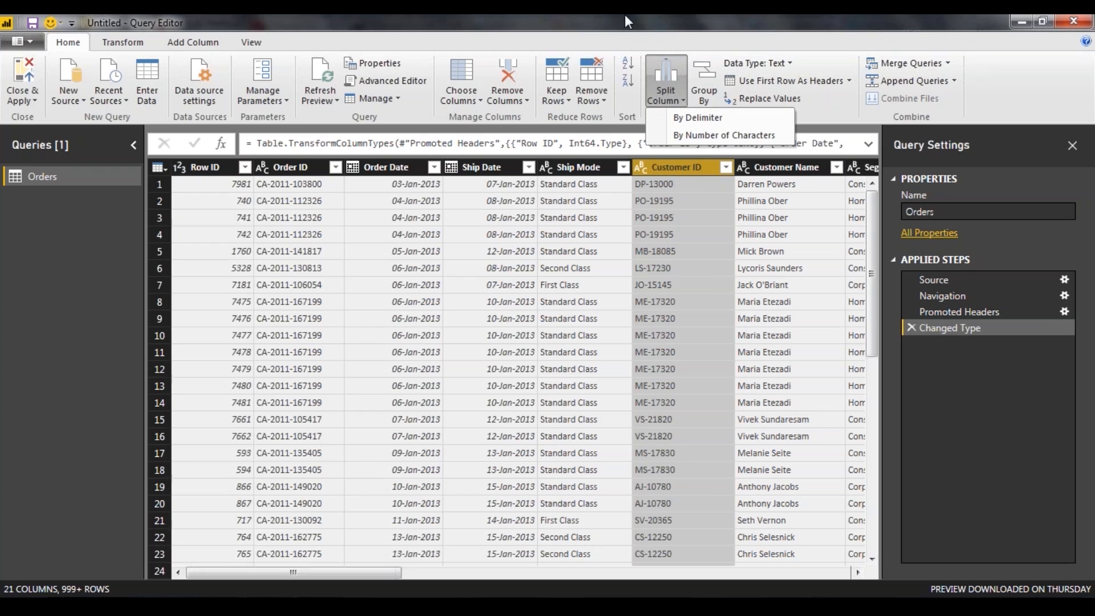
{"action": "left_click", "coordinate": [808, 61]}
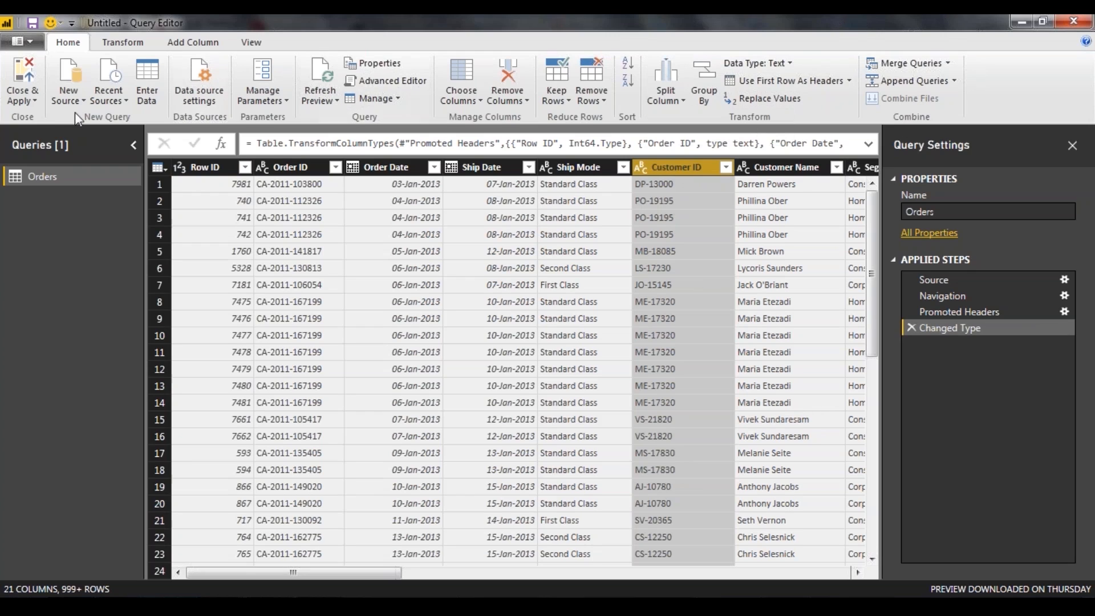
Close and apply the Query Editor, and show the Orders table in the data view
{"action": "left_click", "coordinate": [20, 90]}
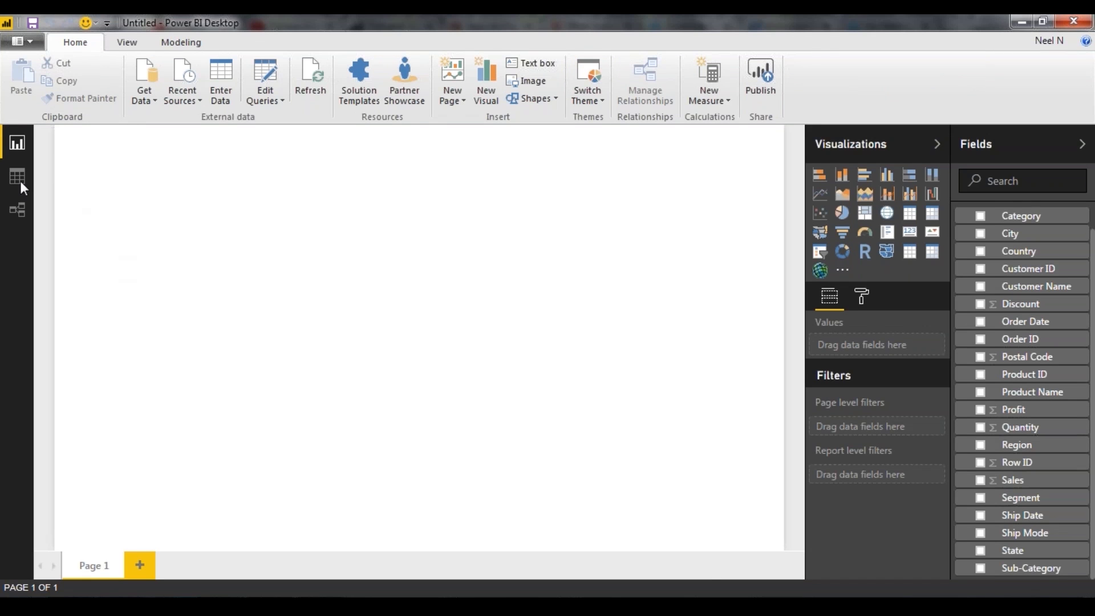
{"action": "left_click", "coordinate": [17, 177]}
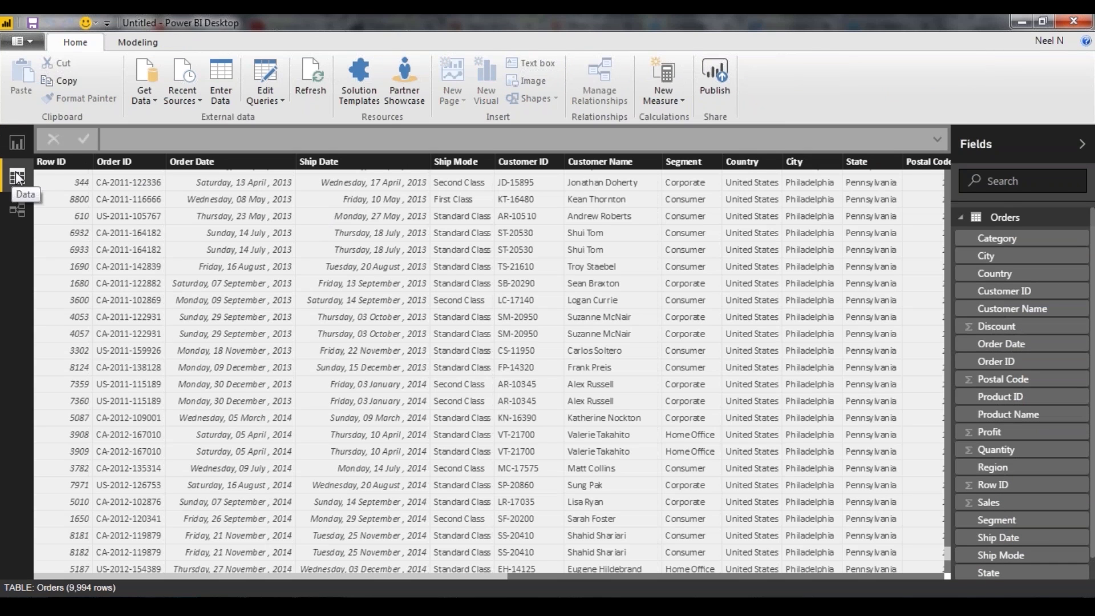
Switch to the relationships view and enlarge the Orders table to look through its fields
{"action": "left_click", "coordinate": [21, 202]}
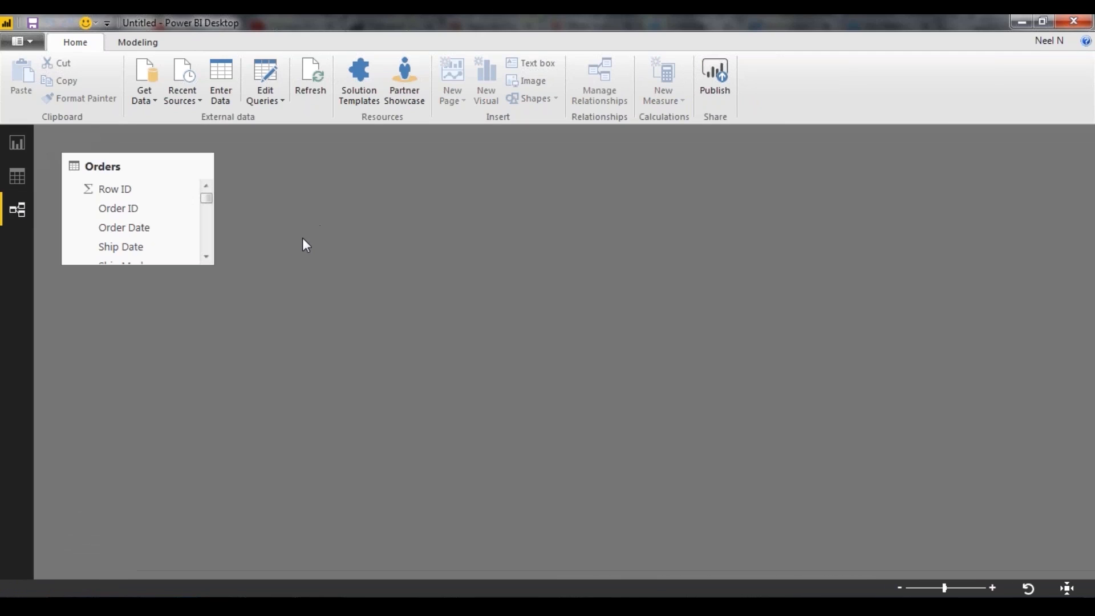
{"action": "left_click_drag", "start_coordinate": [215, 265], "coordinate": [269, 517]}
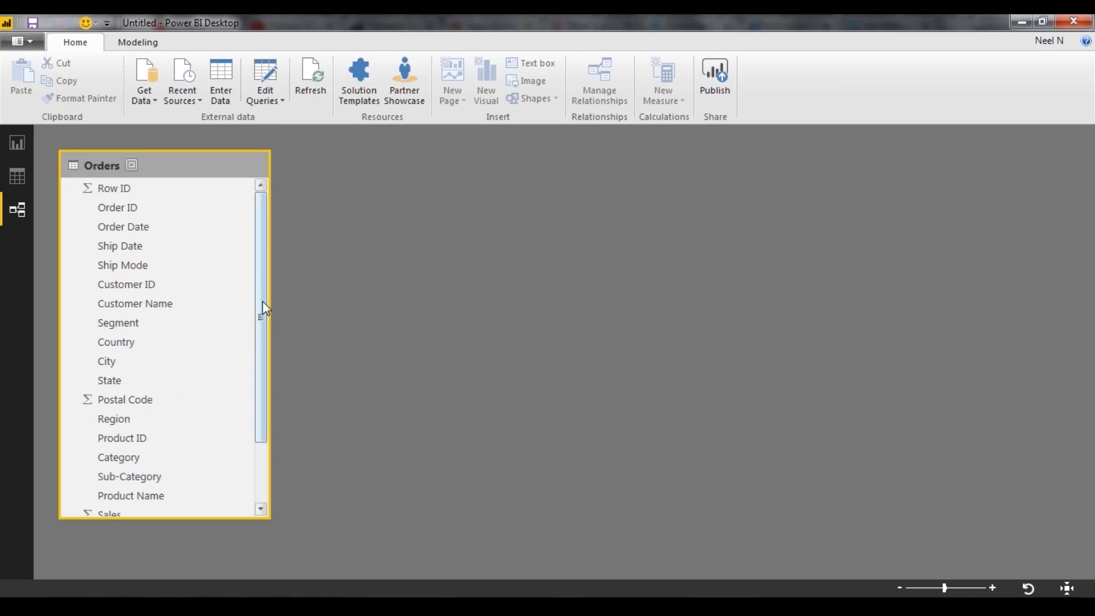
{"action": "scroll", "coordinate": [252, 353], "scroll_direction": "down", "scroll_amount": 2}
{"action": "scroll", "coordinate": [243, 452], "scroll_direction": "up", "scroll_amount": 2}
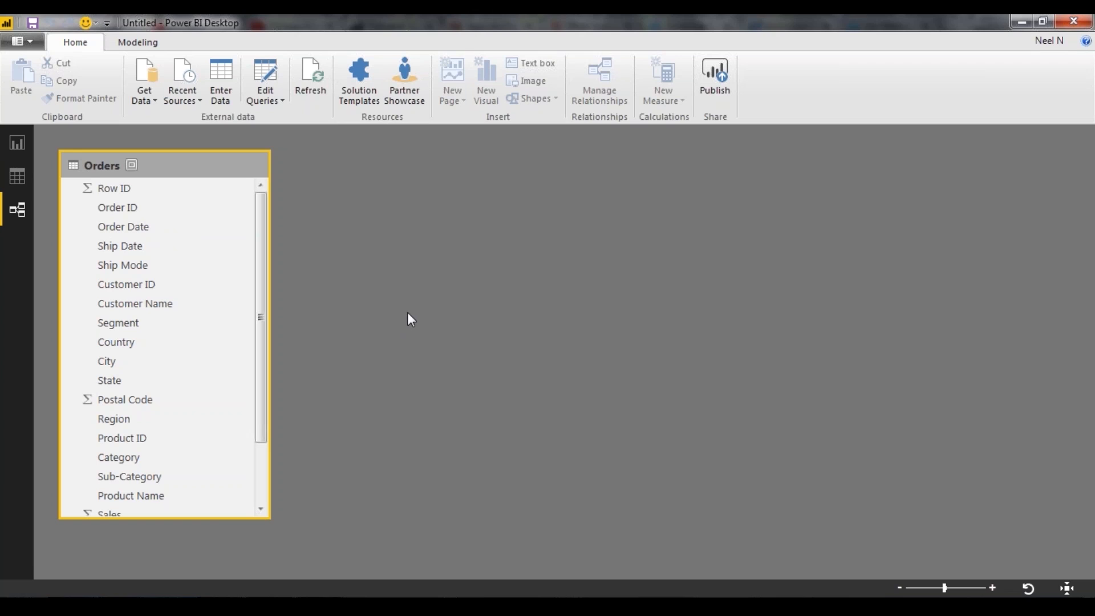
Add the Sales field to the blank report page as a Card visual and resize it to a wide, short box
{"action": "left_click", "coordinate": [27, 141]}
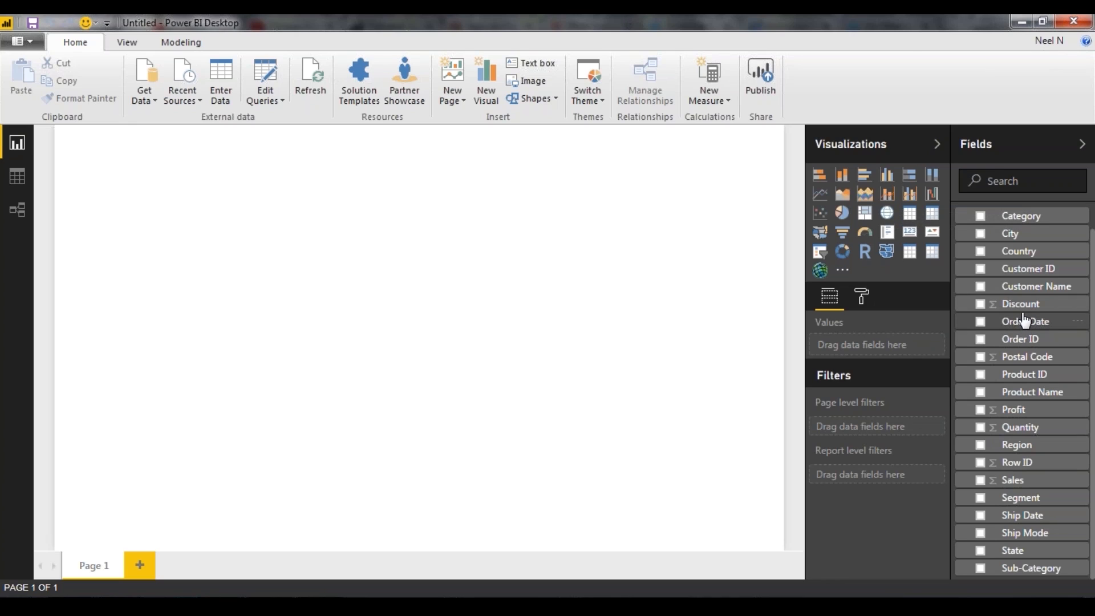
{"action": "left_click_drag", "start_coordinate": [1023, 481], "coordinate": [191, 220]}
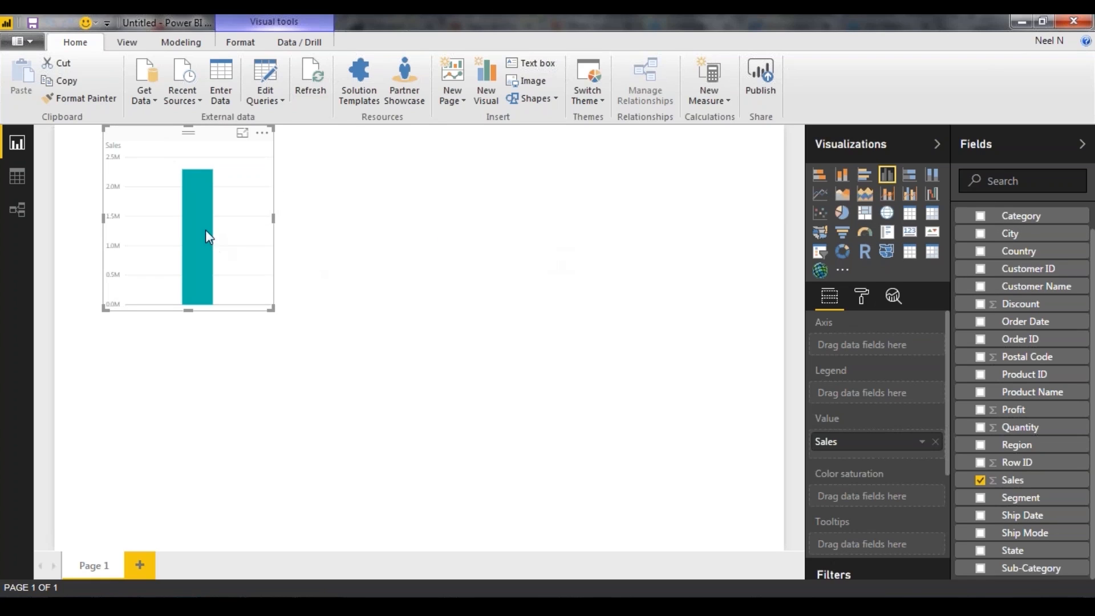
{"action": "left_click", "coordinate": [910, 234]}
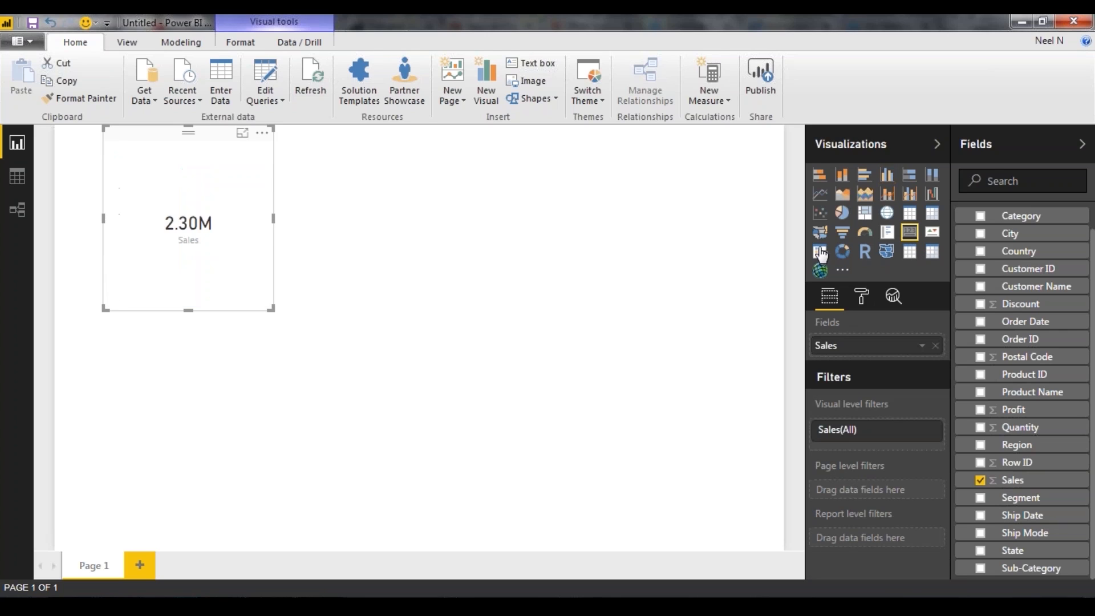
{"action": "left_click_drag", "start_coordinate": [273, 308], "coordinate": [329, 205]}
{"action": "left_click", "coordinate": [329, 205]}
{"action": "left_click", "coordinate": [147, 169]}
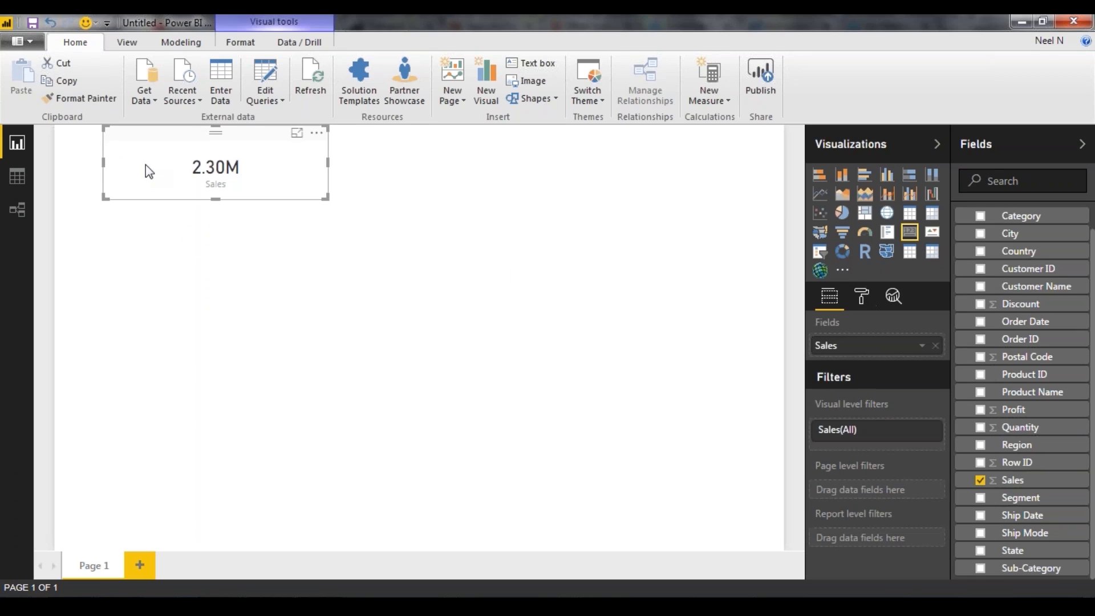
Set the Sales card's data label display units to None and move the card slightly inward on the page
{"action": "left_click", "coordinate": [861, 297]}
{"action": "left_click", "coordinate": [829, 296]}
{"action": "mouse_move", "coordinate": [235, 172]}
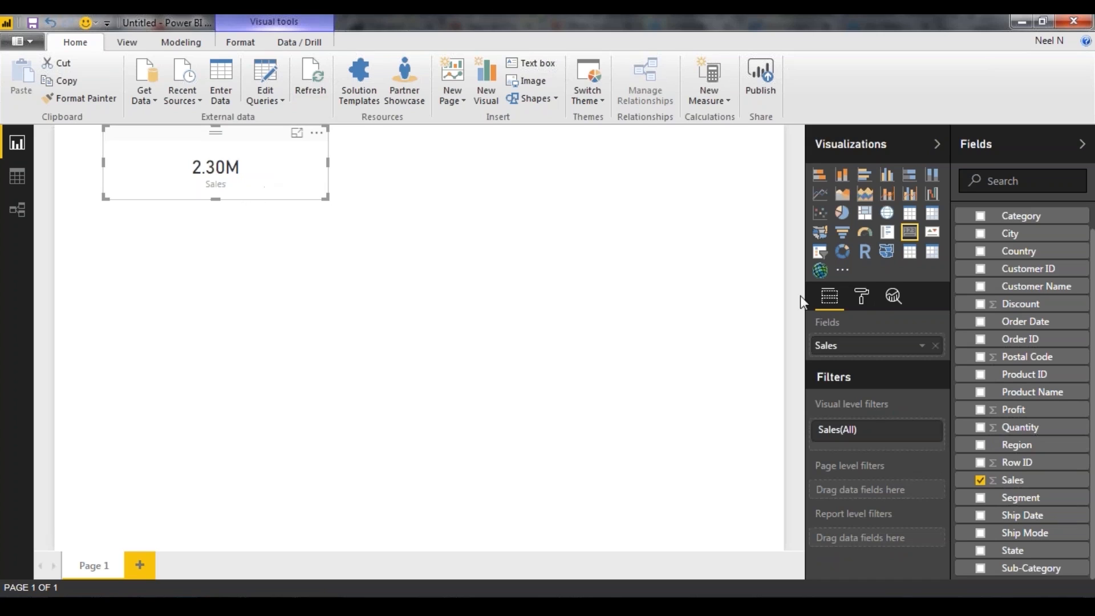
{"action": "left_click", "coordinate": [866, 302]}
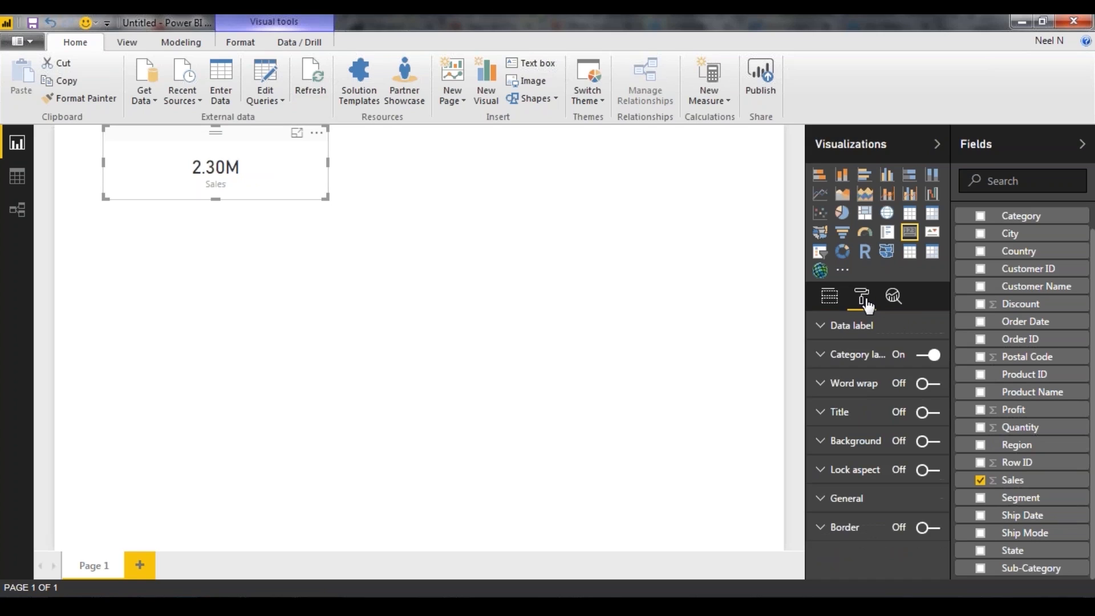
{"action": "left_click", "coordinate": [829, 327]}
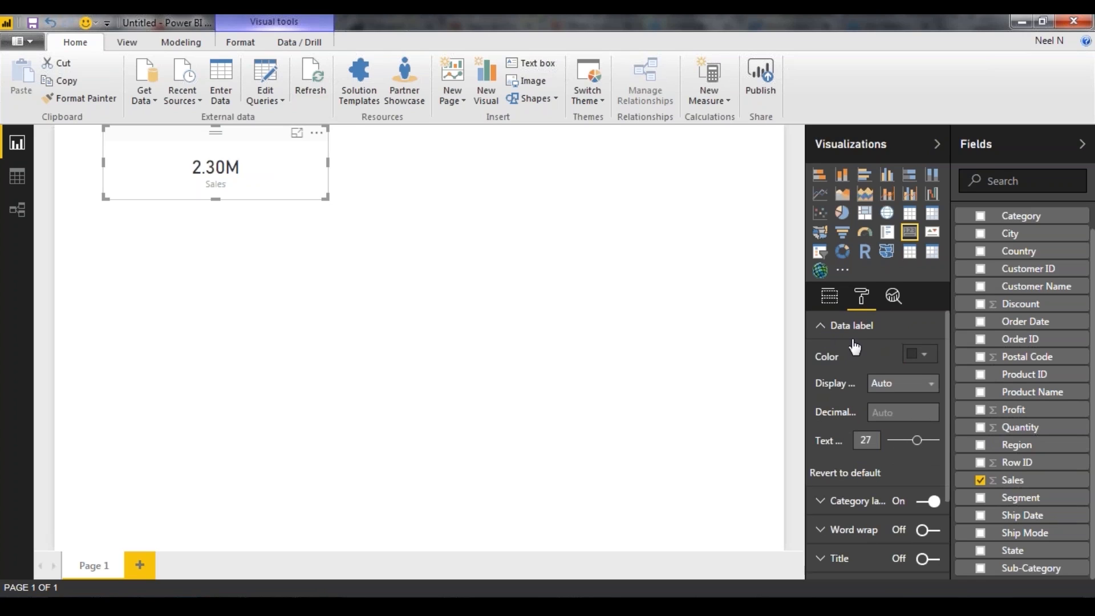
{"action": "left_click", "coordinate": [916, 390]}
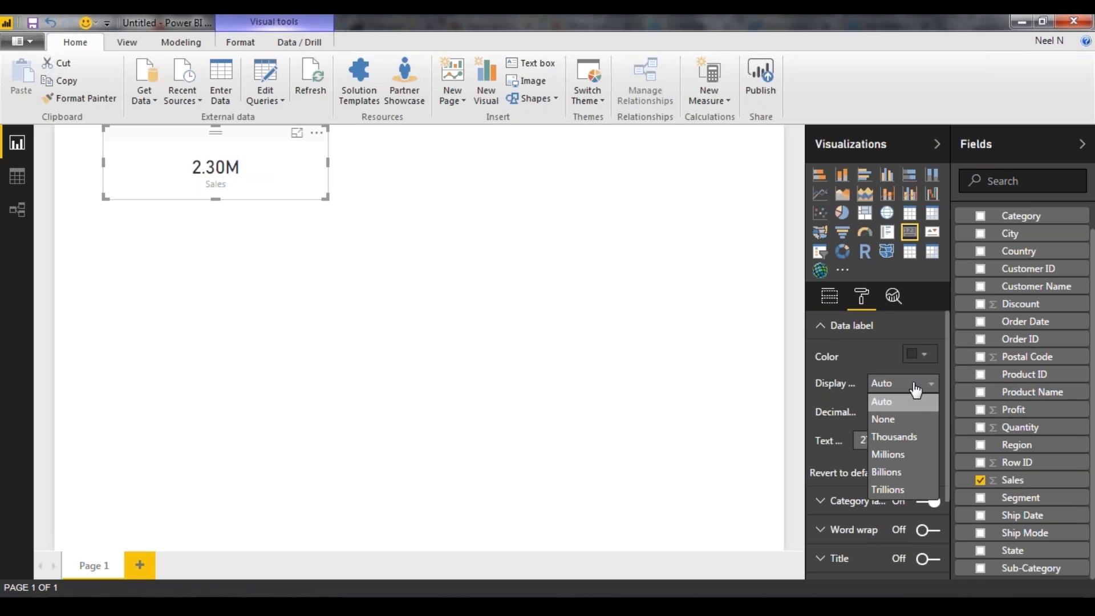
{"action": "left_click", "coordinate": [913, 421]}
{"action": "left_click_drag", "start_coordinate": [169, 169], "coordinate": [210, 170]}
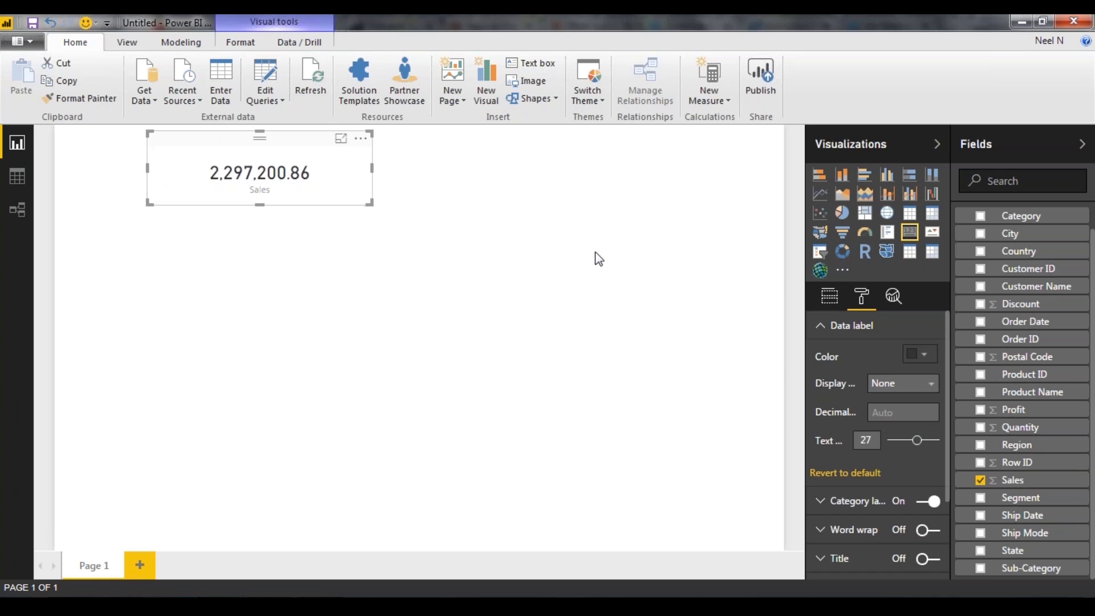
Change the aggregation of the card's Sales field to Count (Distinct)
{"action": "scroll", "coordinate": [834, 365], "scroll_direction": "down", "scroll_amount": 1}
{"action": "left_click", "coordinate": [830, 299]}
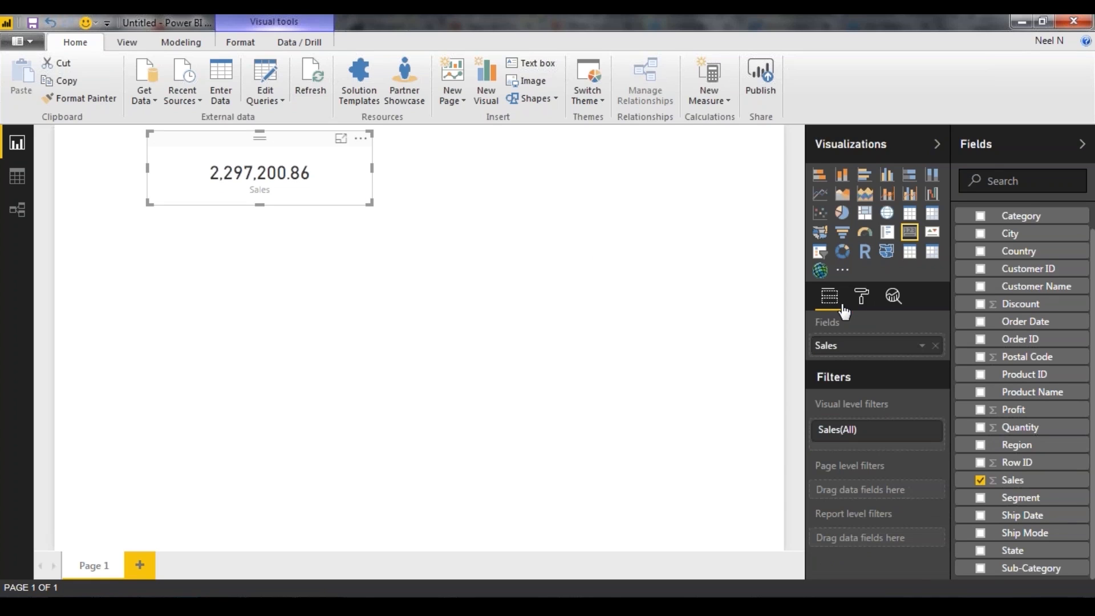
{"action": "left_click", "coordinate": [923, 347]}
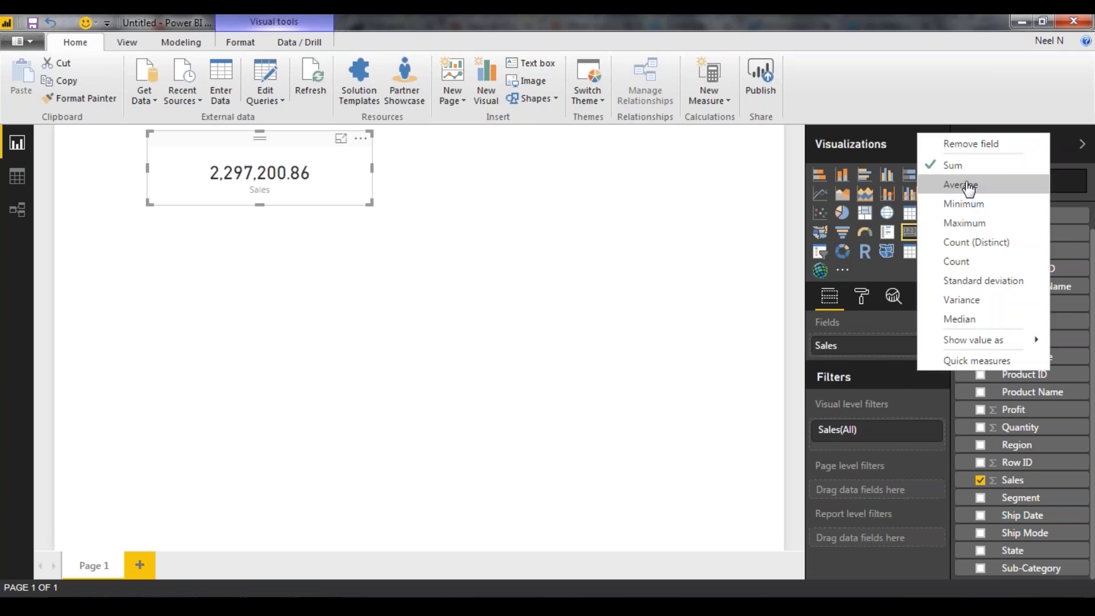
{"action": "left_click", "coordinate": [990, 244]}
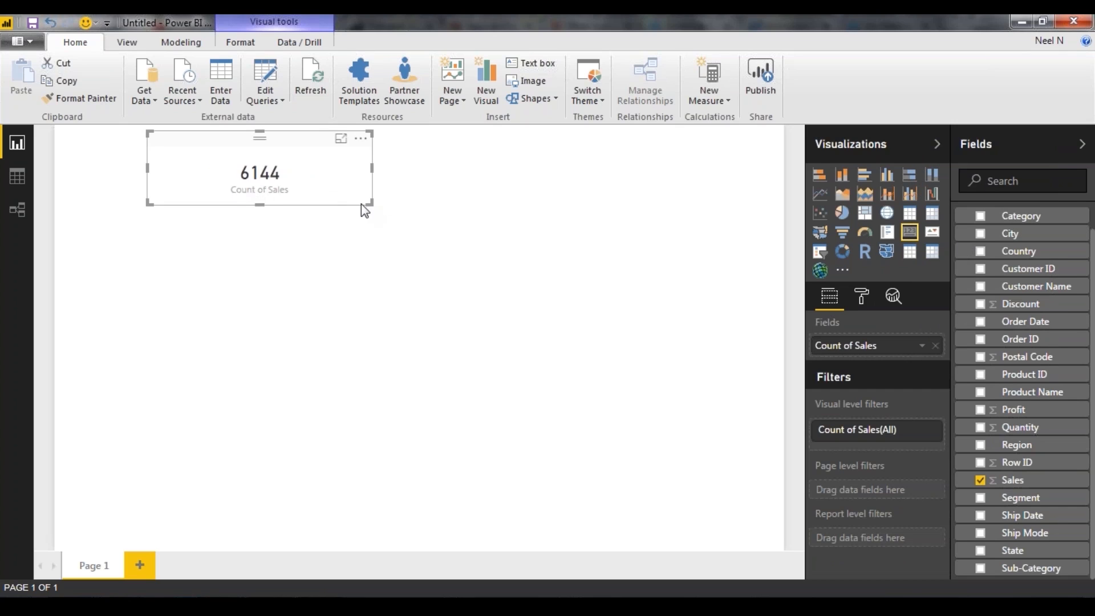
Duplicate the Count of Sales card, place the copy beside the original and set its aggregation to Average
{"action": "key", "text": "ctrl+c"}
{"action": "key", "text": "ctrl+v"}
{"action": "left_click_drag", "start_coordinate": [326, 186], "coordinate": [540, 176]}
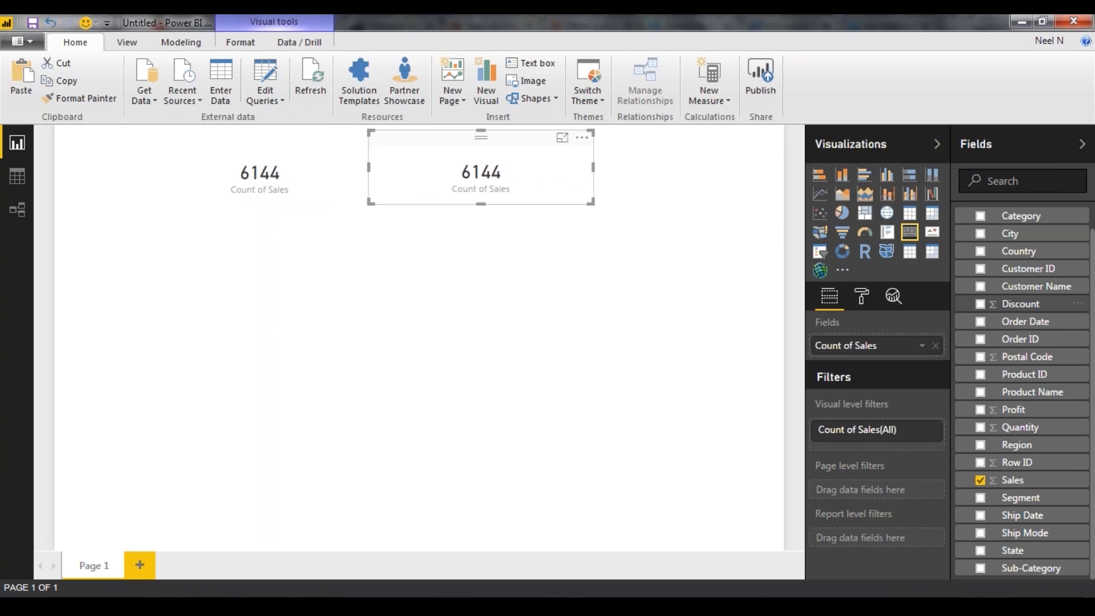
{"action": "left_click", "coordinate": [922, 346]}
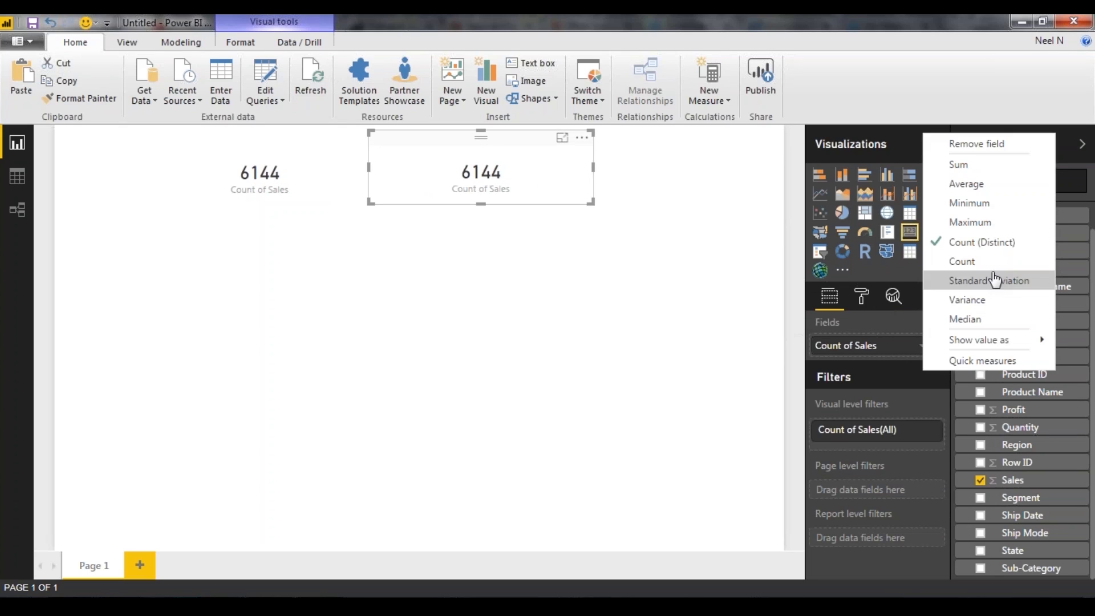
{"action": "left_click", "coordinate": [985, 185]}
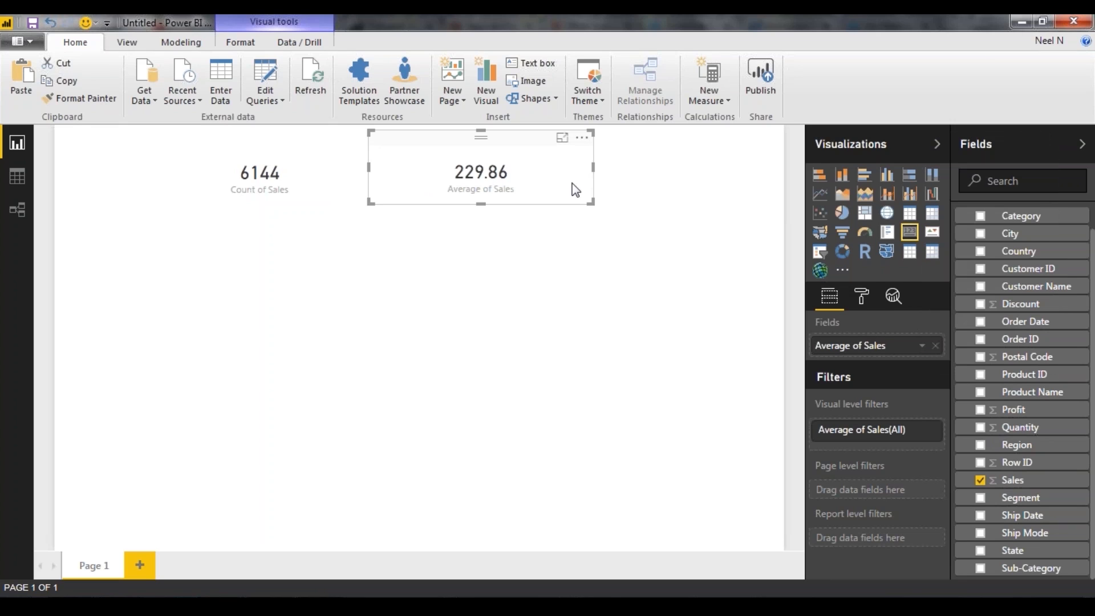
{"action": "left_click_drag", "start_coordinate": [557, 186], "coordinate": [555, 184]}
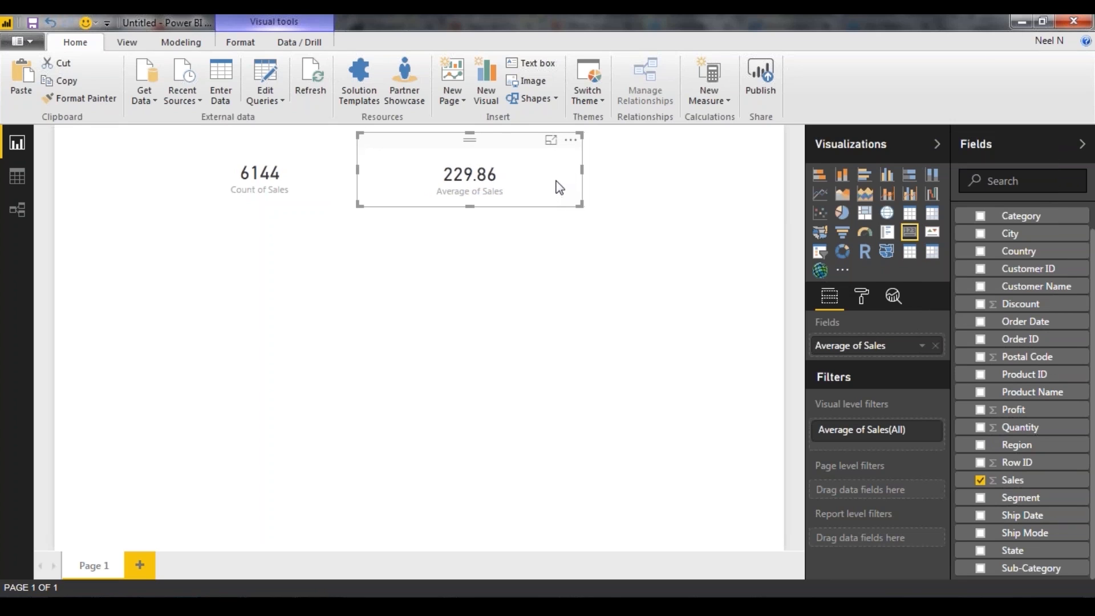
Add another copy of the Count of Sales card, spread the three cards across the page and set the first one's aggregation to Sum
{"action": "left_click", "coordinate": [260, 184]}
{"action": "left_click_drag", "start_coordinate": [507, 169], "coordinate": [696, 178]}
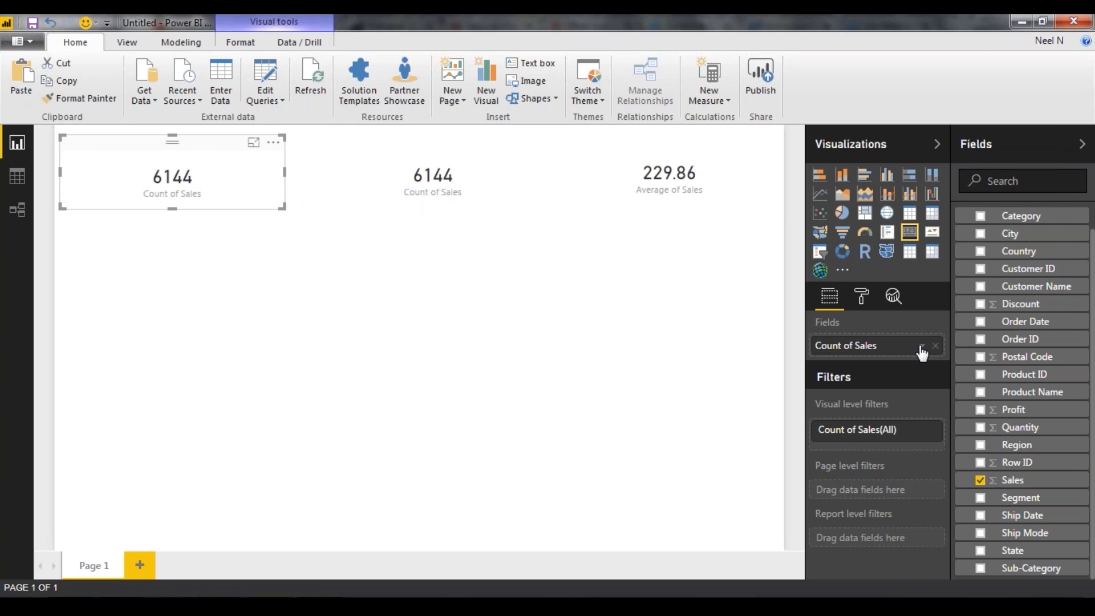
{"action": "left_click", "coordinate": [921, 346]}
{"action": "left_click", "coordinate": [946, 165]}
{"action": "left_click", "coordinate": [399, 188]}
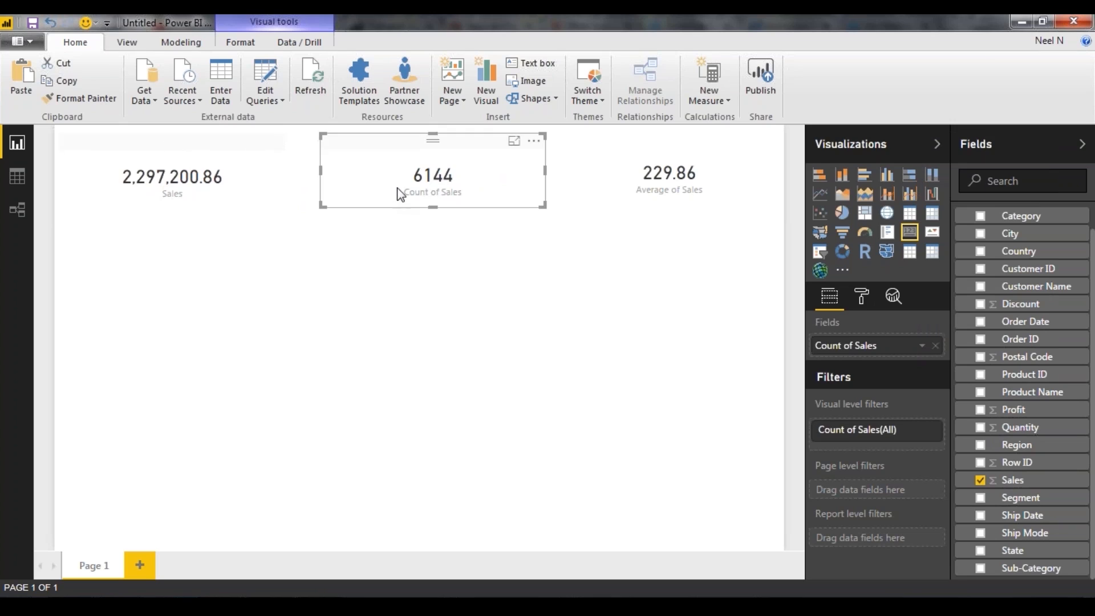
{"action": "left_click", "coordinate": [696, 196]}
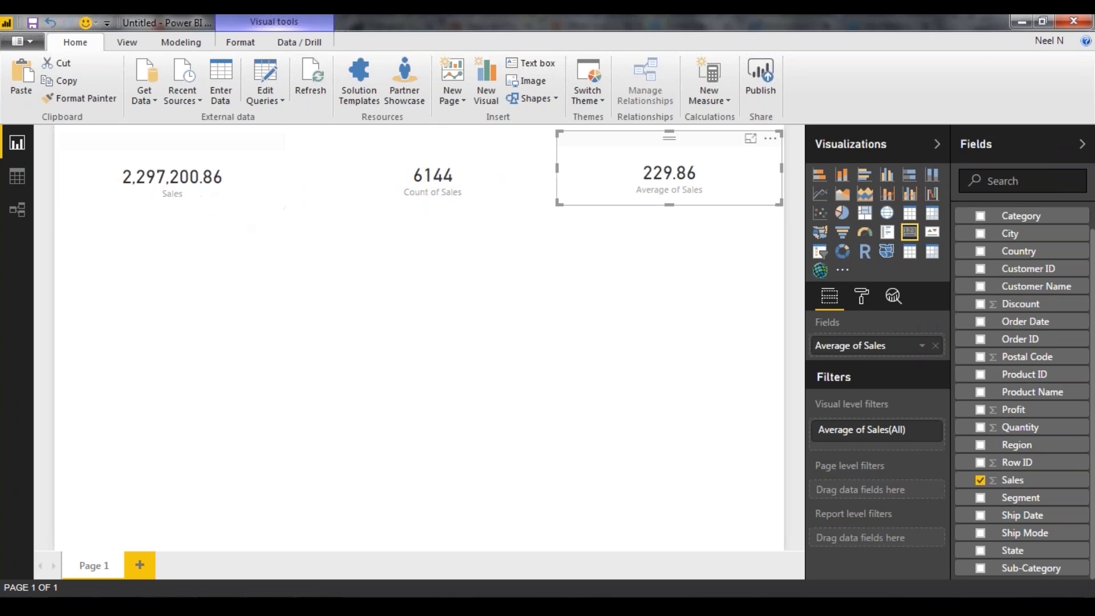
{"action": "left_click", "coordinate": [411, 266]}
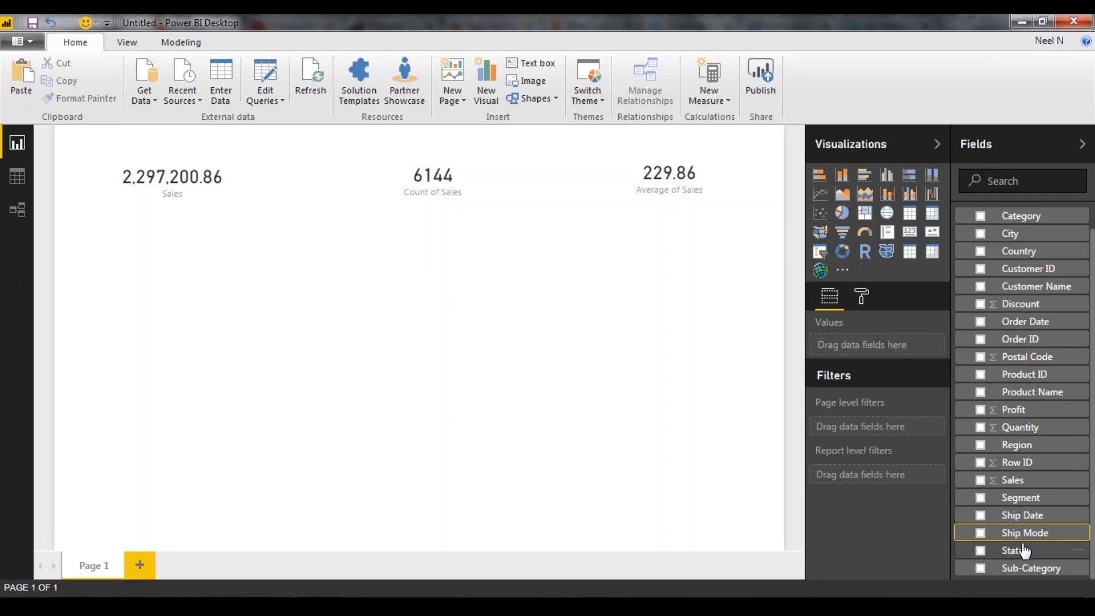
Add the State field below the cards as a Map visual and enlarge it to fill the rest of the page
{"action": "right_click", "coordinate": [1053, 553]}
{"action": "key", "text": "Escape"}
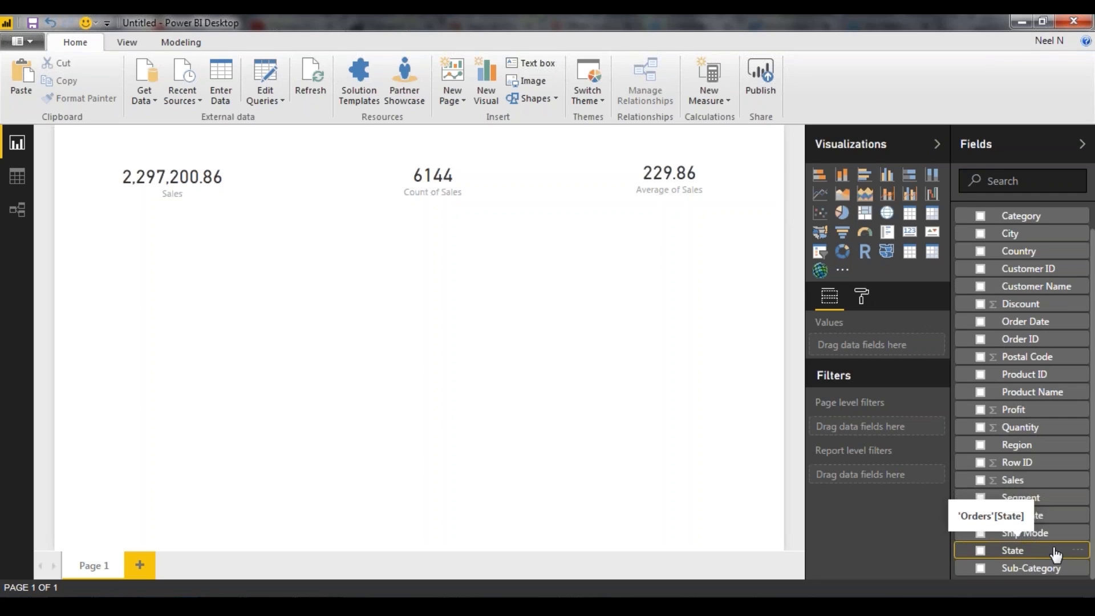
{"action": "left_click_drag", "start_coordinate": [1055, 554], "coordinate": [298, 361]}
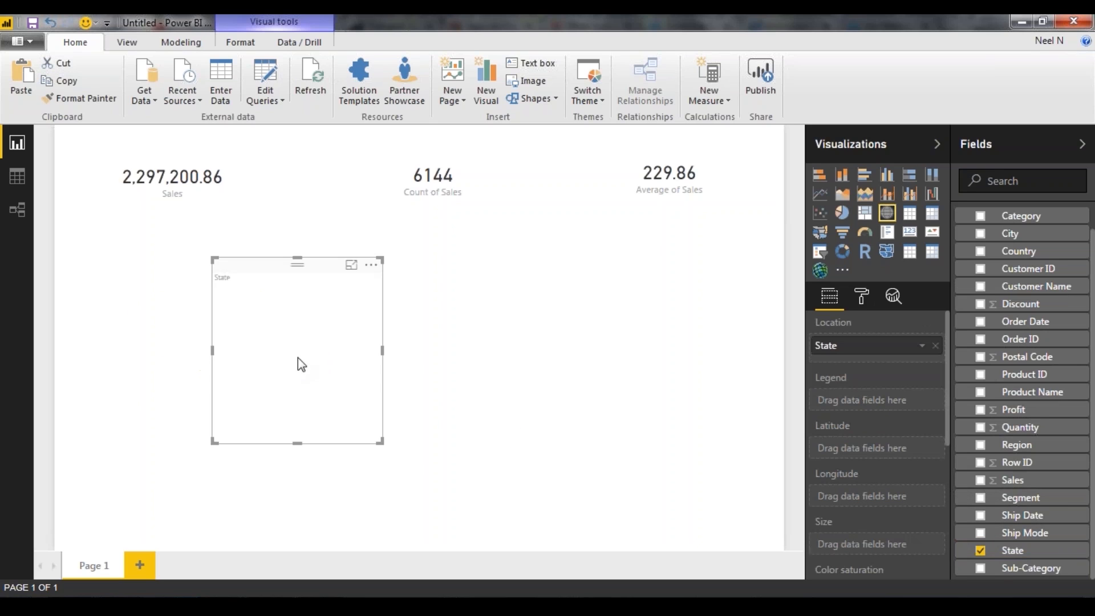
{"action": "left_click_drag", "start_coordinate": [297, 266], "coordinate": [343, 264]}
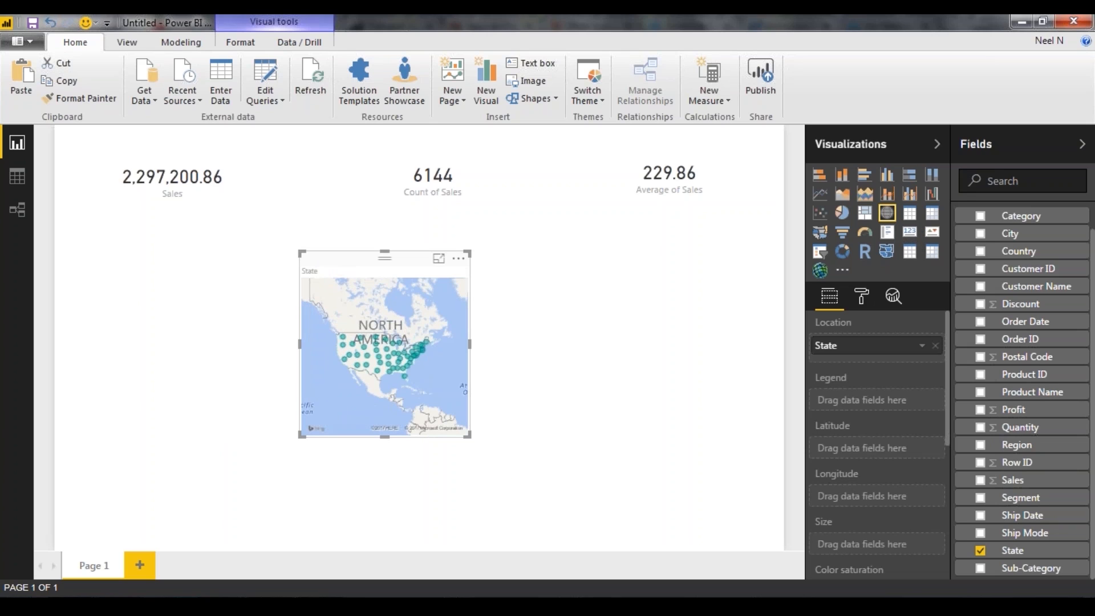
{"action": "left_click_drag", "start_coordinate": [468, 435], "coordinate": [831, 580]}
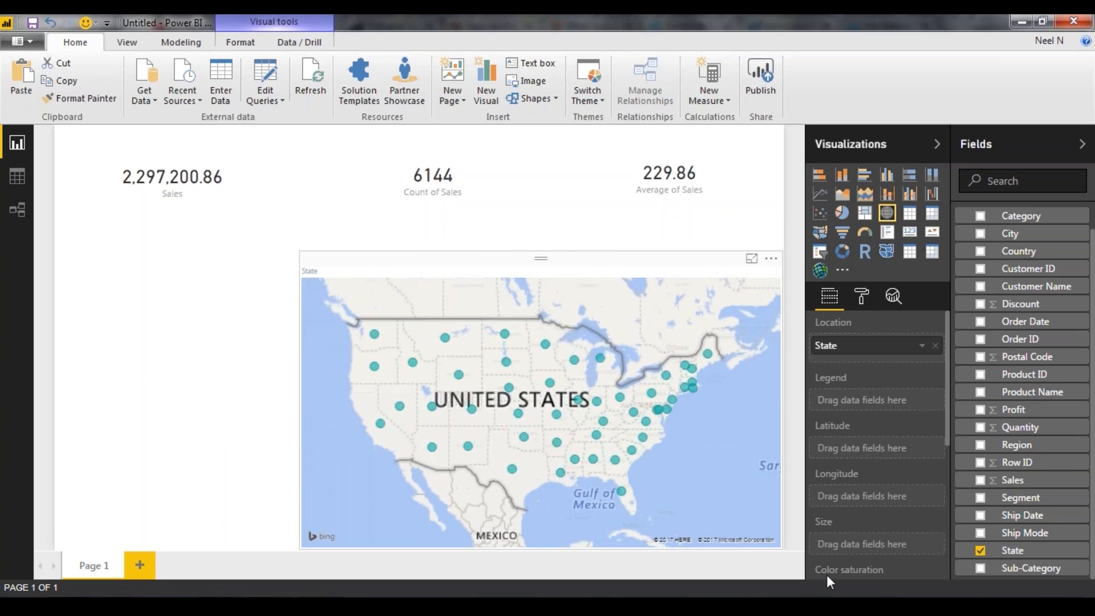
{"action": "left_click_drag", "start_coordinate": [298, 251], "coordinate": [61, 203]}
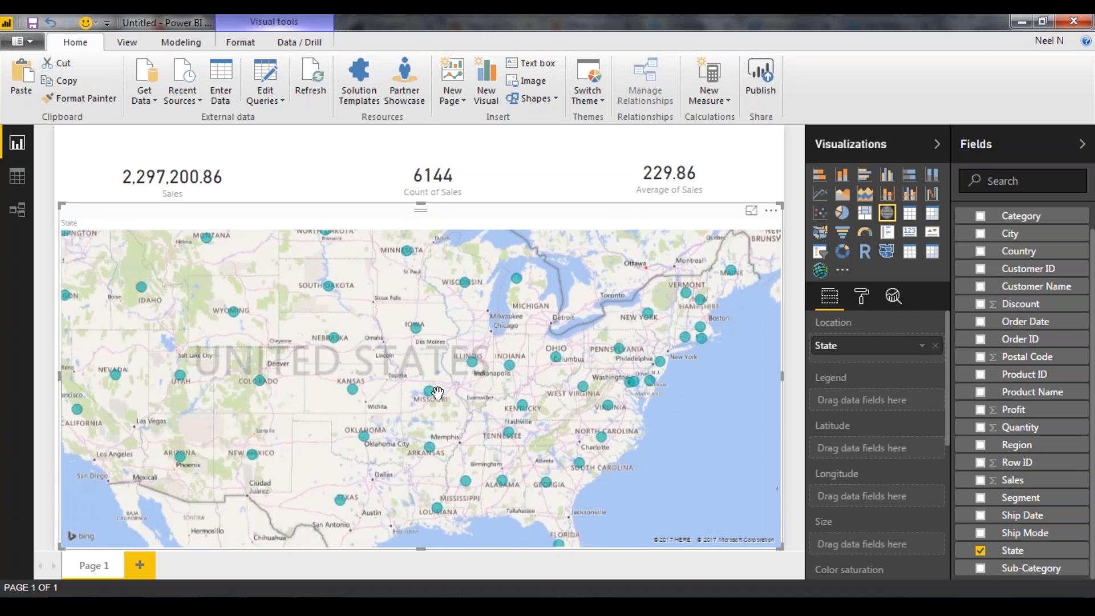
{"action": "scroll", "coordinate": [444, 426], "scroll_direction": "down", "scroll_amount": 2}
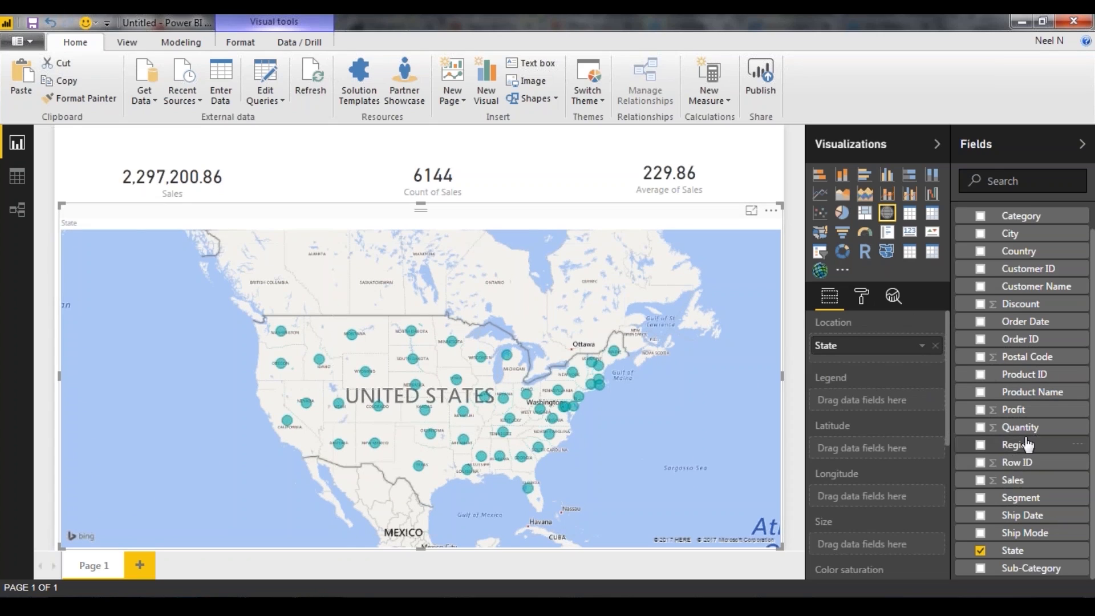
Size the map's bubbles by the Sales field and inspect the sales of individual states such as California
{"action": "left_click", "coordinate": [1035, 415]}
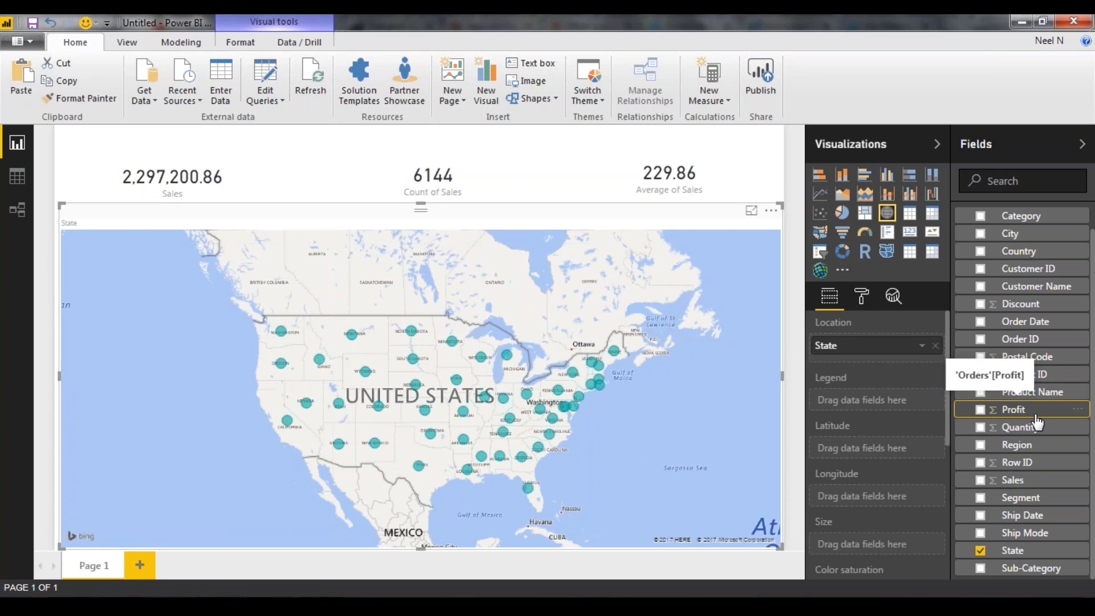
{"action": "left_click", "coordinate": [1021, 482]}
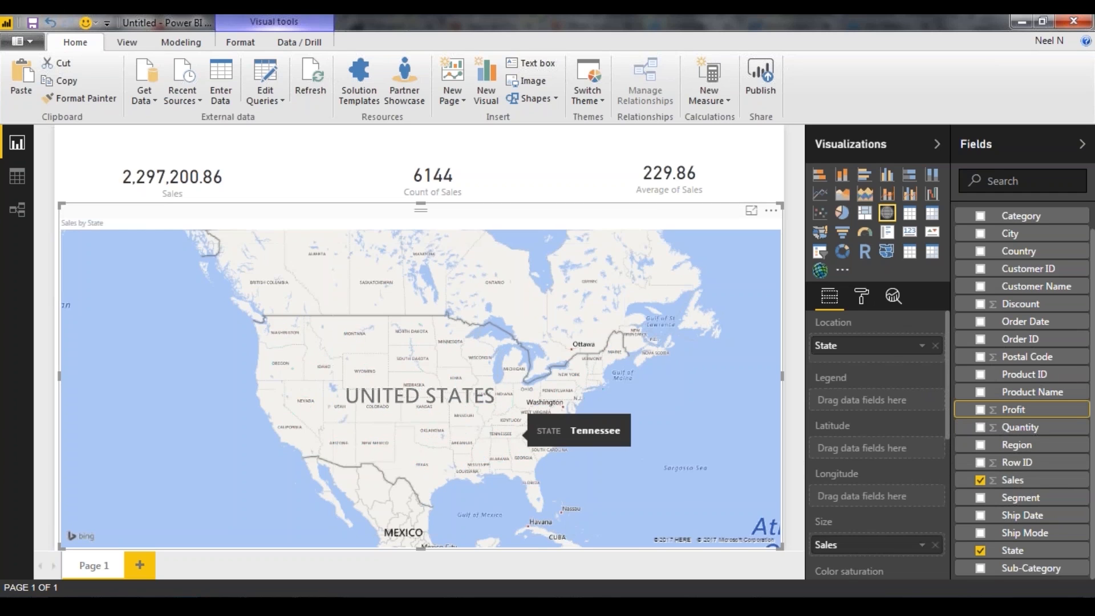
{"action": "scroll", "coordinate": [405, 418], "scroll_direction": "up", "scroll_amount": 2}
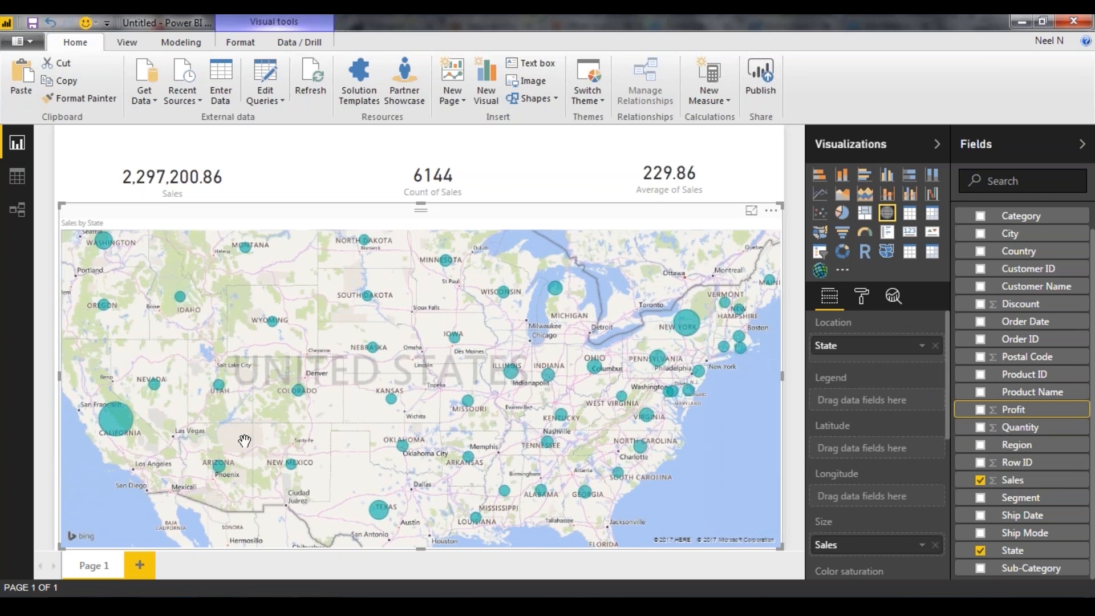
{"action": "mouse_move", "coordinate": [115, 425]}
{"action": "mouse_move", "coordinate": [108, 246]}
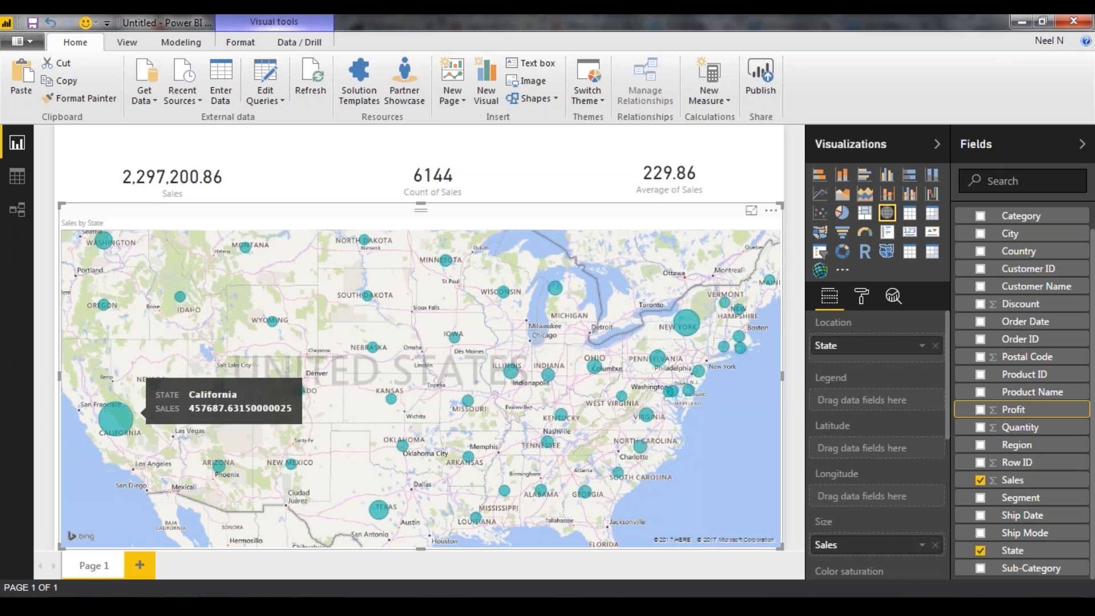
{"action": "mouse_move", "coordinate": [217, 386]}
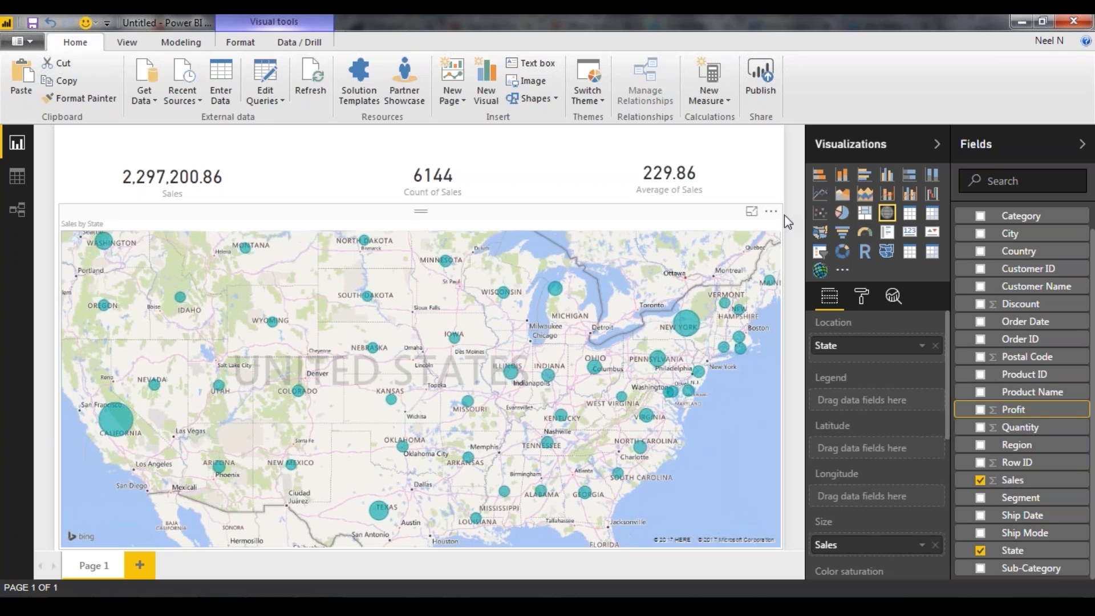
Narrow the Sales by State map to roughly two thirds of the page width, leaving free space beside it
{"action": "left_click", "coordinate": [796, 206]}
{"action": "left_click_drag", "start_coordinate": [626, 373], "coordinate": [649, 386]}
{"action": "scroll", "coordinate": [649, 385], "scroll_direction": "down", "scroll_amount": 2}
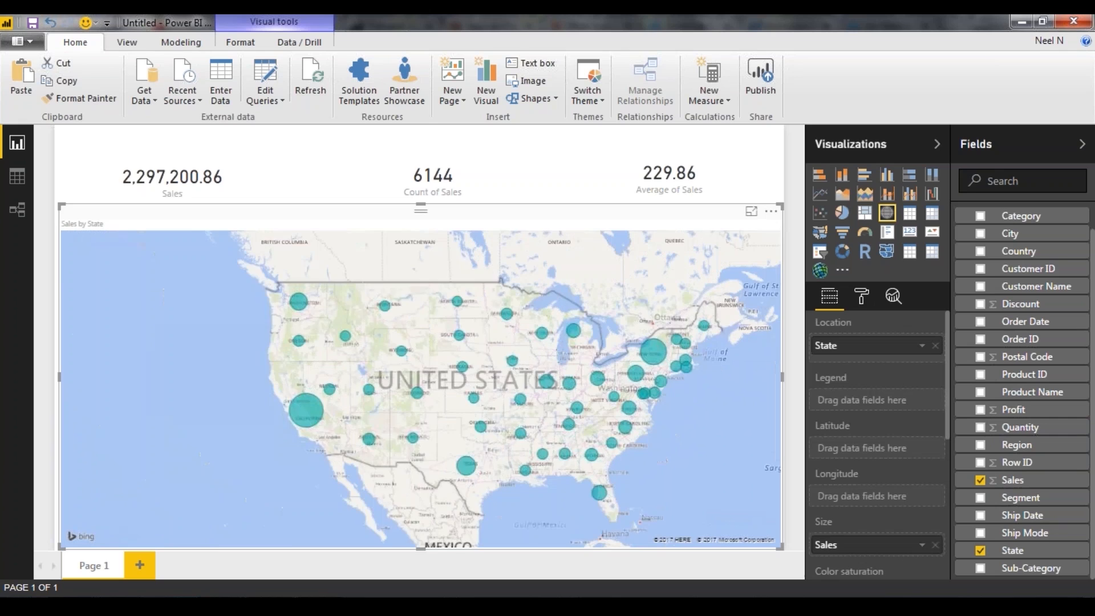
{"action": "scroll", "coordinate": [556, 366], "scroll_direction": "up", "scroll_amount": 2}
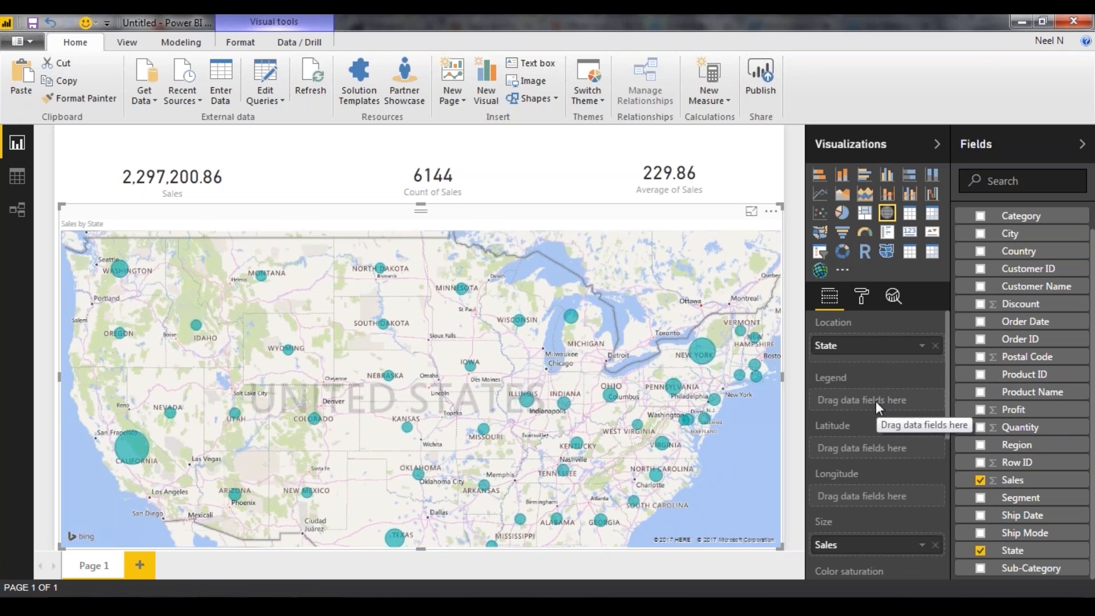
{"action": "scroll", "coordinate": [875, 402], "scroll_direction": "down", "scroll_amount": 5}
{"action": "left_click_drag", "start_coordinate": [789, 372], "coordinate": [585, 376]}
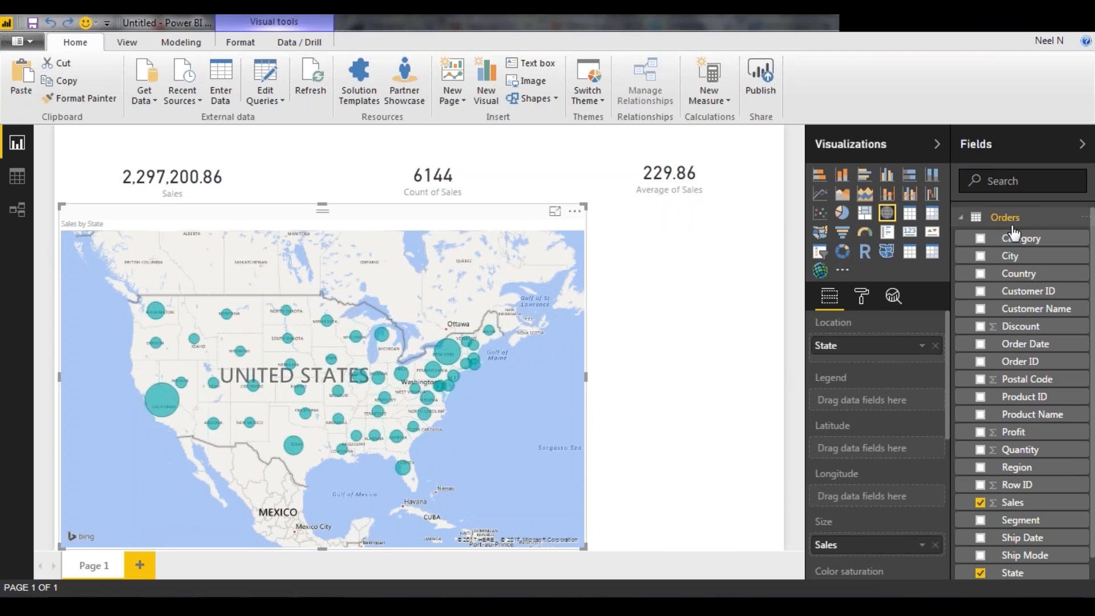
Add the Category field in the free space beside the map, convert it to a Treemap and place it next to the map
{"action": "left_click_drag", "start_coordinate": [1012, 234], "coordinate": [695, 288]}
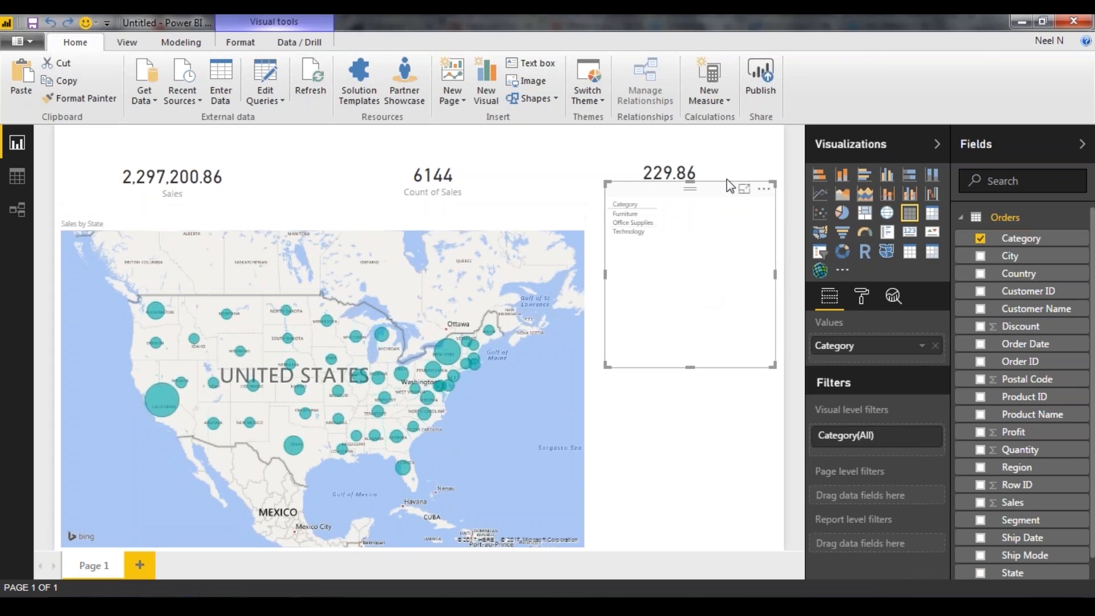
{"action": "left_click_drag", "start_coordinate": [714, 200], "coordinate": [725, 288]}
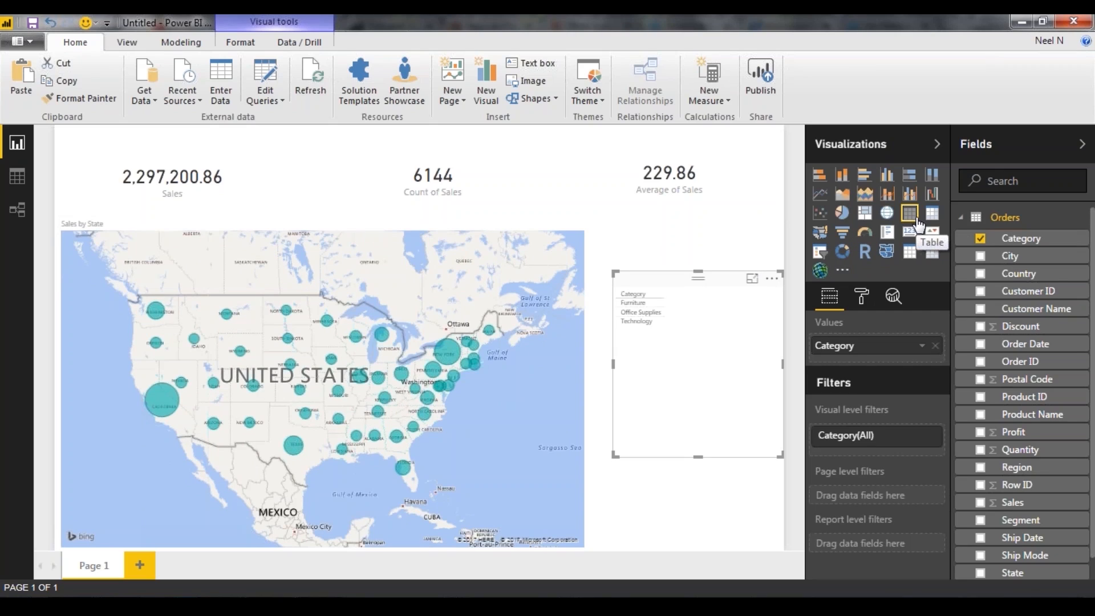
{"action": "left_click", "coordinate": [863, 219]}
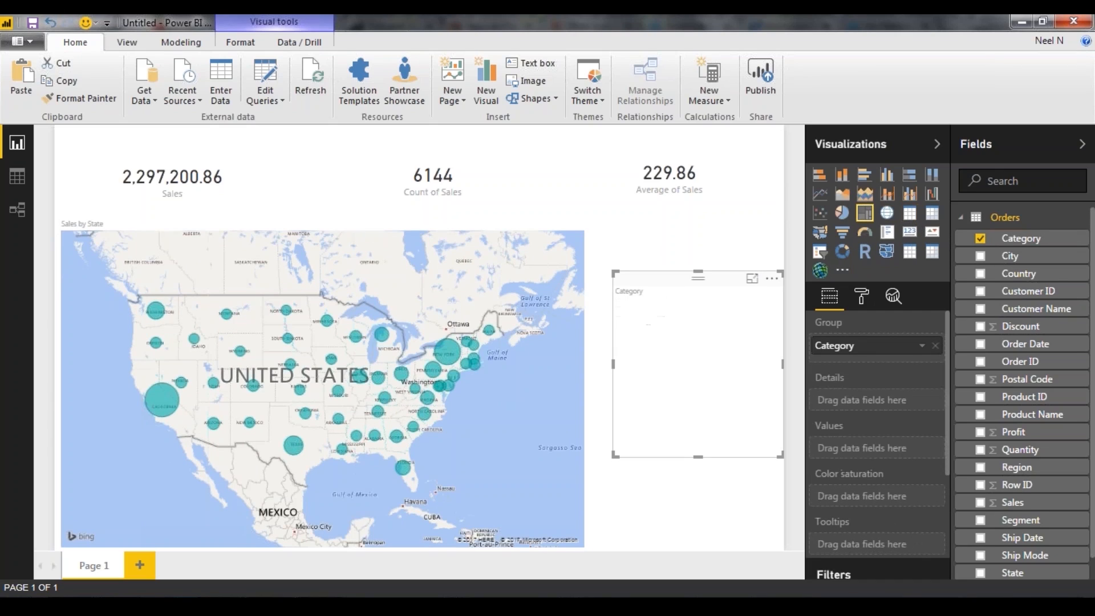
{"action": "left_click_drag", "start_coordinate": [703, 291], "coordinate": [679, 284]}
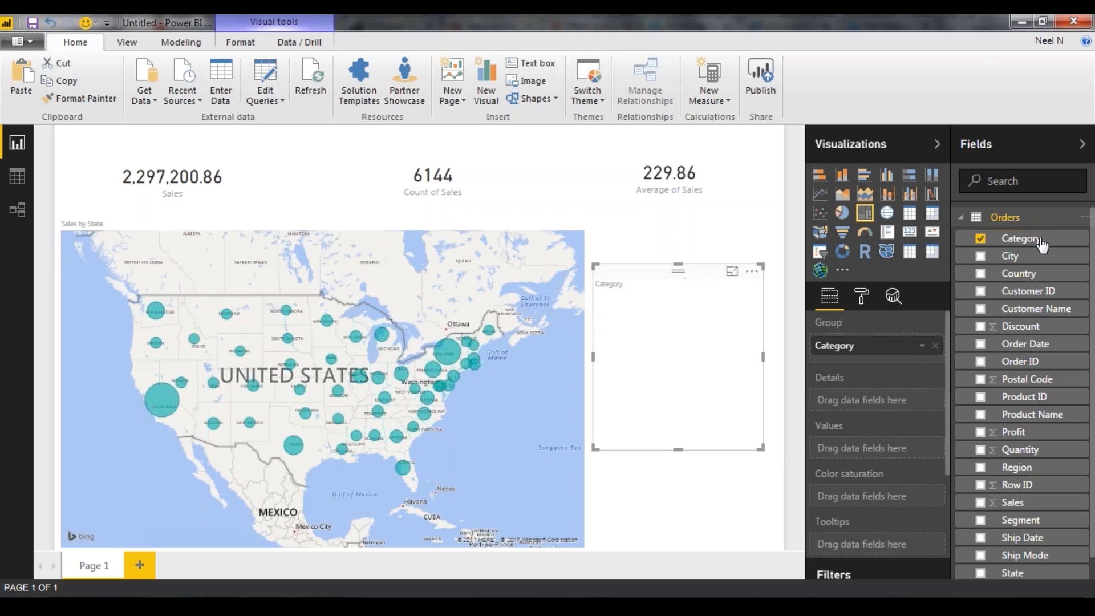
Add the Category field to the treemap's values as a count and inspect the Office Supplies, Furniture and Technology tiles
{"action": "left_click_drag", "start_coordinate": [1037, 245], "coordinate": [893, 456]}
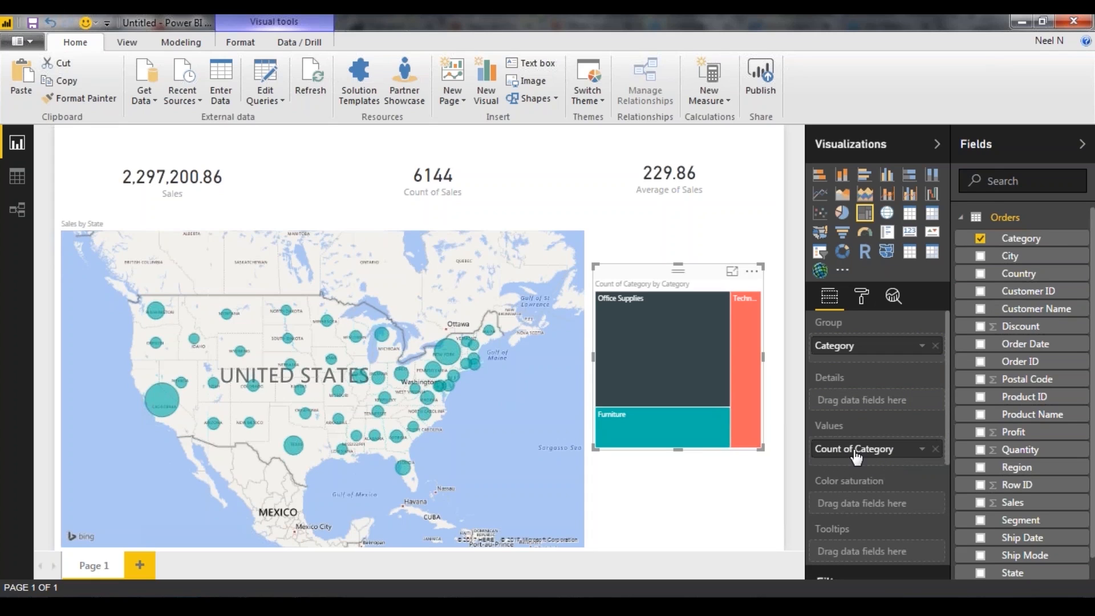
{"action": "mouse_move", "coordinate": [654, 383]}
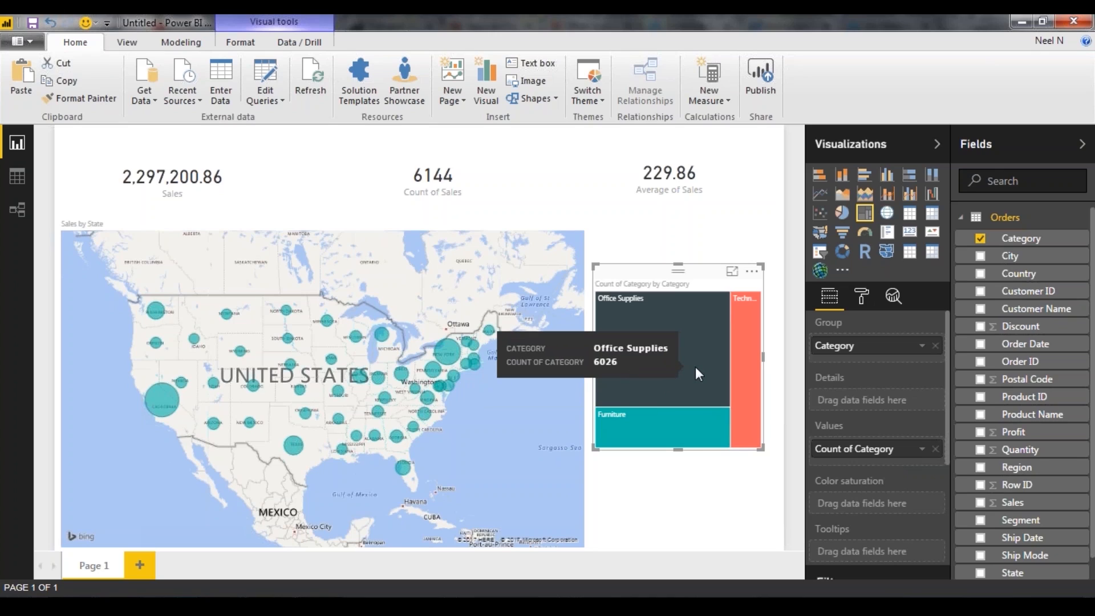
{"action": "mouse_move", "coordinate": [709, 431]}
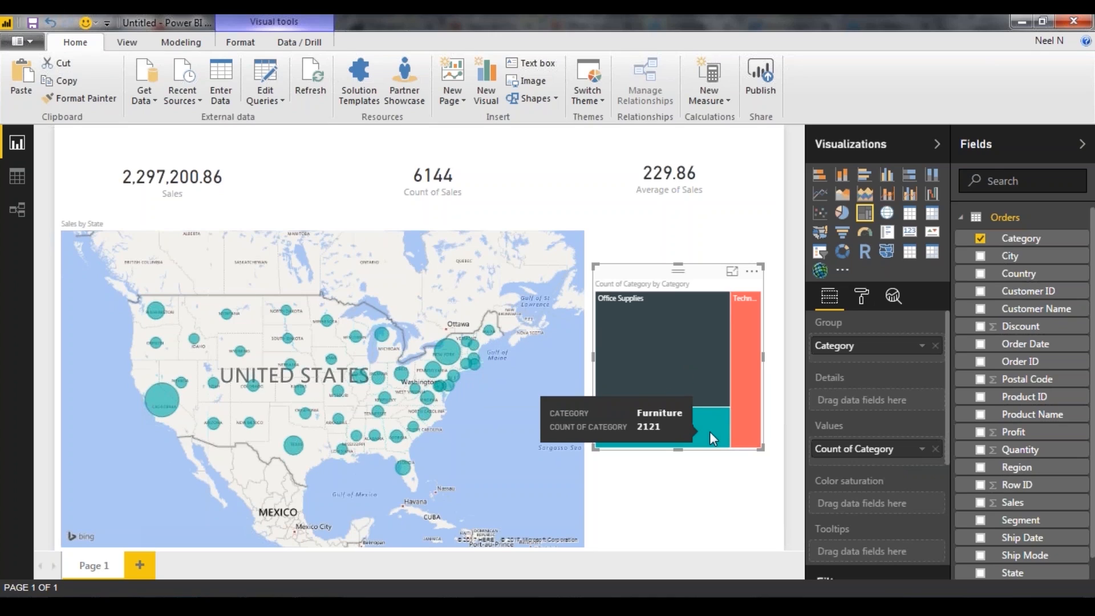
{"action": "mouse_move", "coordinate": [741, 387]}
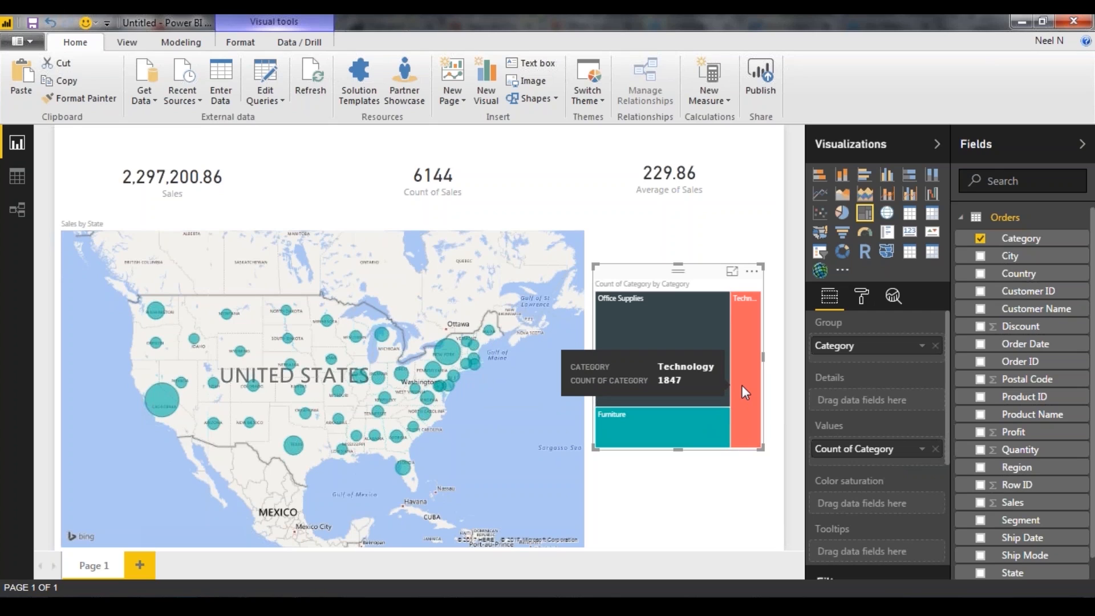
Widen the Category treemap slightly and move it a little lower beside the map
{"action": "left_click", "coordinate": [765, 356]}
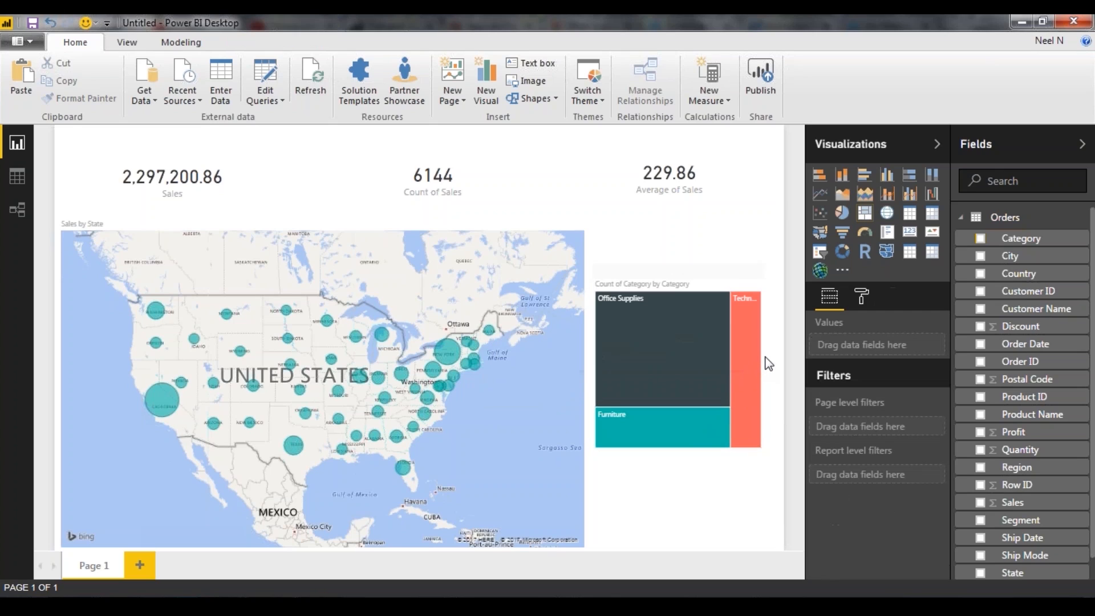
{"action": "left_click", "coordinate": [766, 359]}
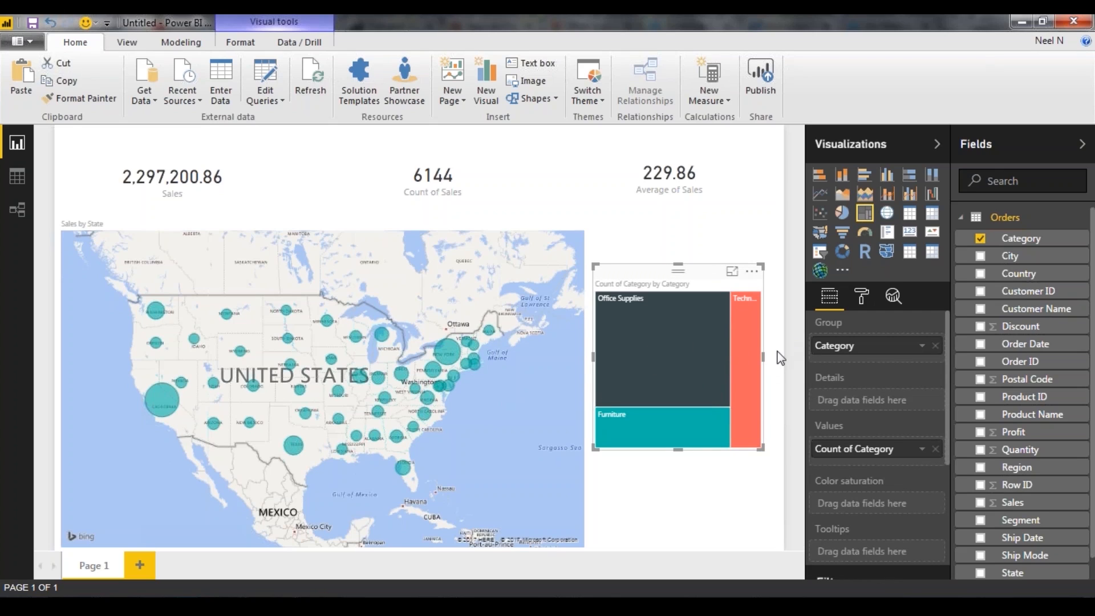
{"action": "left_click_drag", "start_coordinate": [765, 355], "coordinate": [778, 354]}
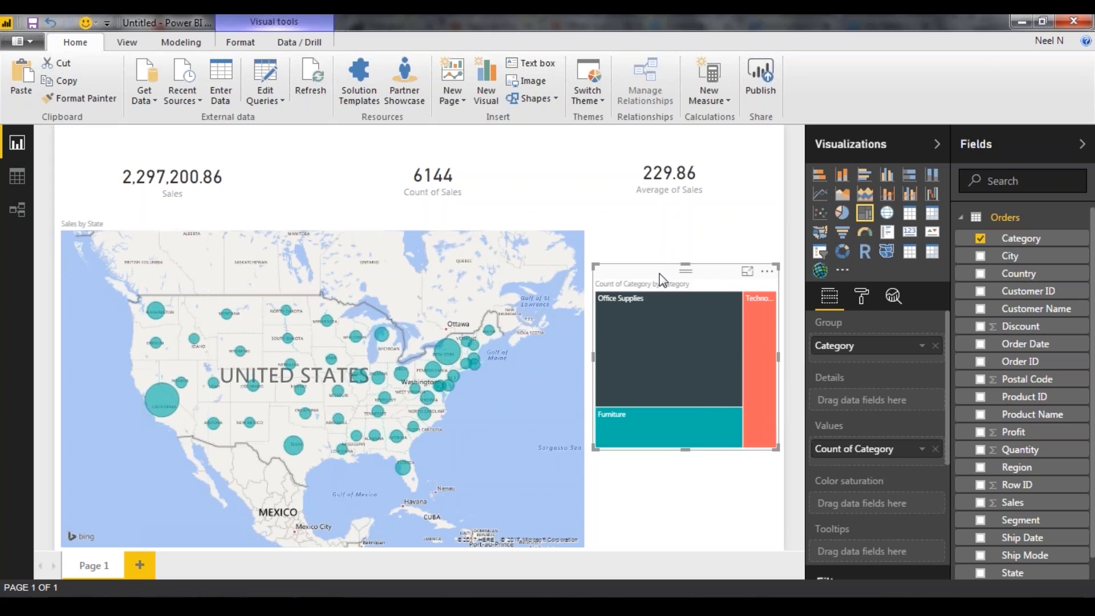
{"action": "left_click_drag", "start_coordinate": [659, 272], "coordinate": [663, 292]}
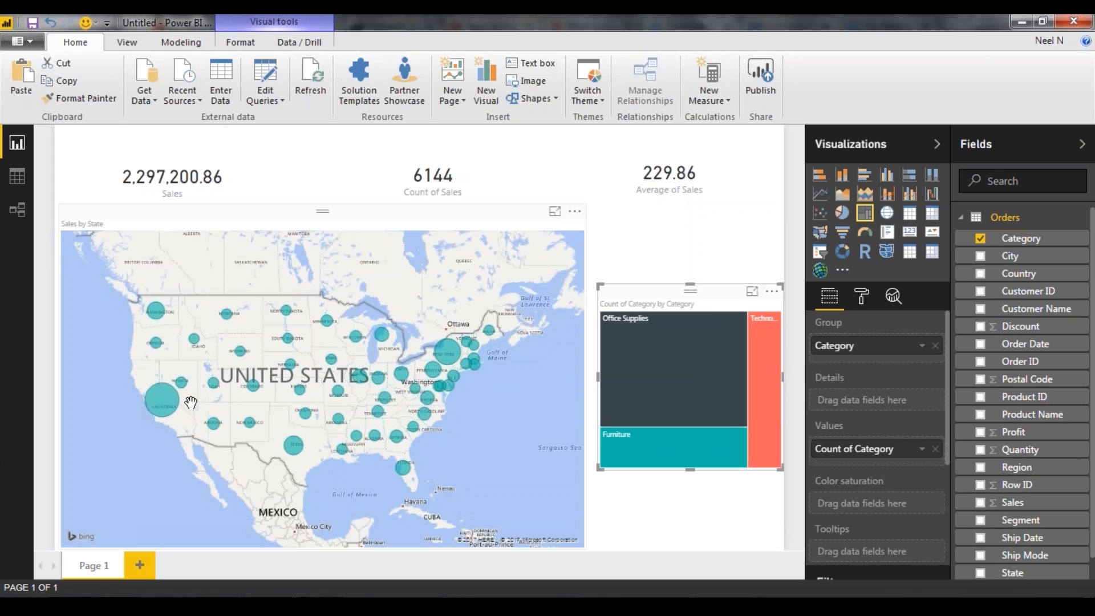
{"action": "mouse_move", "coordinate": [173, 406]}
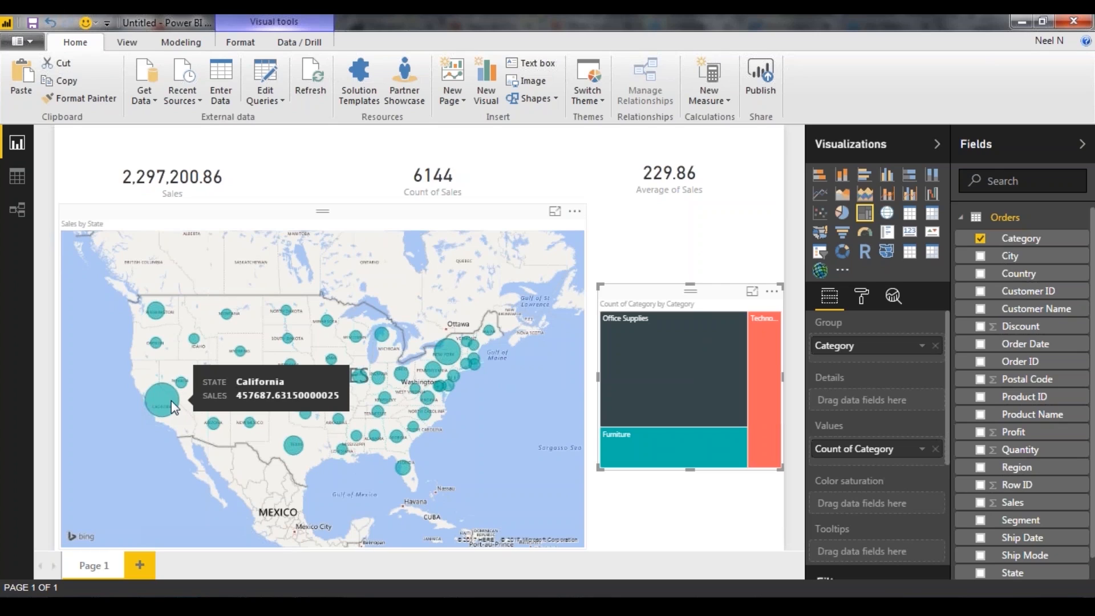
Cross-filter the page by the Office Supplies and Furniture treemap tiles in turn, checking the cards and California's sales, and clear each selection
{"action": "mouse_move", "coordinate": [692, 408]}
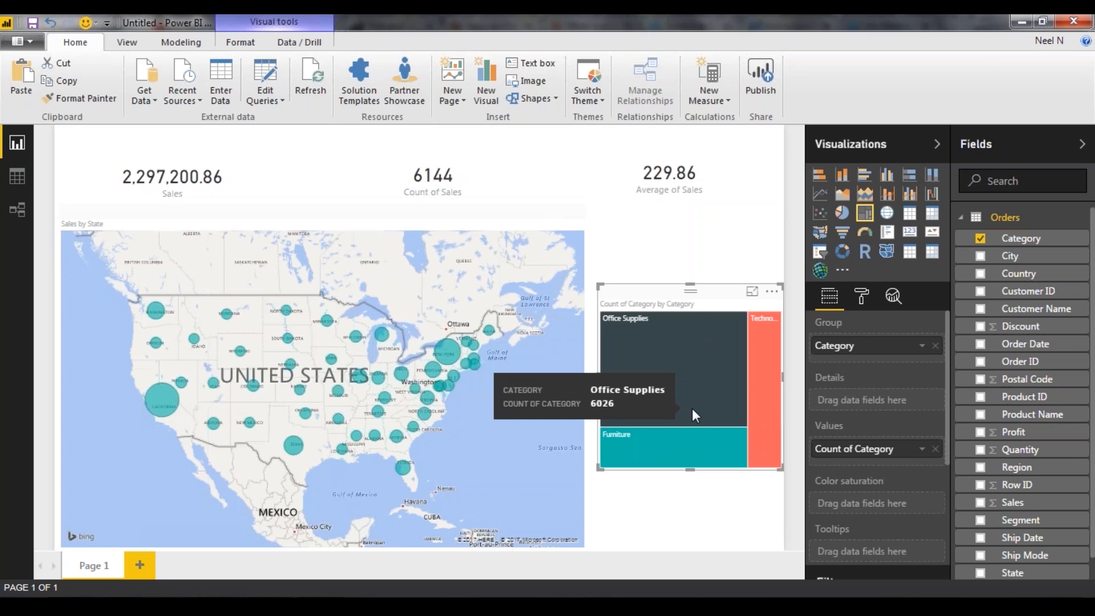
{"action": "left_click", "coordinate": [709, 383]}
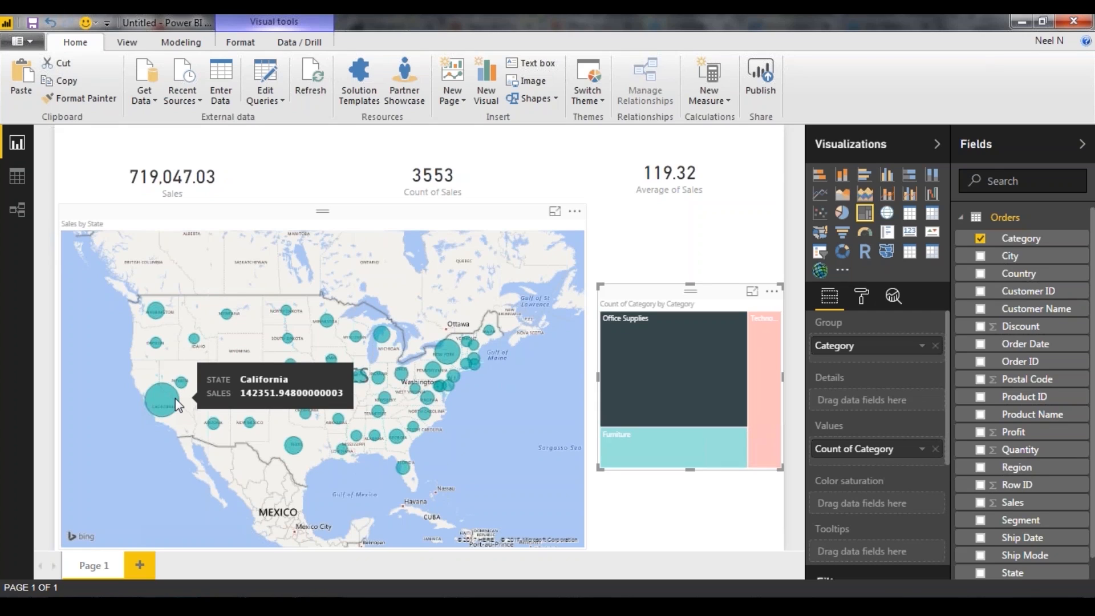
{"action": "mouse_move", "coordinate": [763, 342]}
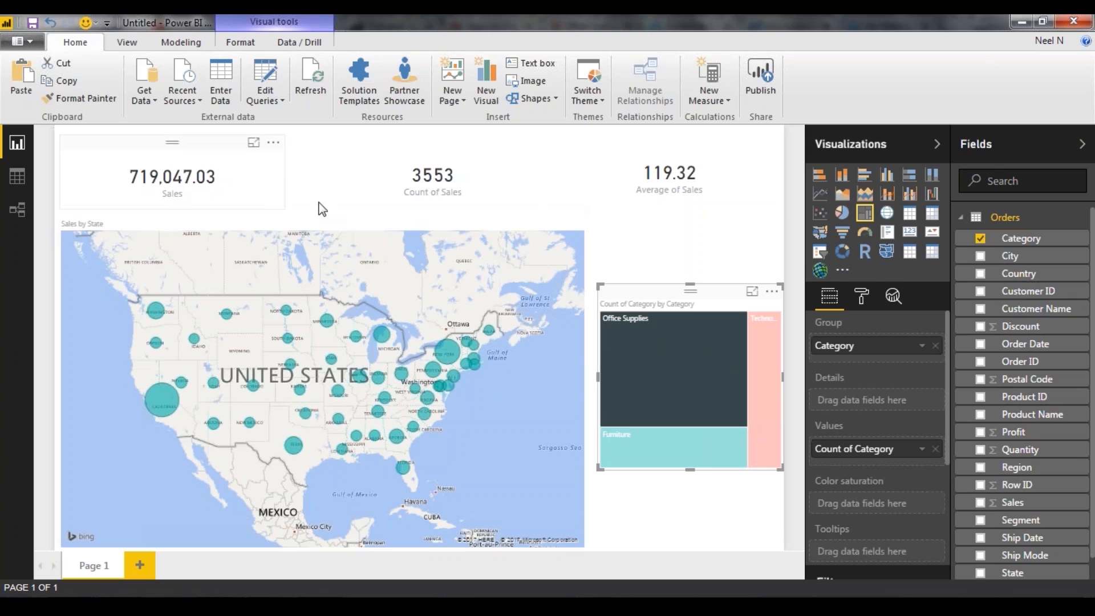
{"action": "left_click", "coordinate": [713, 357]}
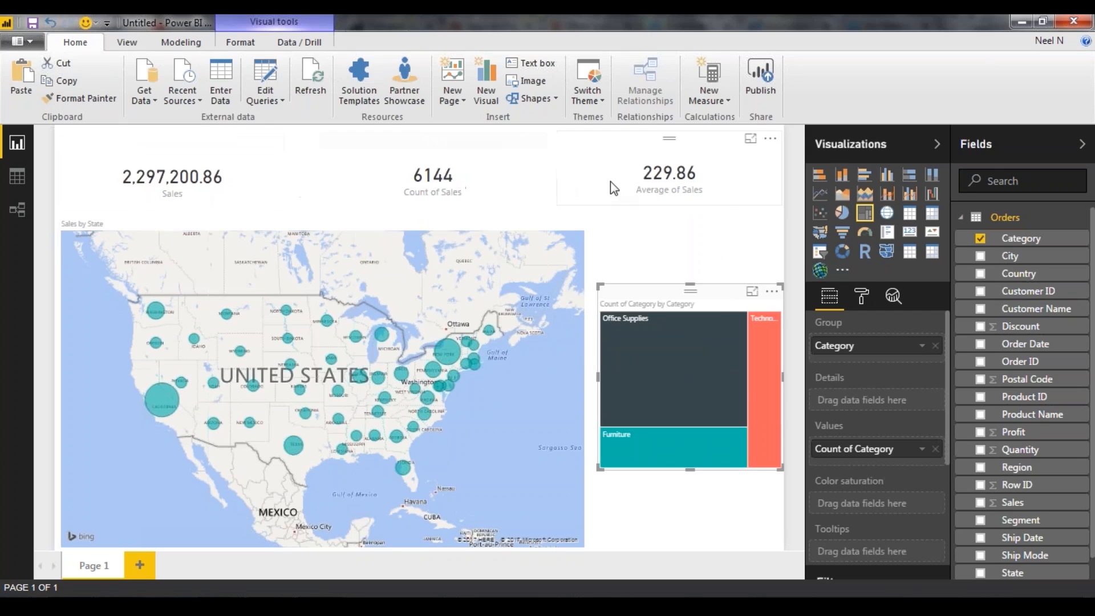
{"action": "left_click", "coordinate": [707, 443]}
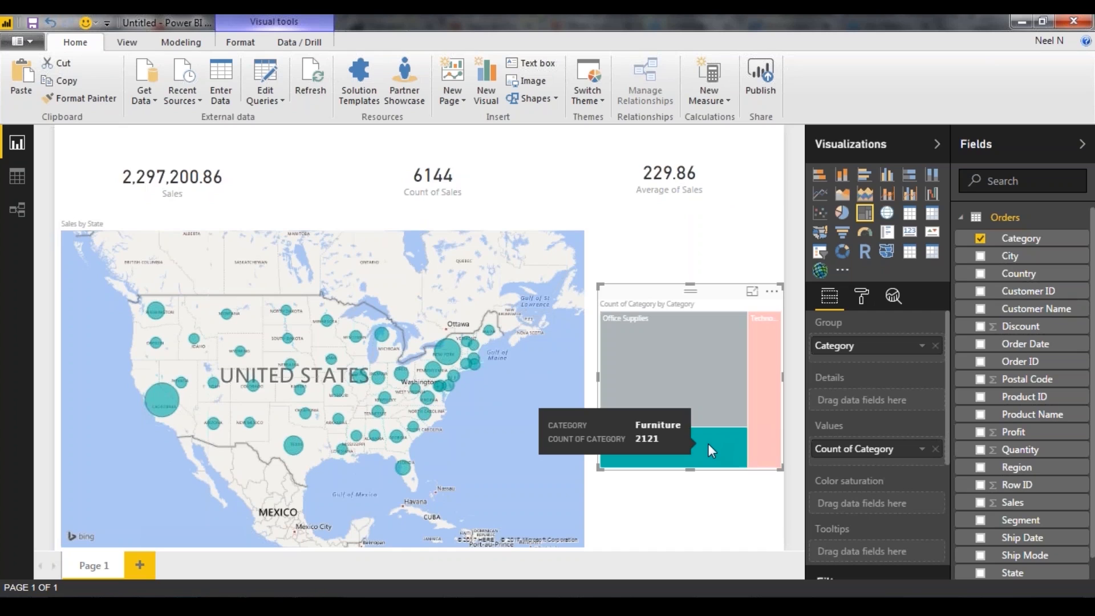
{"action": "mouse_move", "coordinate": [449, 355]}
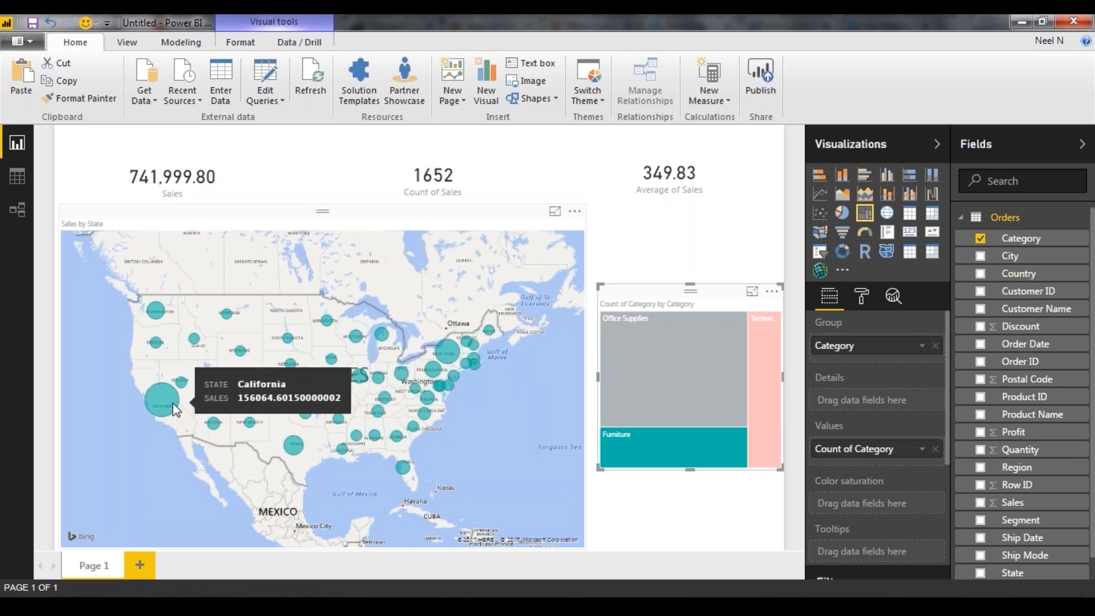
{"action": "mouse_move", "coordinate": [656, 444]}
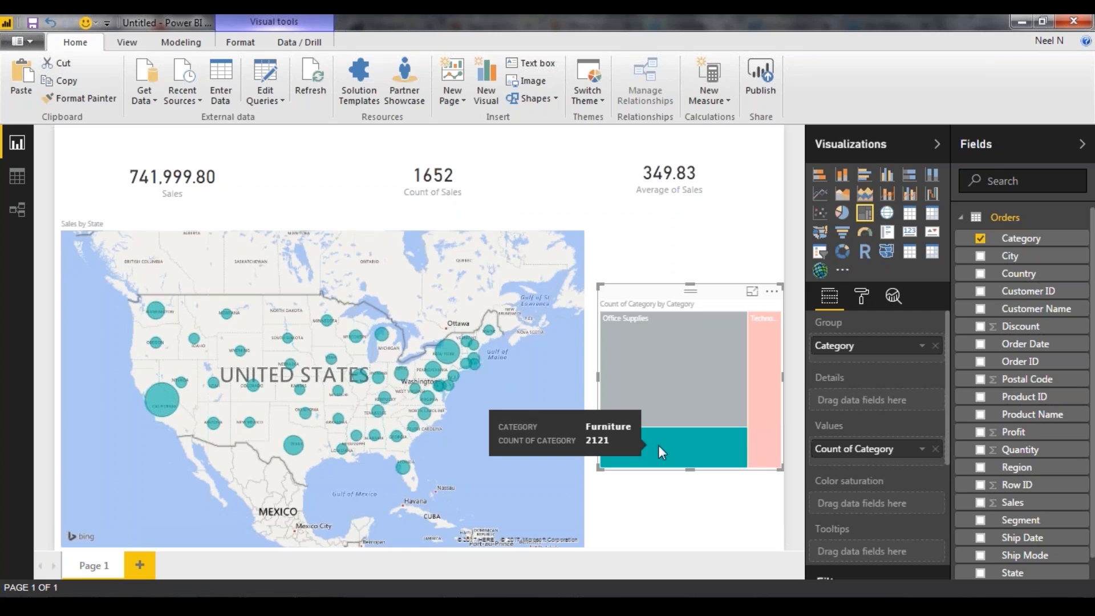
{"action": "left_click", "coordinate": [658, 444]}
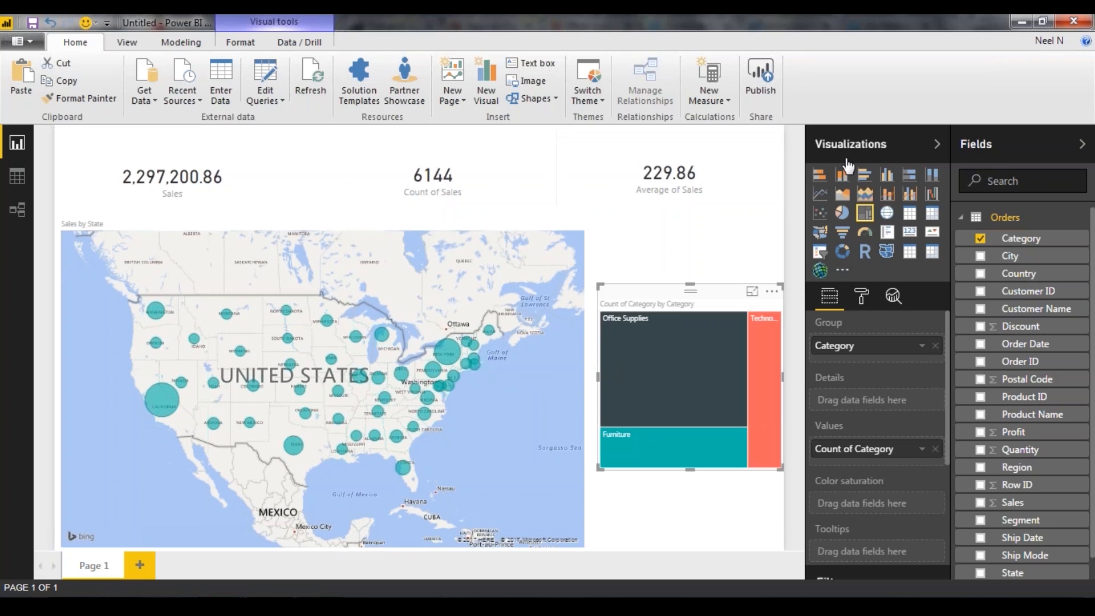
Publish the report to Power BI, saving the file as My first Report, and dismiss the publishing confirmation
{"action": "left_click", "coordinate": [765, 74]}
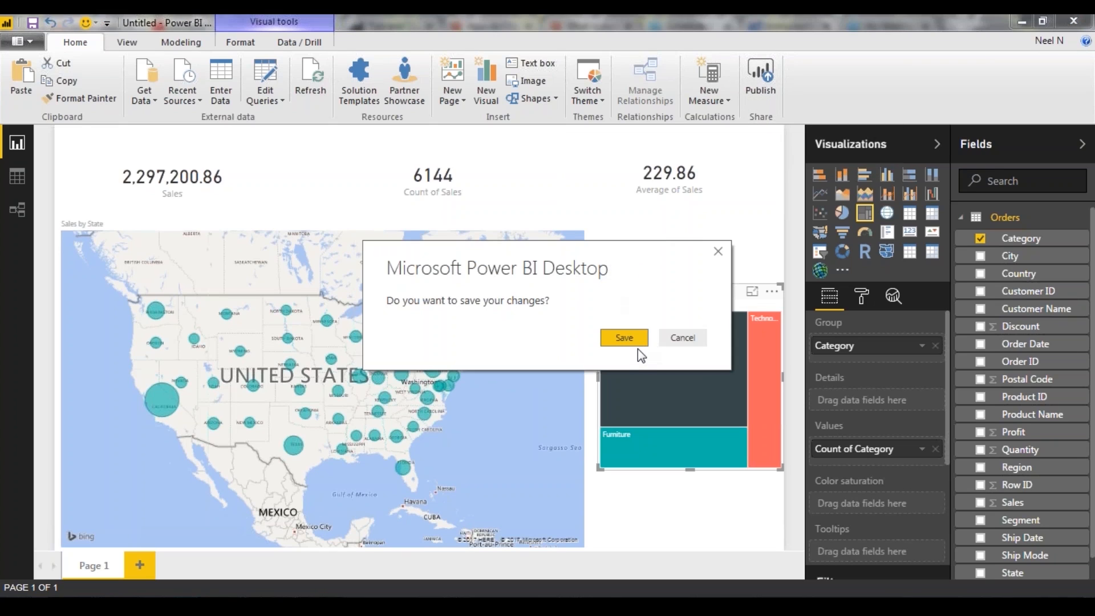
{"action": "left_click", "coordinate": [623, 338]}
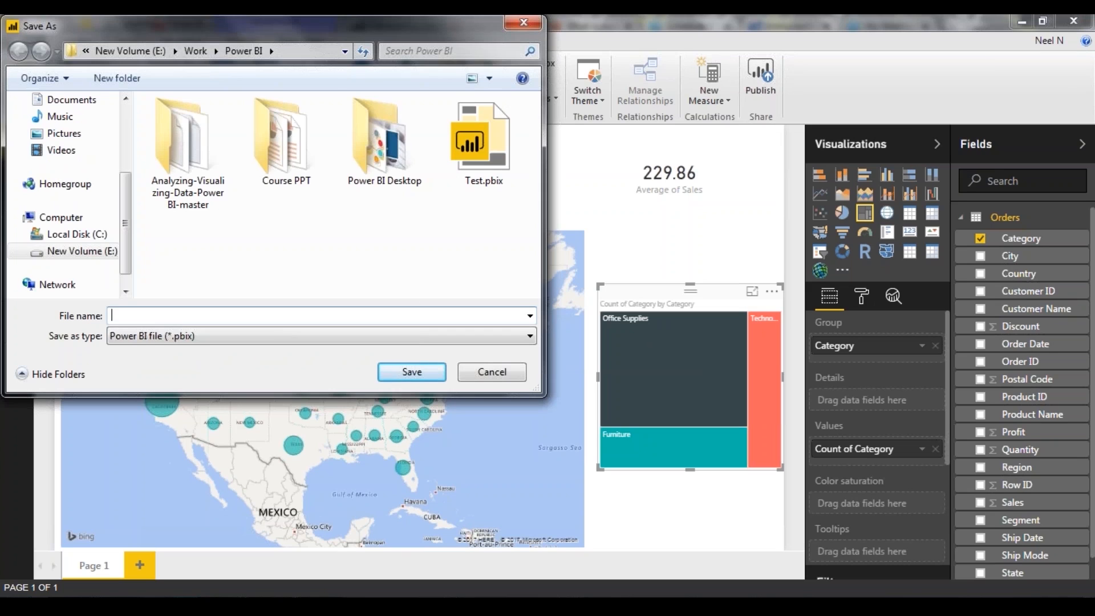
{"action": "type", "text": "My first Report"}
{"action": "key", "text": "Return"}
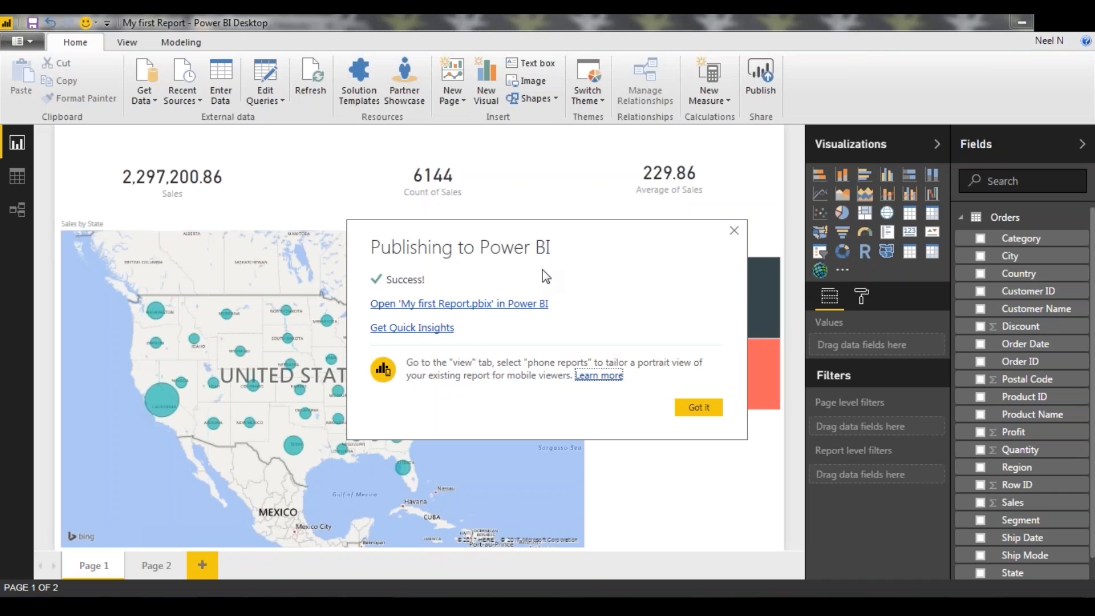
{"action": "left_click", "coordinate": [696, 406]}
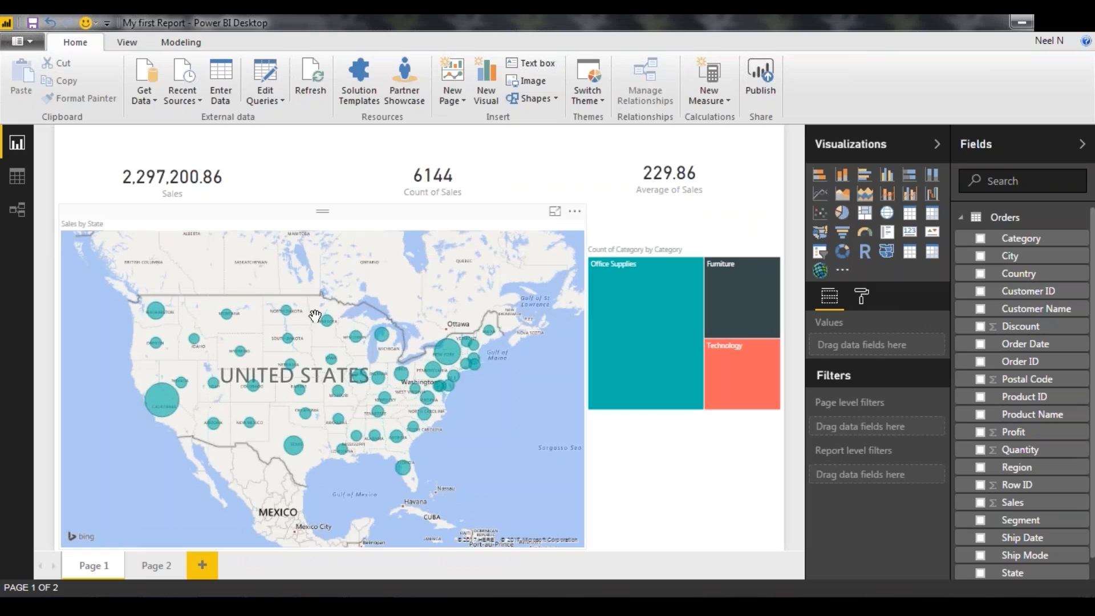
Review the charts on Page 2 in Power BI Desktop, then switch to the browser and check both pages of the published report
{"action": "left_click", "coordinate": [157, 565]}
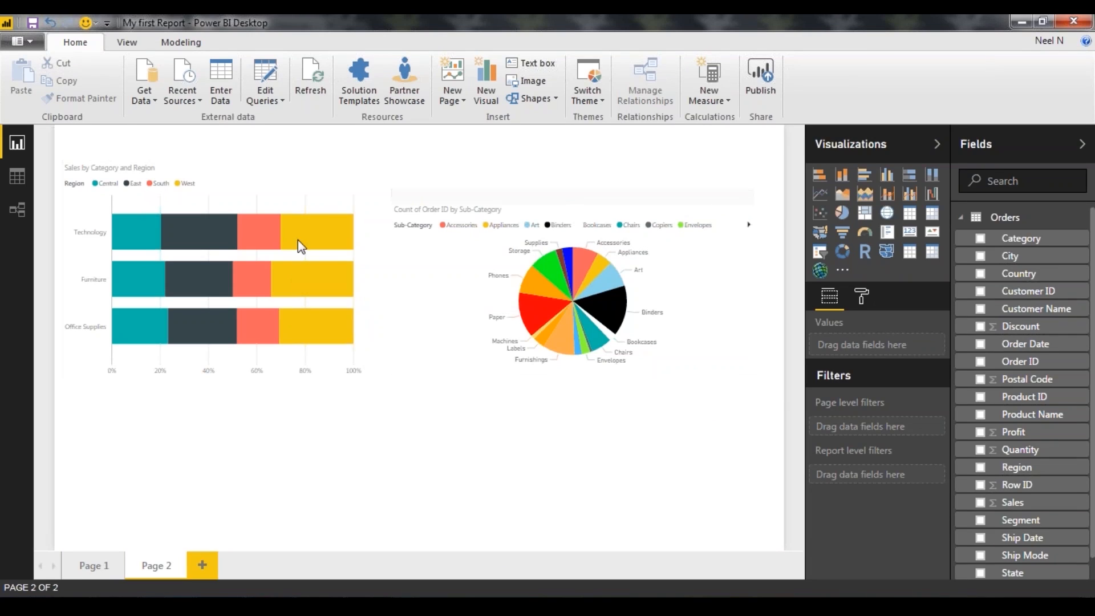
{"action": "mouse_move", "coordinate": [278, 236]}
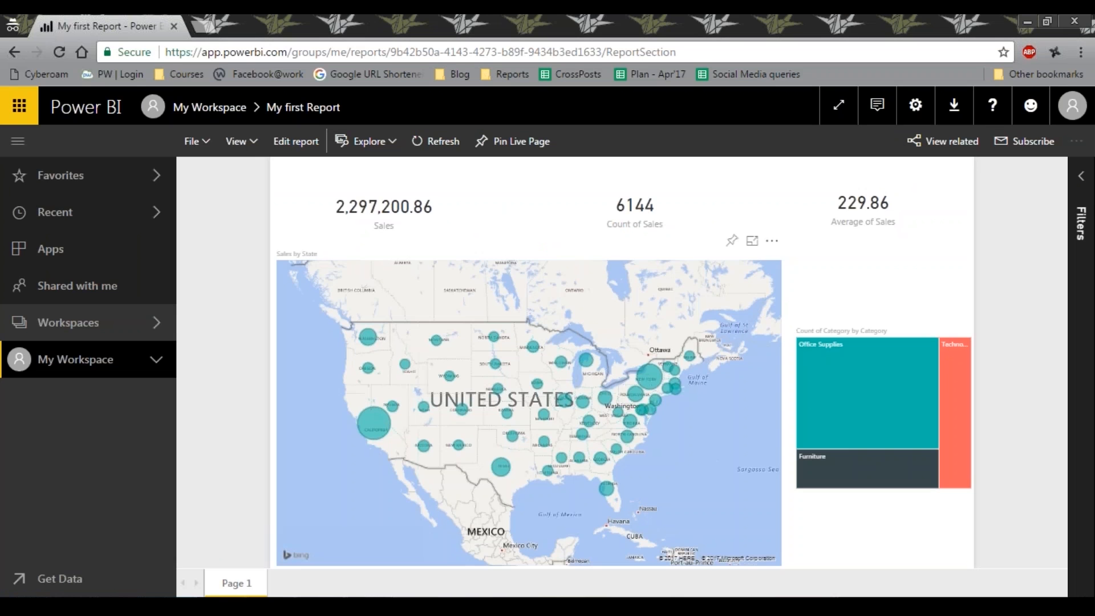
{"action": "scroll", "coordinate": [625, 263], "scroll_direction": "down", "scroll_amount": 3}
{"action": "scroll", "coordinate": [625, 262], "scroll_direction": "up", "scroll_amount": 3}
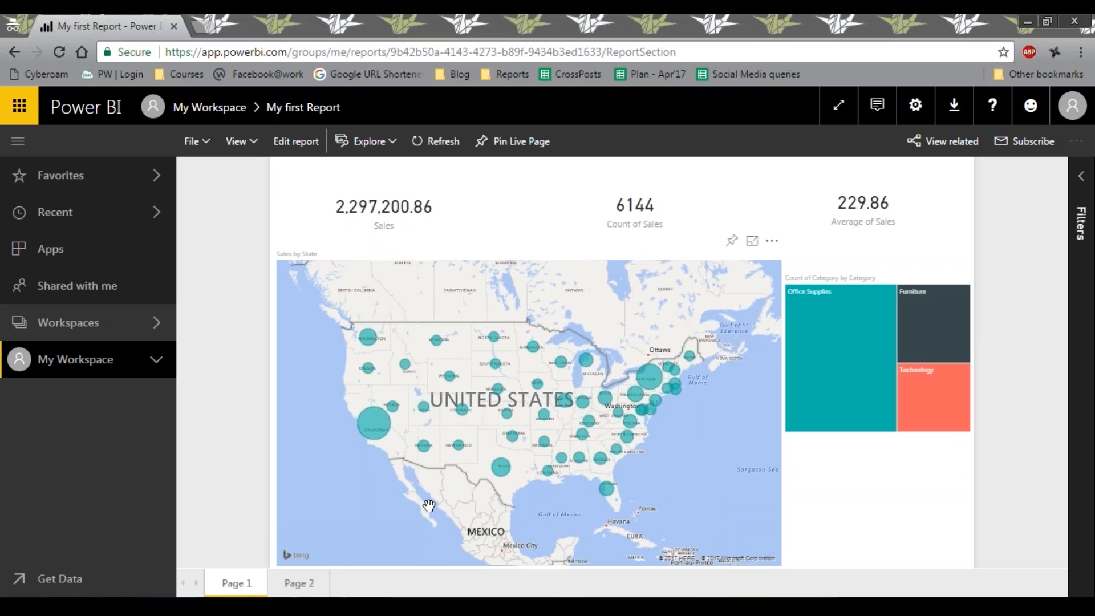
{"action": "left_click", "coordinate": [296, 583]}
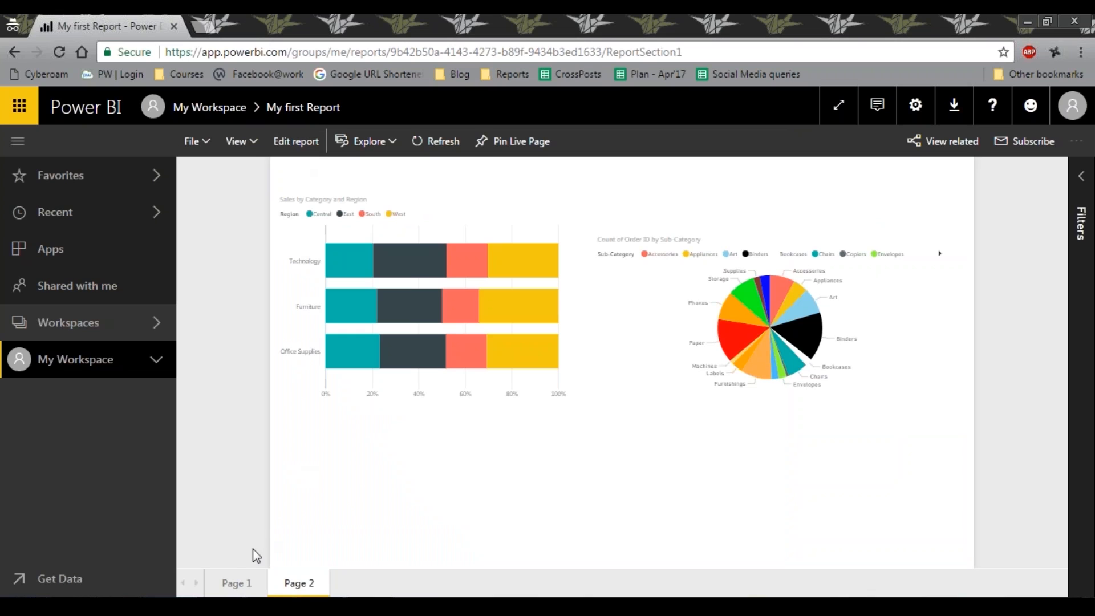
{"action": "left_click", "coordinate": [238, 582]}
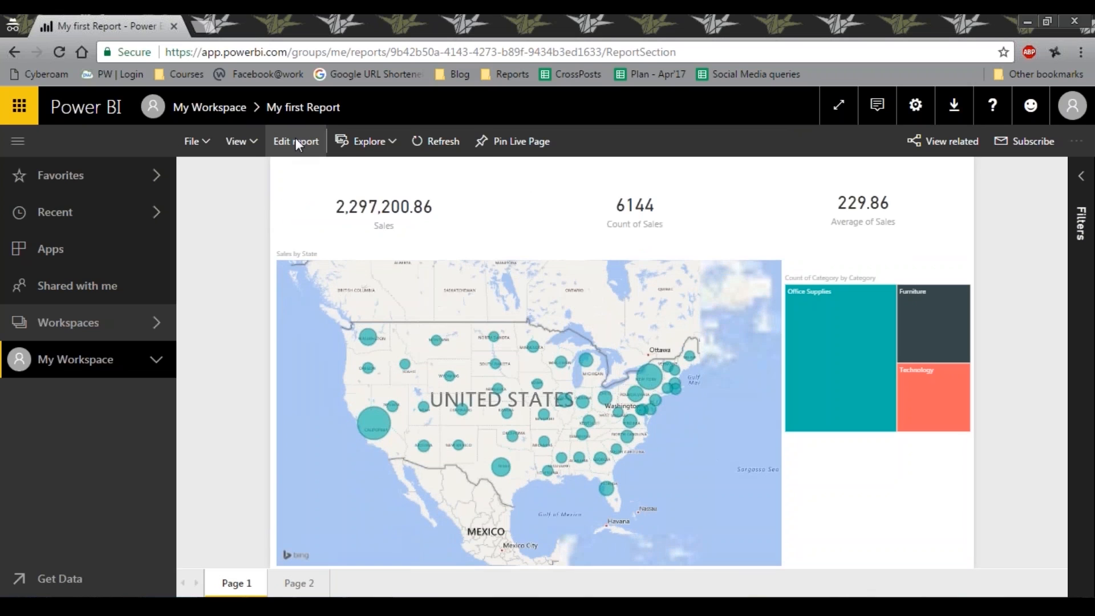
Open the published report for editing, look through its view and file options, and return to reading view
{"action": "left_click", "coordinate": [295, 140]}
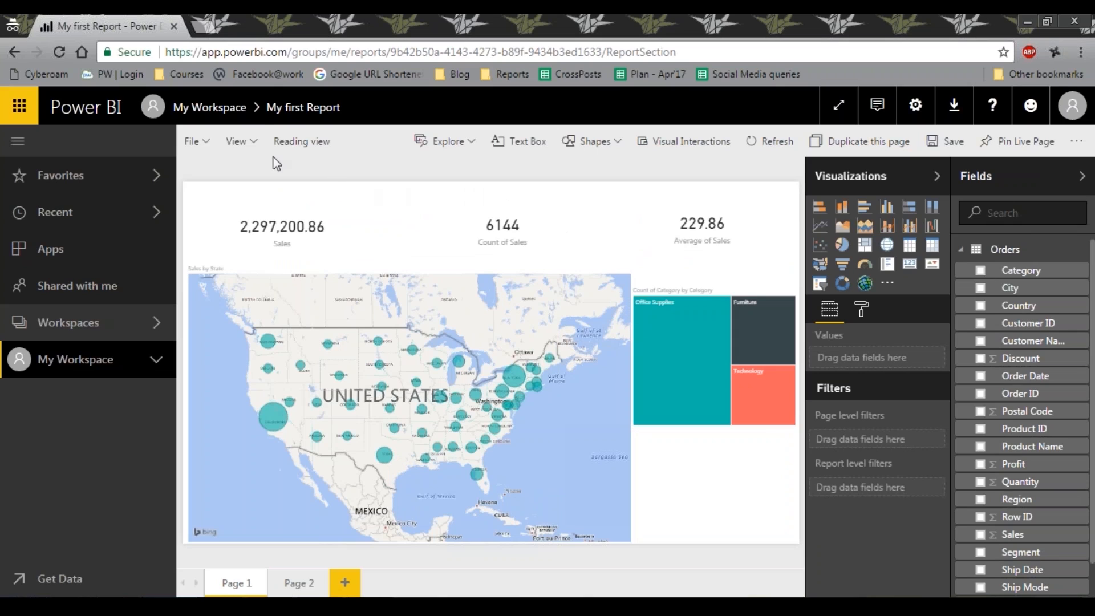
{"action": "left_click", "coordinate": [254, 140]}
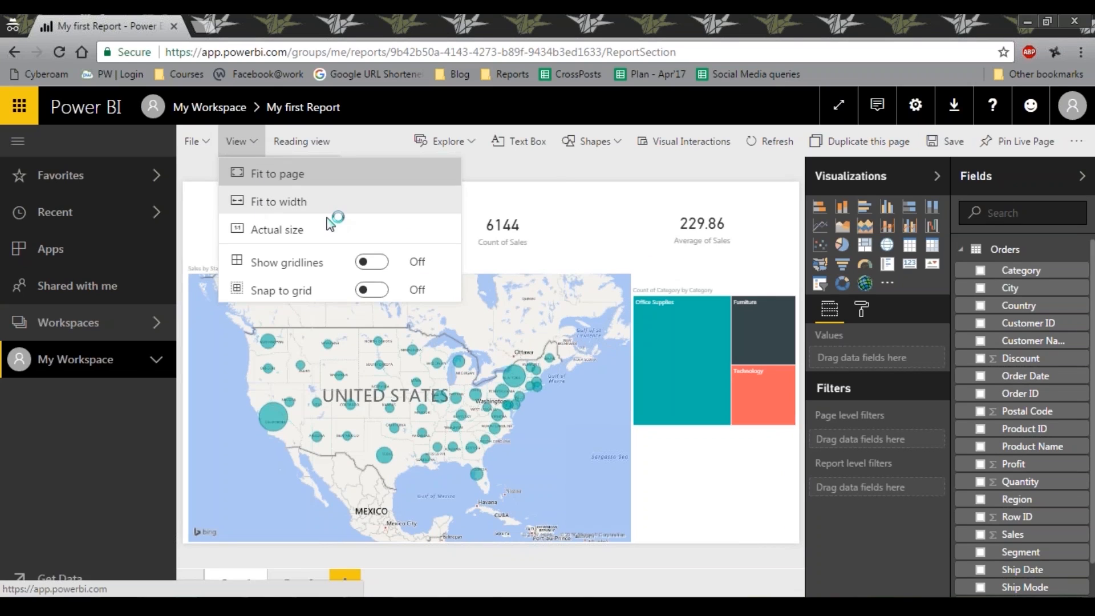
{"action": "left_click", "coordinate": [205, 141]}
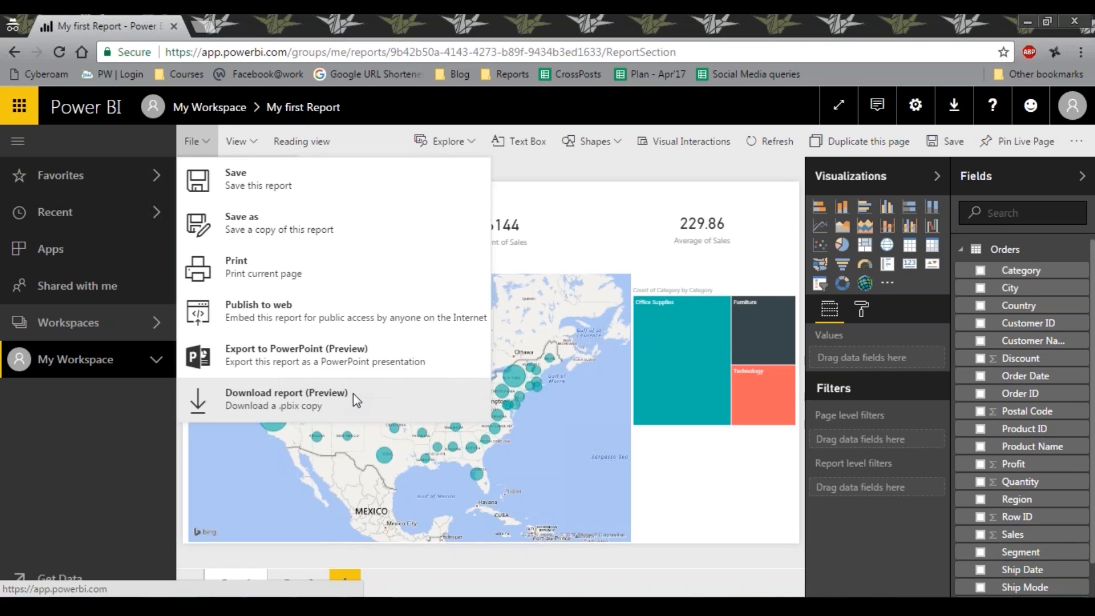
{"action": "left_click", "coordinate": [593, 184]}
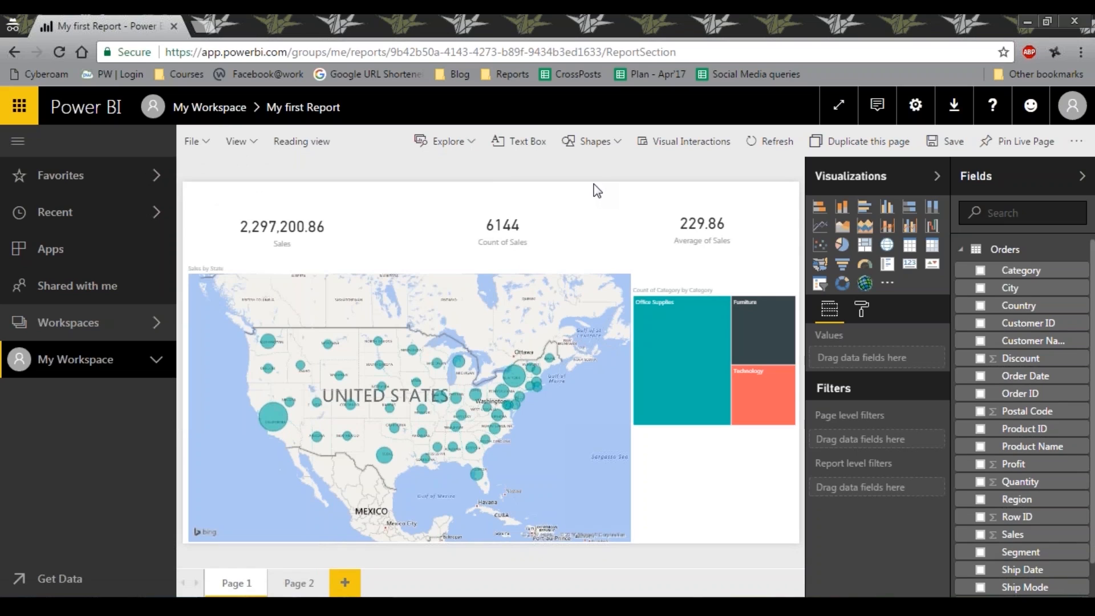
{"action": "left_click", "coordinate": [306, 140]}
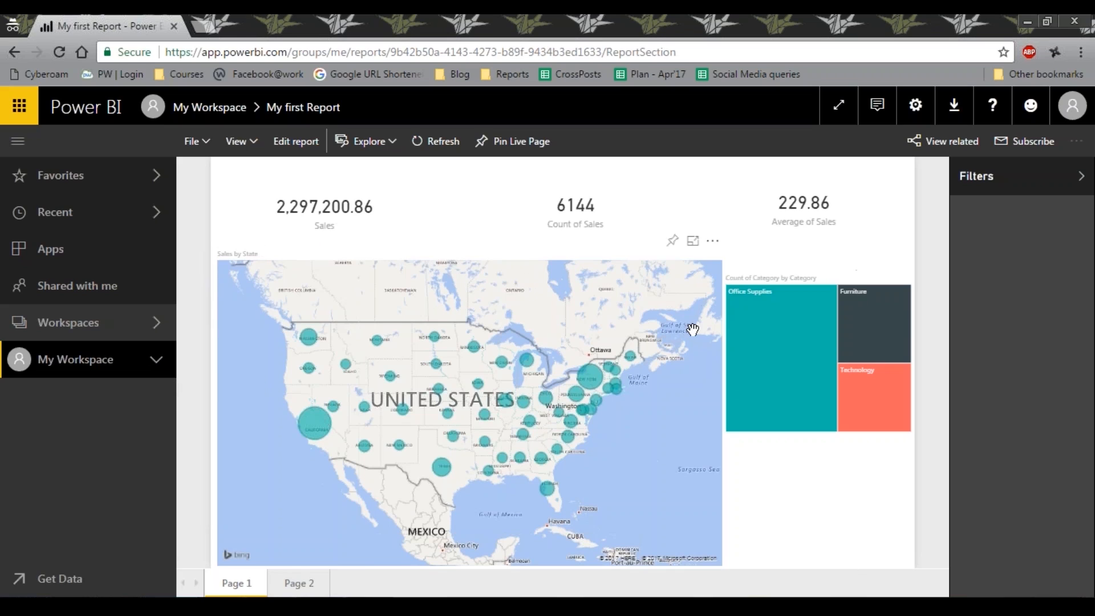
Pin the Sales by State map to a new dashboard named MyFirstDashboard and dismiss the notification
{"action": "left_click", "coordinate": [672, 244]}
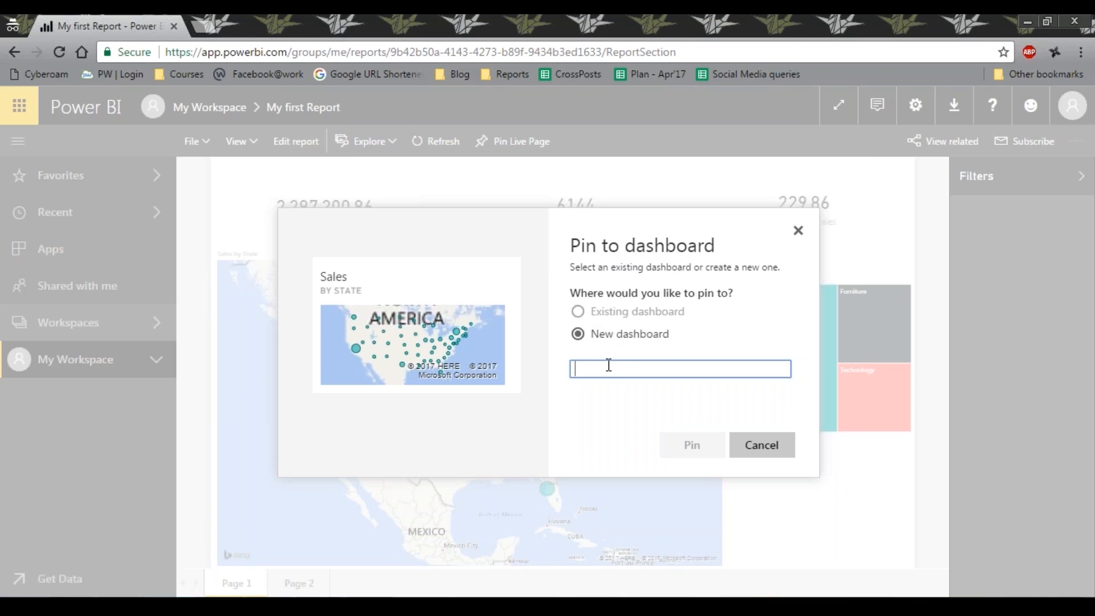
{"action": "type", "text": "MyFirstDashboard"}
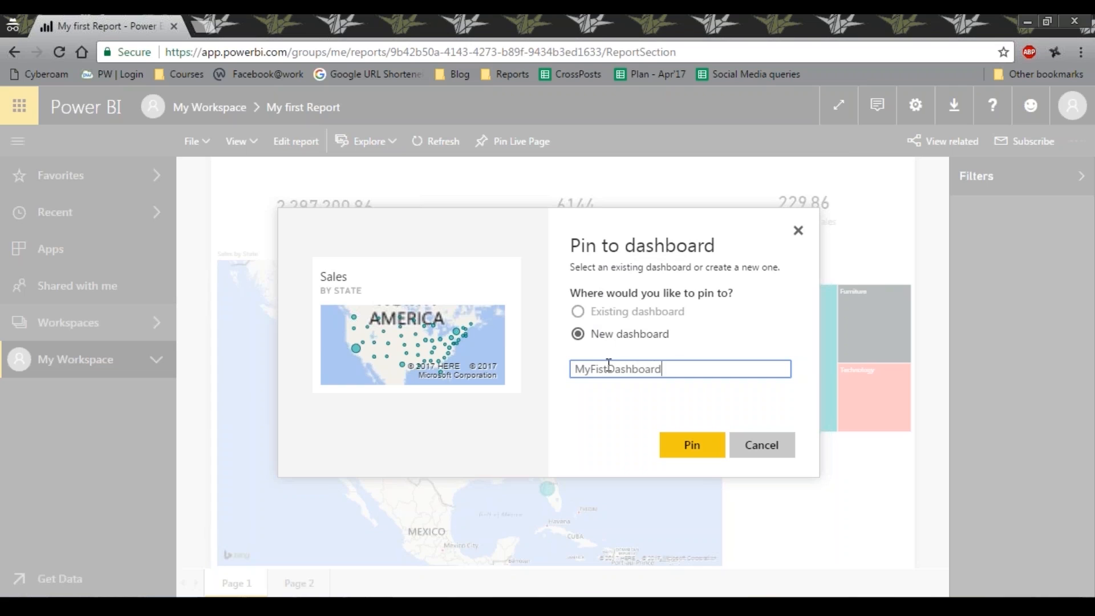
{"action": "left_click", "coordinate": [601, 369]}
{"action": "type", "text": "r"}
{"action": "left_click", "coordinate": [688, 444]}
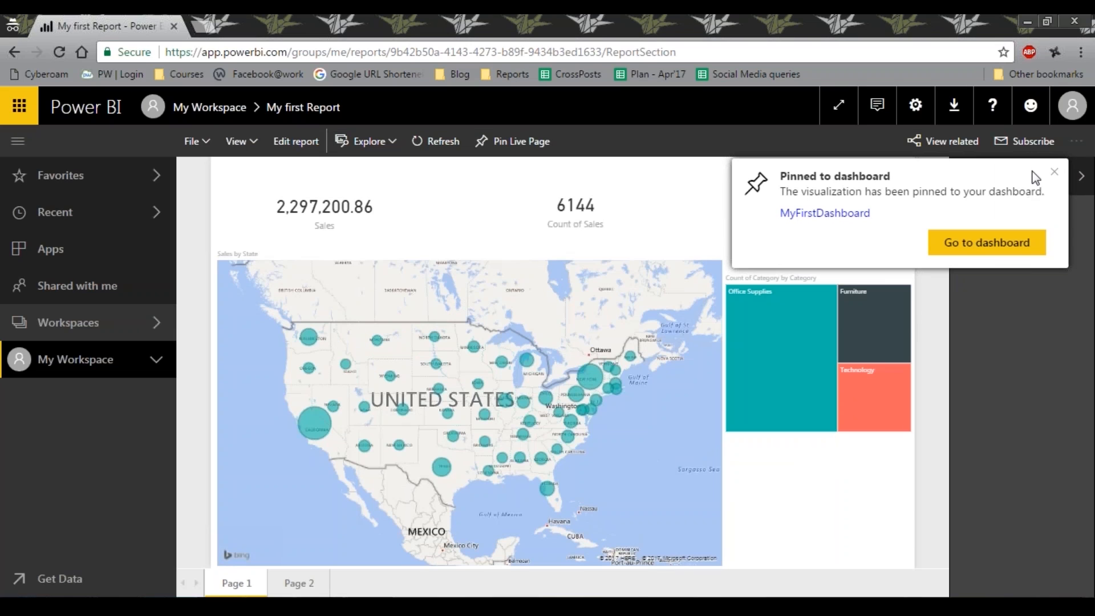
{"action": "left_click", "coordinate": [1056, 172]}
Pin the Count of Category treemap to MyFirstDashboard and dismiss the notification
{"action": "left_click", "coordinate": [861, 264]}
{"action": "left_click", "coordinate": [687, 445]}
{"action": "left_click", "coordinate": [1056, 171]}
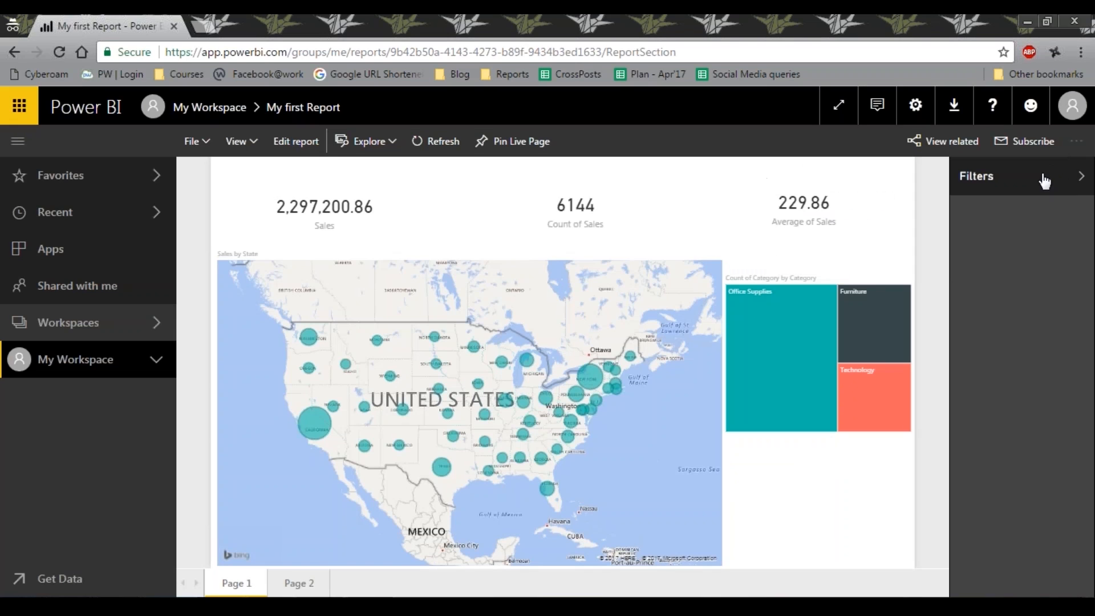
Pin the Average of Sales, Count of Sales and Sales cards to MyFirstDashboard and dismiss the notifications
{"action": "left_click", "coordinate": [861, 171]}
{"action": "left_click", "coordinate": [689, 444]}
{"action": "left_click", "coordinate": [629, 171]}
{"action": "left_click", "coordinate": [688, 444]}
{"action": "left_click", "coordinate": [382, 174]}
{"action": "left_click", "coordinate": [688, 444]}
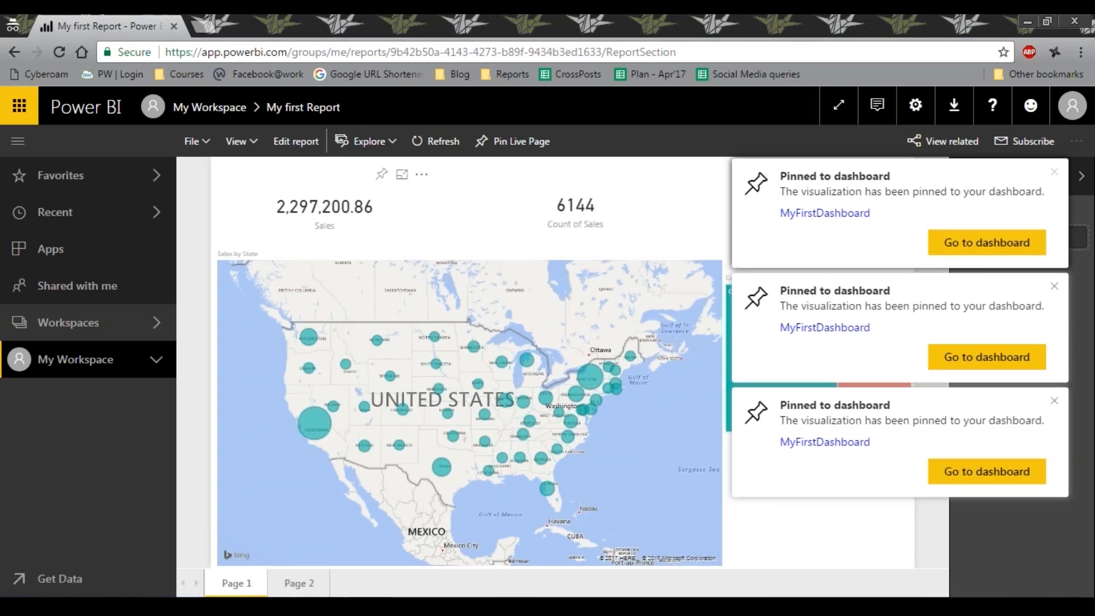
{"action": "left_click", "coordinate": [1054, 172]}
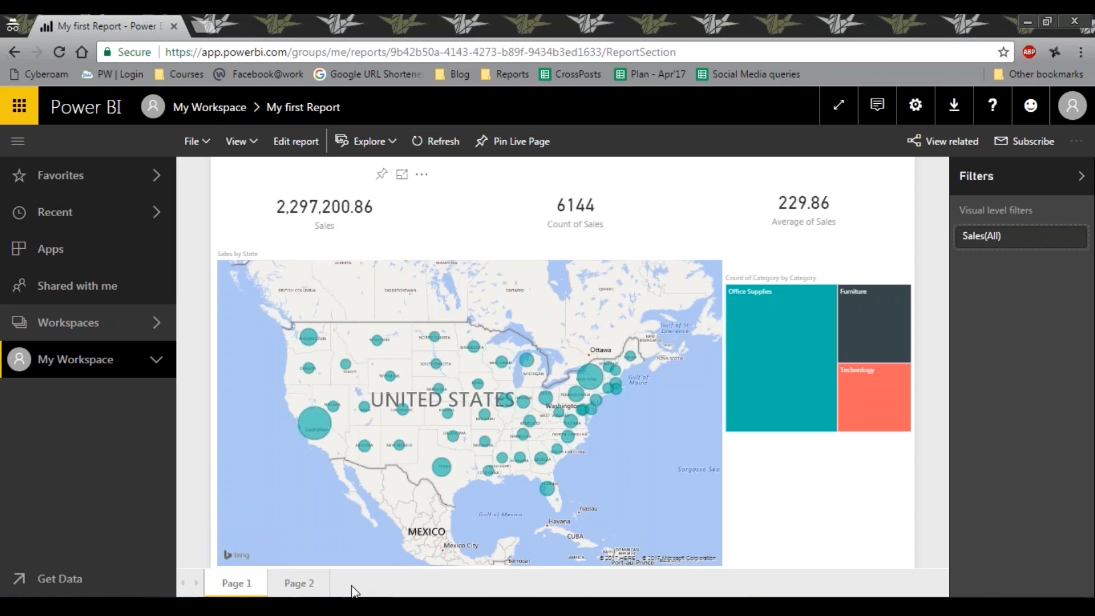
Pin Page 2's Sales by Category and Region bar chart and Count of Order ID by Sub-Category pie chart to MyFirstDashboard
{"action": "left_click", "coordinate": [296, 584]}
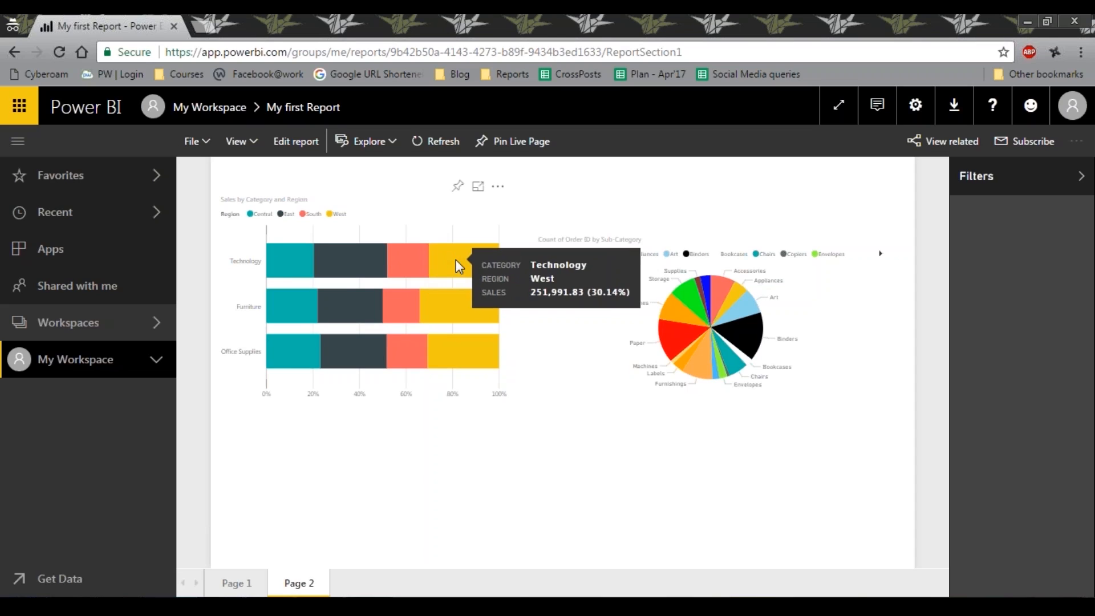
{"action": "left_click", "coordinate": [457, 186]}
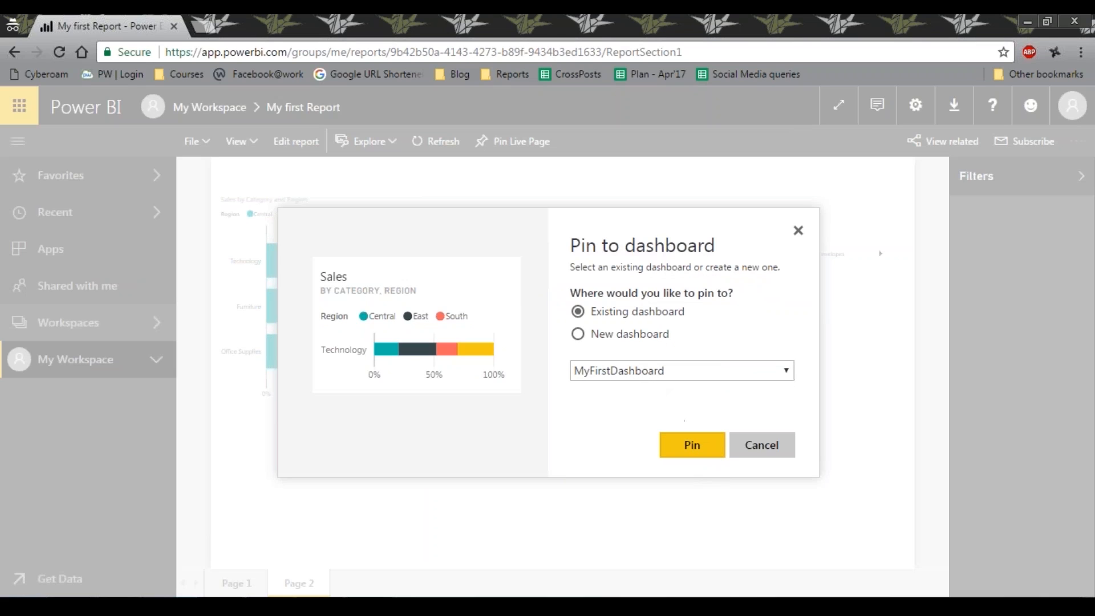
{"action": "left_click", "coordinate": [691, 445]}
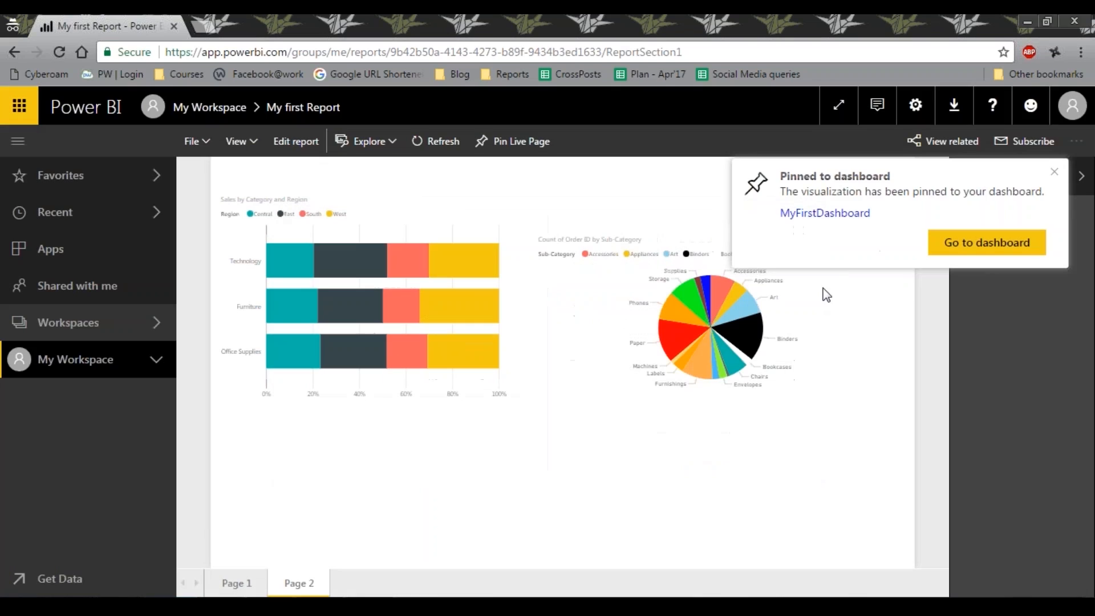
{"action": "left_click", "coordinate": [693, 442]}
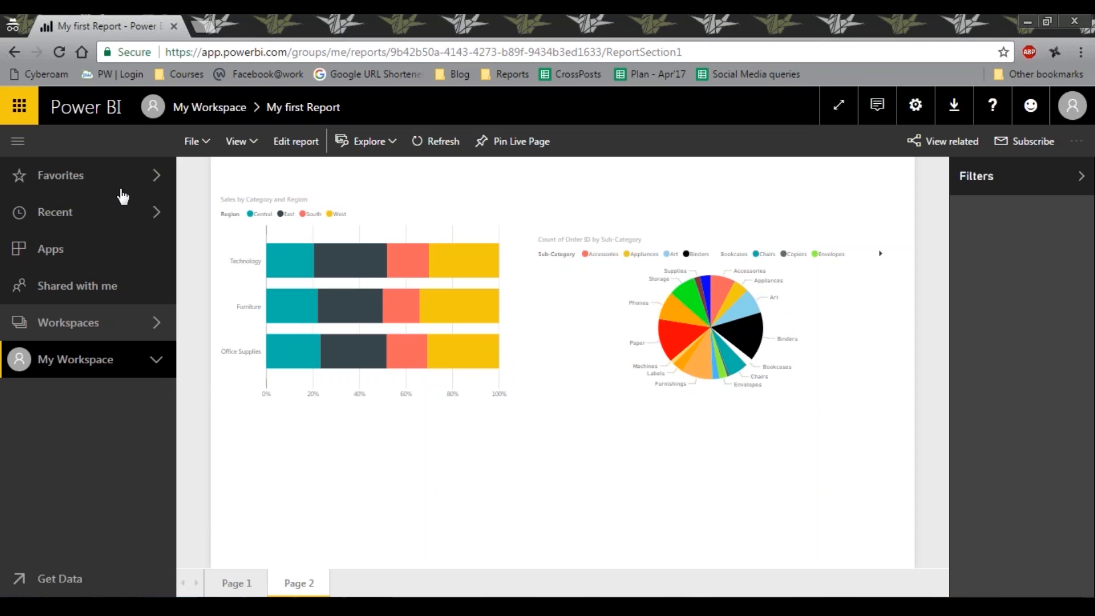
Open MyFirstDashboard from My Workspace and examine its pinned tiles
{"action": "left_click", "coordinate": [154, 367]}
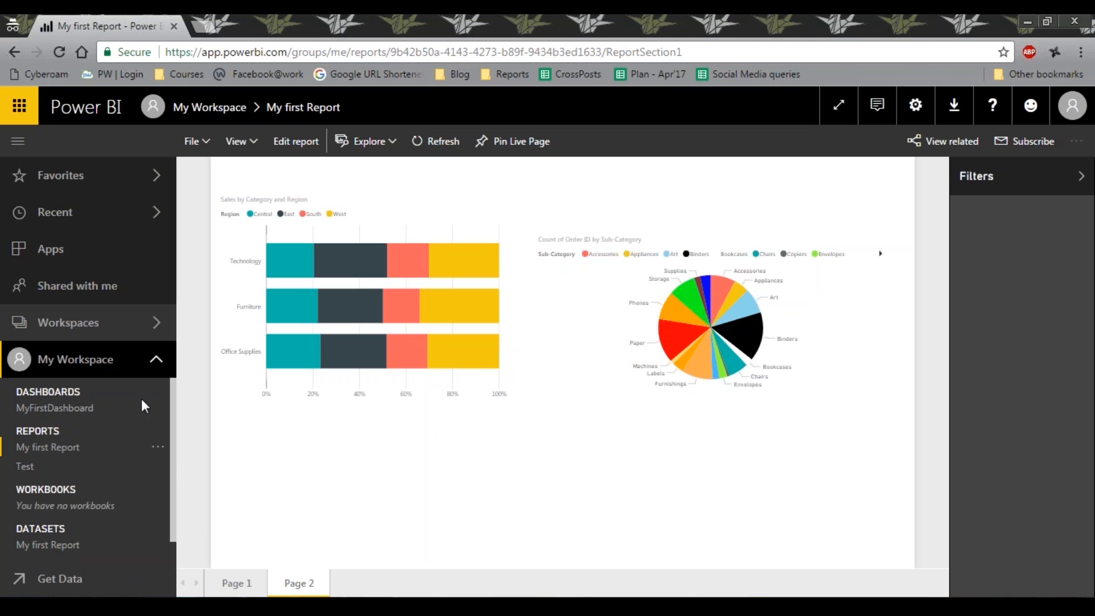
{"action": "left_click", "coordinate": [69, 419]}
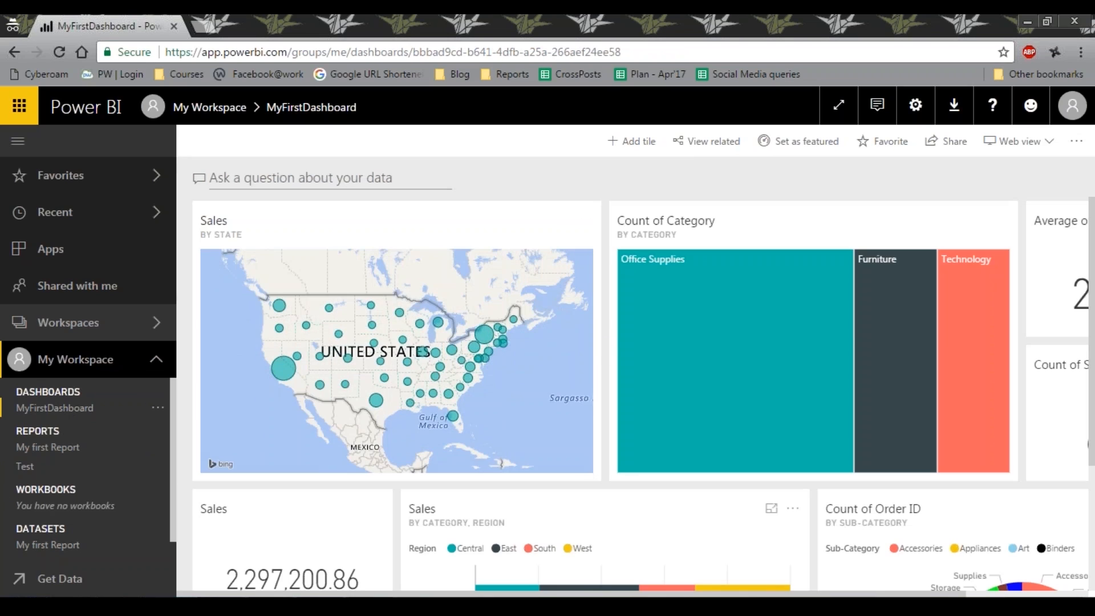
{"action": "scroll", "coordinate": [882, 415], "scroll_direction": "down", "scroll_amount": 3}
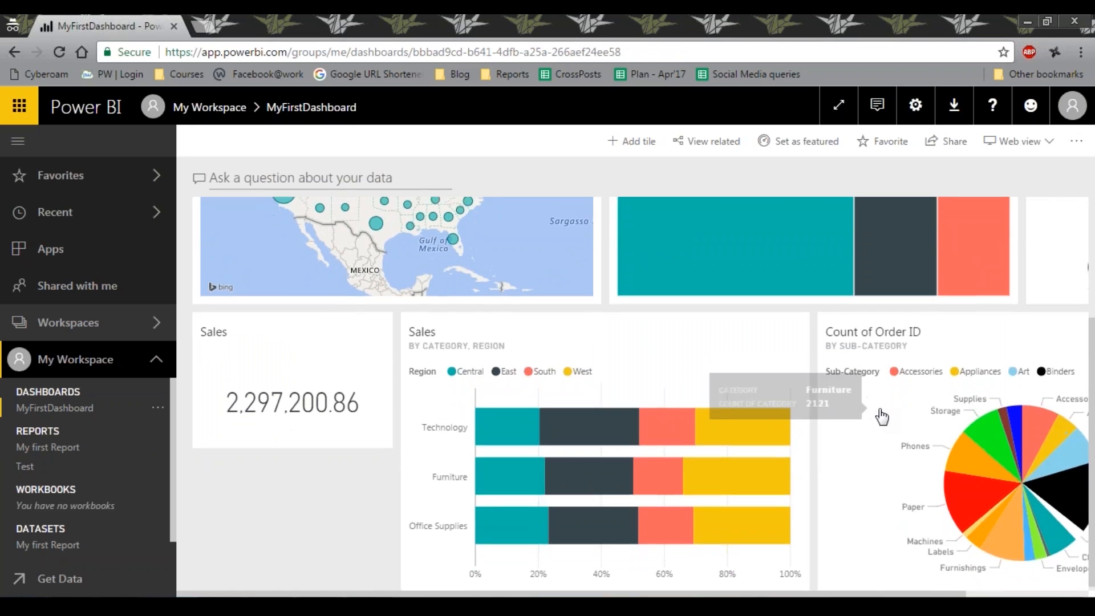
Shrink the Count of Category treemap tile to about half its width, keeping its height
{"action": "scroll", "coordinate": [880, 416], "scroll_direction": "up", "scroll_amount": 3}
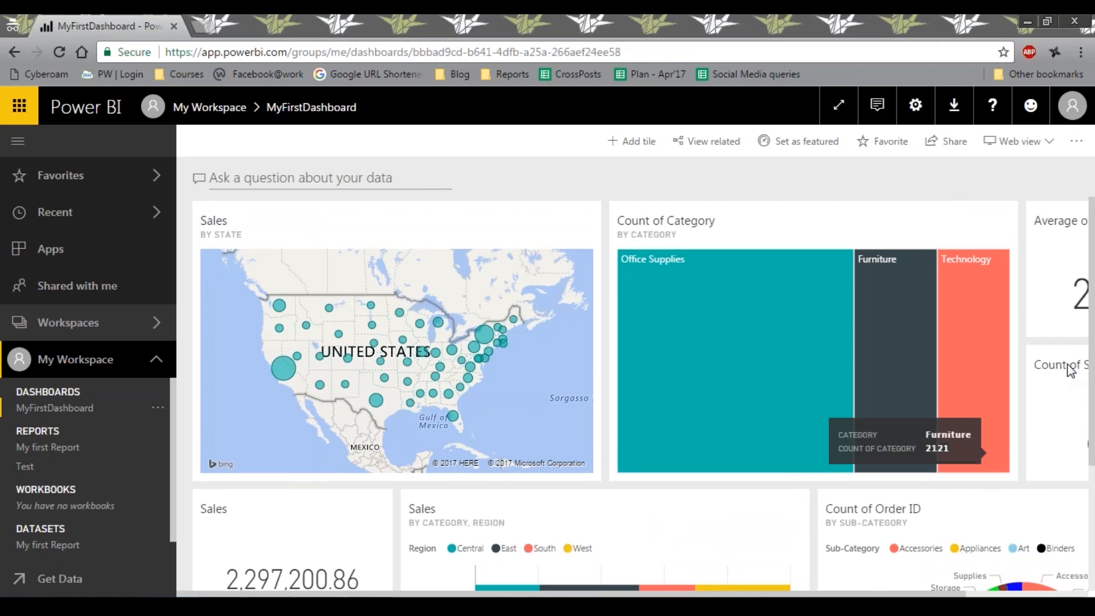
{"action": "scroll", "coordinate": [890, 422], "scroll_direction": "down", "scroll_amount": 3}
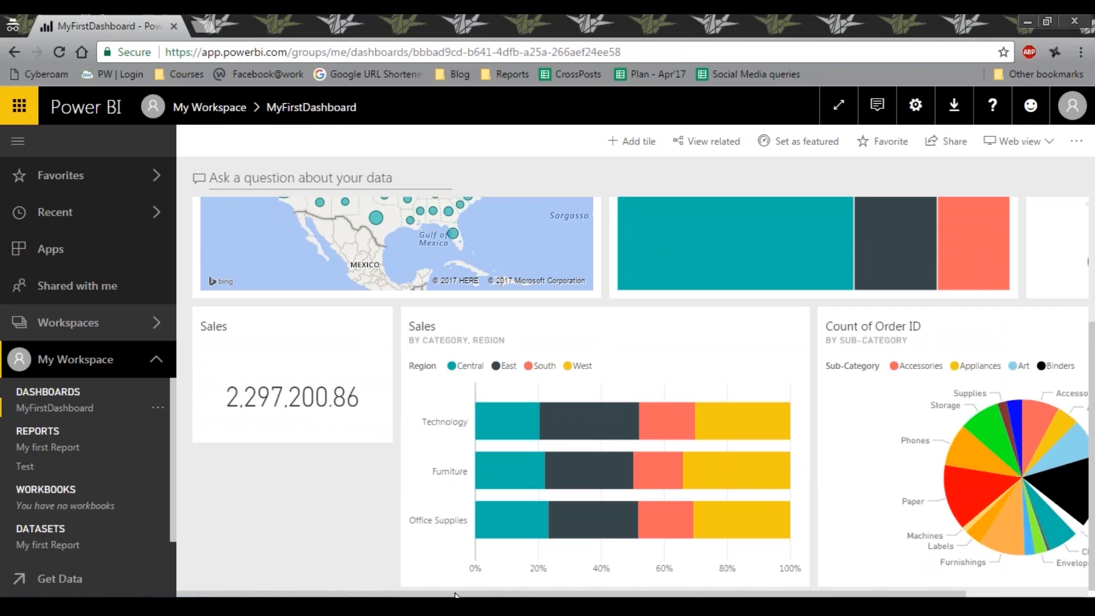
{"action": "left_click_drag", "start_coordinate": [460, 594], "coordinate": [583, 595]}
{"action": "scroll", "coordinate": [984, 274], "scroll_direction": "up", "scroll_amount": 3}
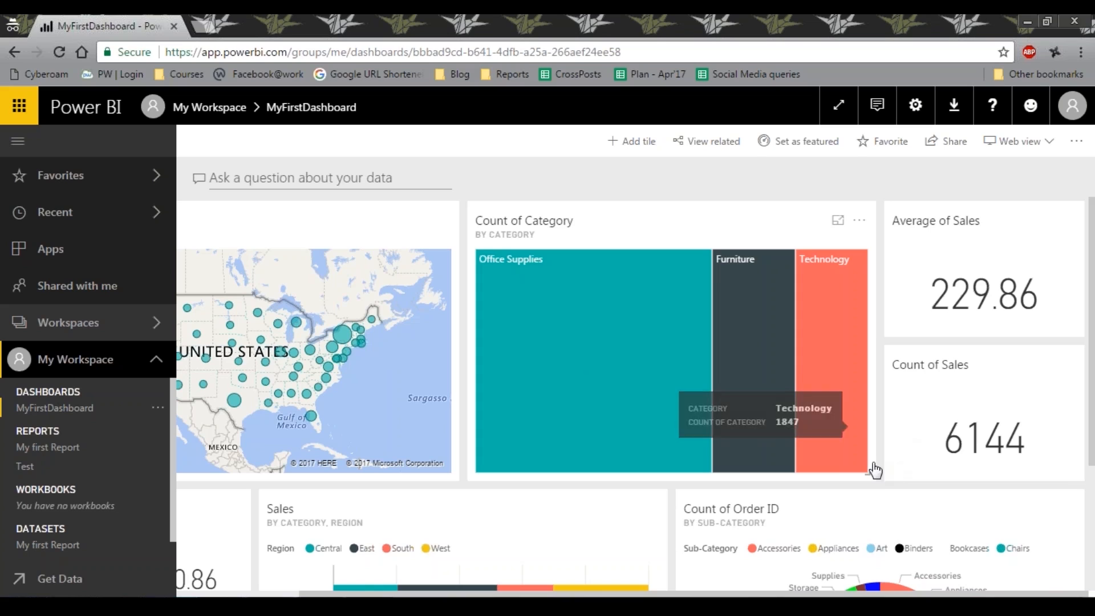
{"action": "left_click_drag", "start_coordinate": [866, 478], "coordinate": [655, 393]}
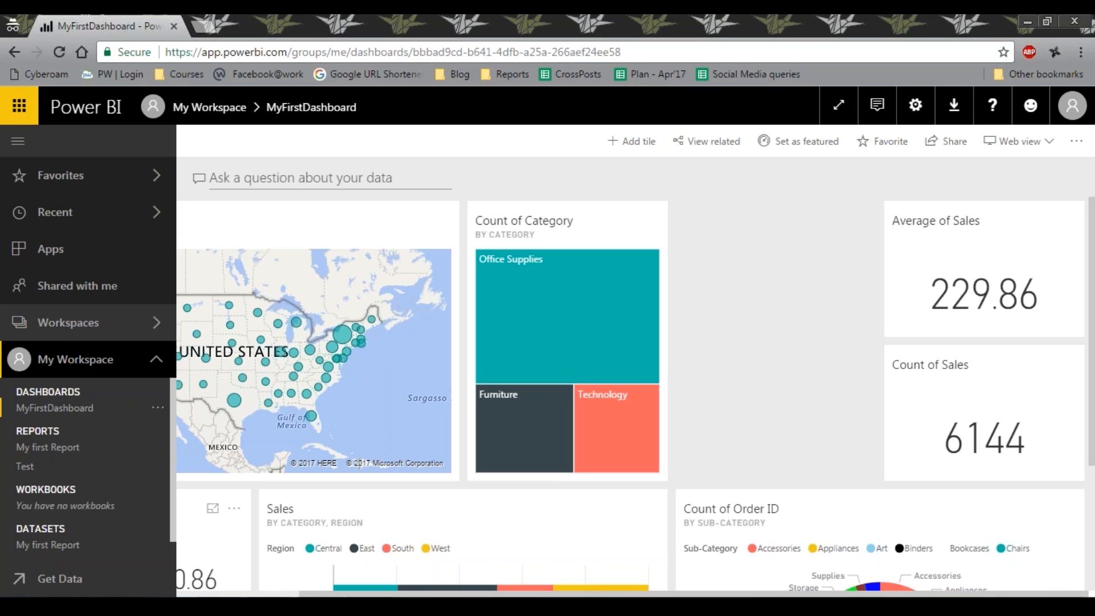
Move the Sales card into the gap beside the treemap and shift the bar chart and pie chart tiles one column left
{"action": "left_click_drag", "start_coordinate": [220, 530], "coordinate": [867, 246]}
{"action": "scroll", "coordinate": [484, 425], "scroll_direction": "down", "scroll_amount": 2}
{"action": "left_click_drag", "start_coordinate": [474, 426], "coordinate": [264, 423]}
{"action": "left_click_drag", "start_coordinate": [700, 445], "coordinate": [492, 442]}
{"action": "scroll", "coordinate": [491, 442], "scroll_direction": "down", "scroll_amount": 2}
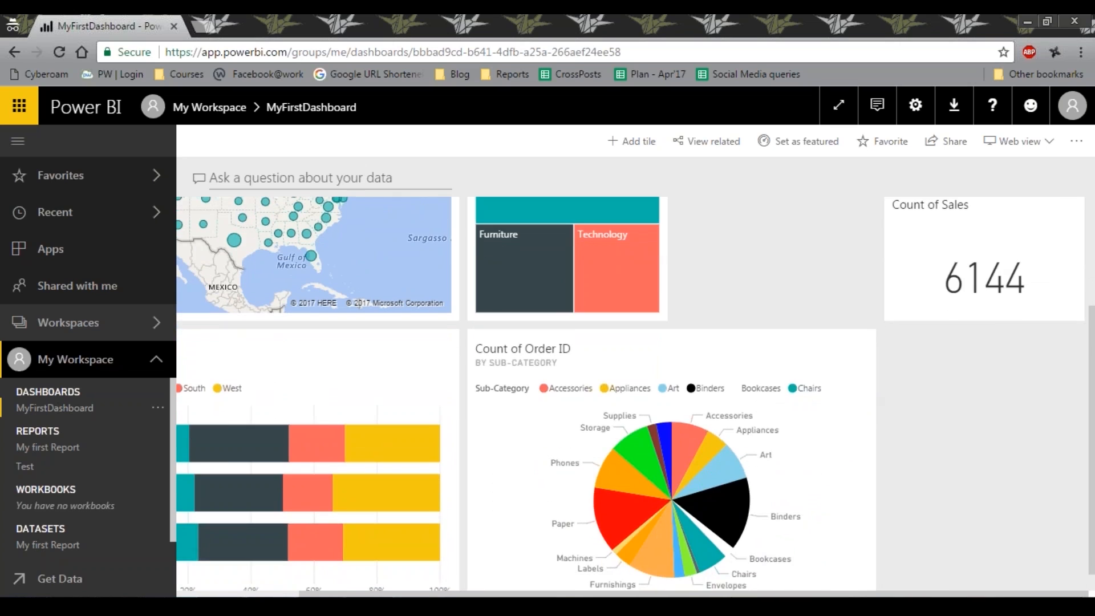
Move the Count of Sales card one column left, directly beside the Count of Category treemap
{"action": "left_click_drag", "start_coordinate": [912, 594], "coordinate": [789, 593]}
{"action": "scroll", "coordinate": [797, 508], "scroll_direction": "up", "scroll_amount": 2}
{"action": "left_click_drag", "start_coordinate": [1056, 399], "coordinate": [861, 402]}
Move the Sales card to the top row of the dashboard and widen it to span the map, treemap and Count of Sales columns
{"action": "left_click_drag", "start_coordinate": [942, 227], "coordinate": [525, 188]}
{"action": "left_click_drag", "start_coordinate": [717, 224], "coordinate": [888, 331]}
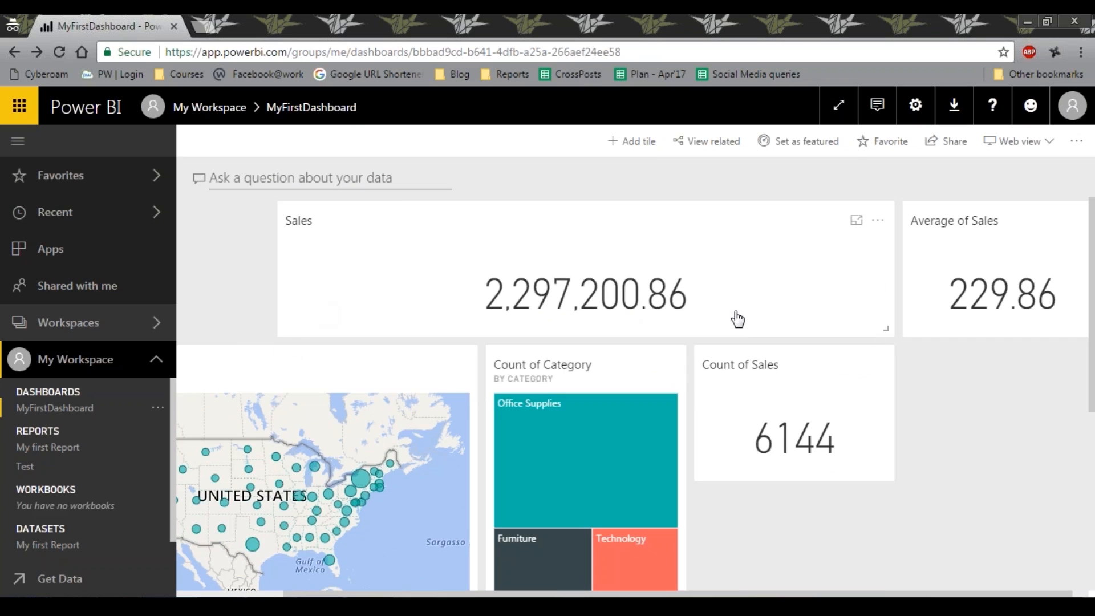
{"action": "left_click_drag", "start_coordinate": [567, 225], "coordinate": [365, 228]}
{"action": "left_click_drag", "start_coordinate": [677, 330], "coordinate": [887, 332]}
Place the Average of Sales card directly below the Count of Sales card and check the rearranged dashboard layout
{"action": "left_click_drag", "start_coordinate": [1020, 239], "coordinate": [944, 466]}
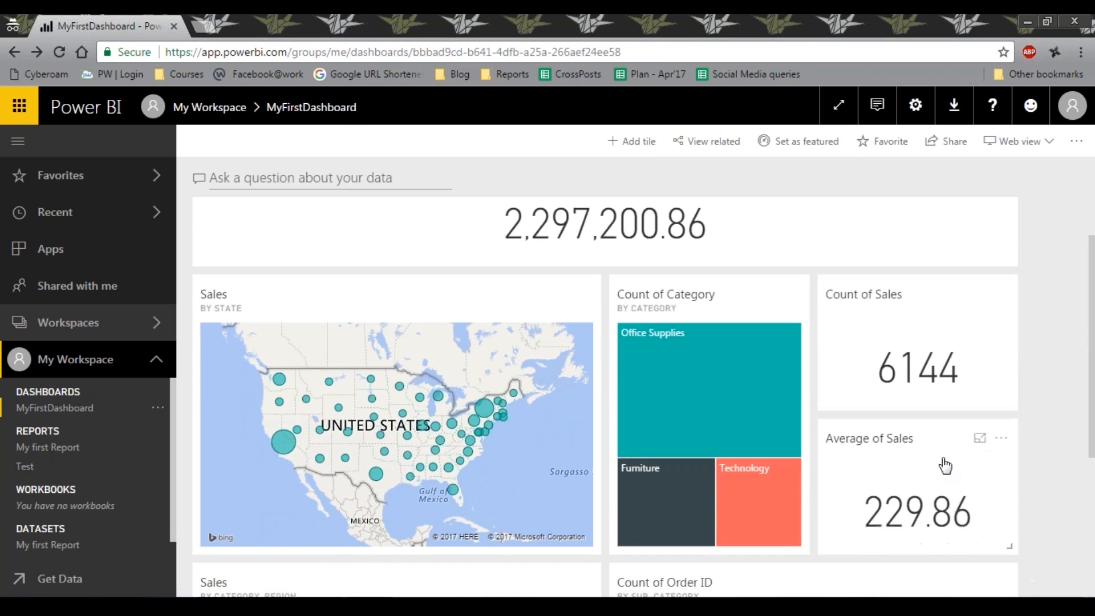
{"action": "scroll", "coordinate": [844, 368], "scroll_direction": "down", "scroll_amount": 5}
{"action": "scroll", "coordinate": [850, 368], "scroll_direction": "up", "scroll_amount": 5}
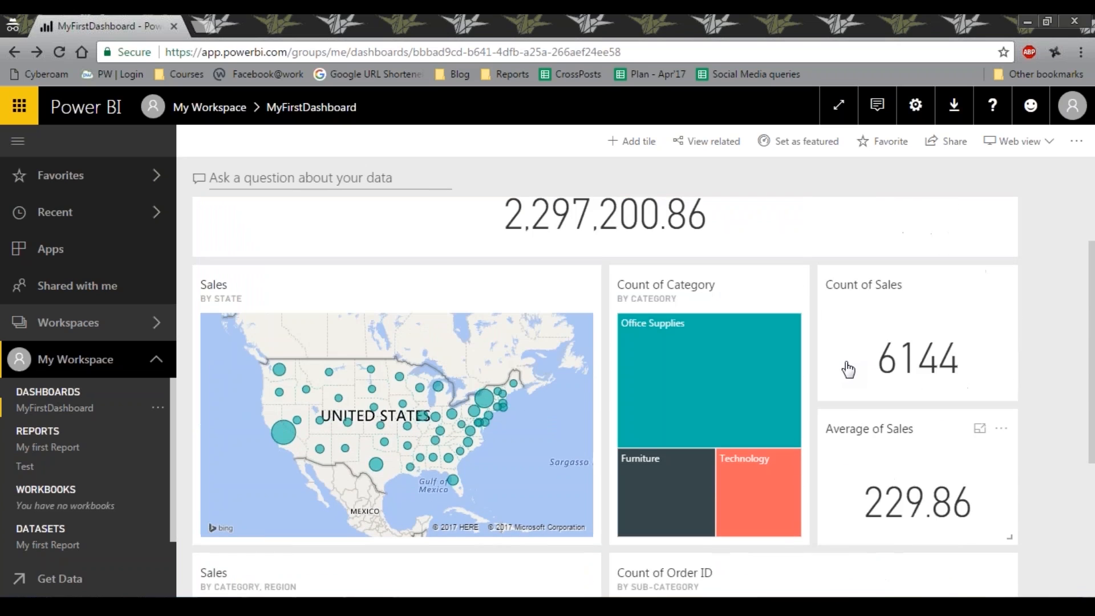
{"action": "scroll", "coordinate": [847, 369], "scroll_direction": "up", "scroll_amount": 1}
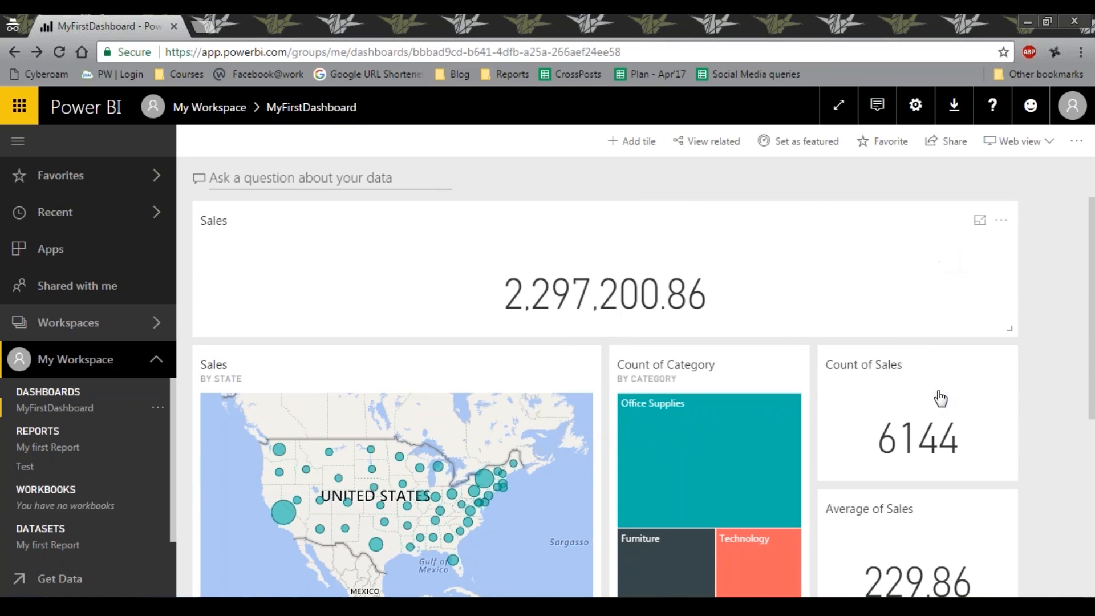
Open the Count of Order ID by Sub-Category pie chart in focus mode and get its related insights
{"action": "scroll", "coordinate": [936, 412], "scroll_direction": "down", "scroll_amount": 5}
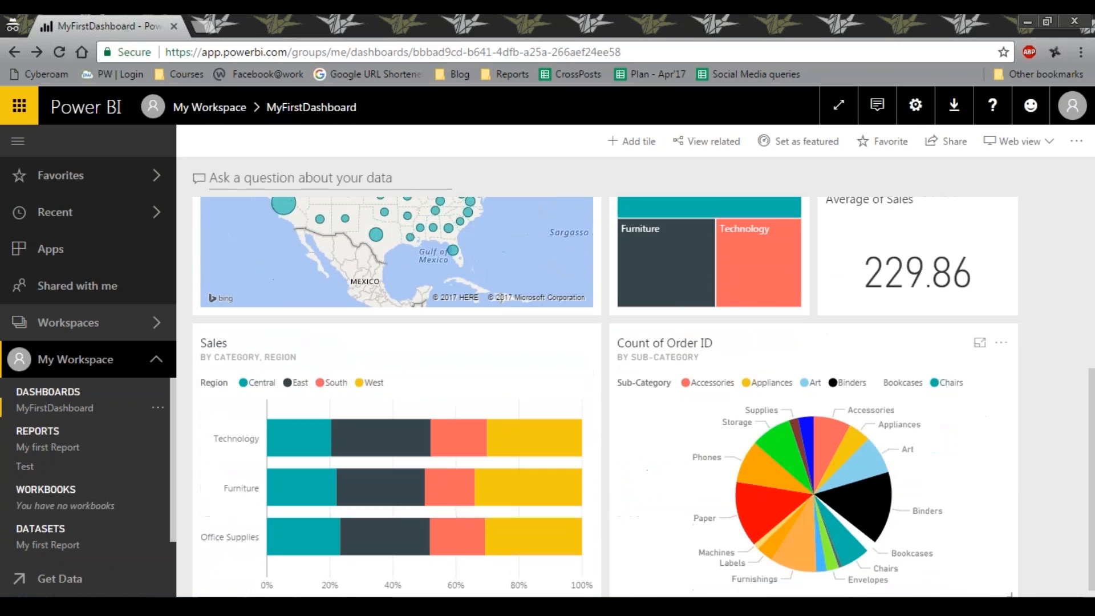
{"action": "left_click", "coordinate": [980, 334]}
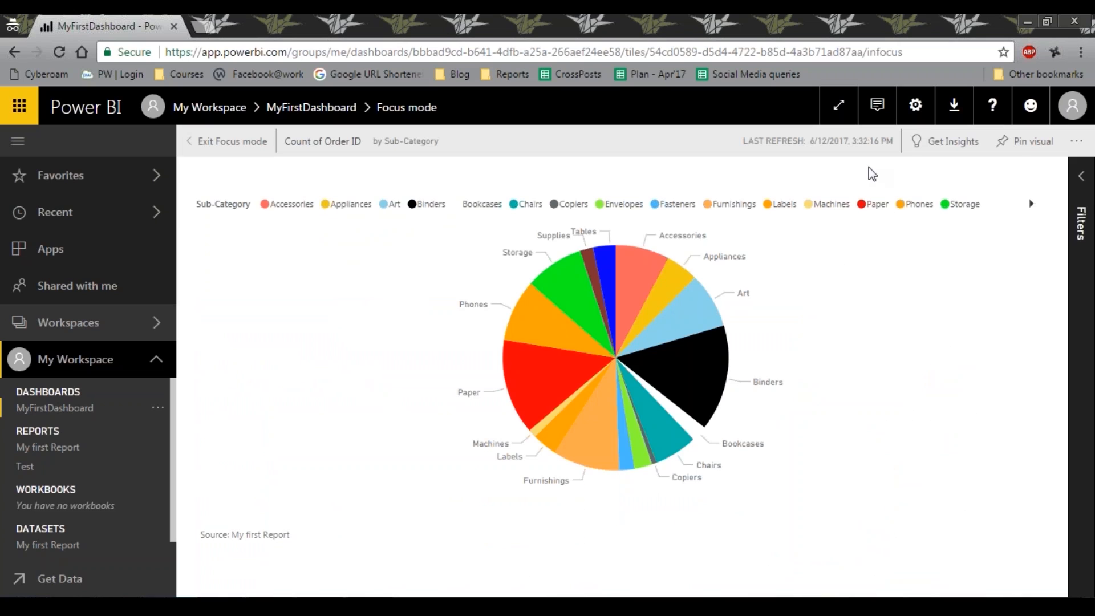
{"action": "mouse_move", "coordinate": [503, 260]}
{"action": "left_click", "coordinate": [951, 141]}
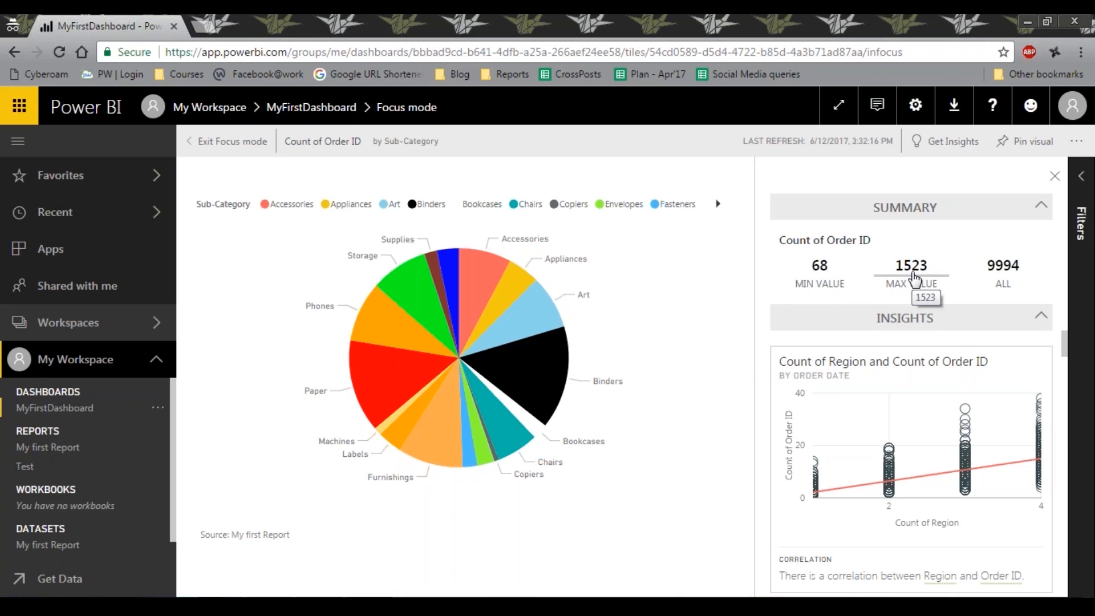
Examine the Count of Order ID insight charts and exit focus mode to return to the dashboard
{"action": "scroll", "coordinate": [881, 418], "scroll_direction": "down", "scroll_amount": 3}
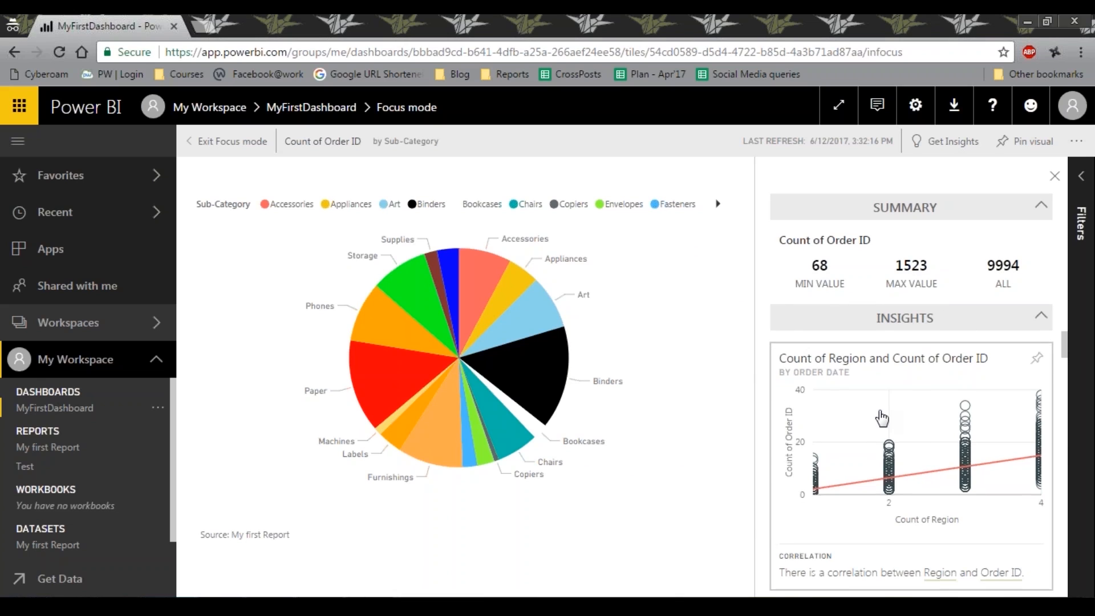
{"action": "scroll", "coordinate": [881, 418], "scroll_direction": "down", "scroll_amount": 10}
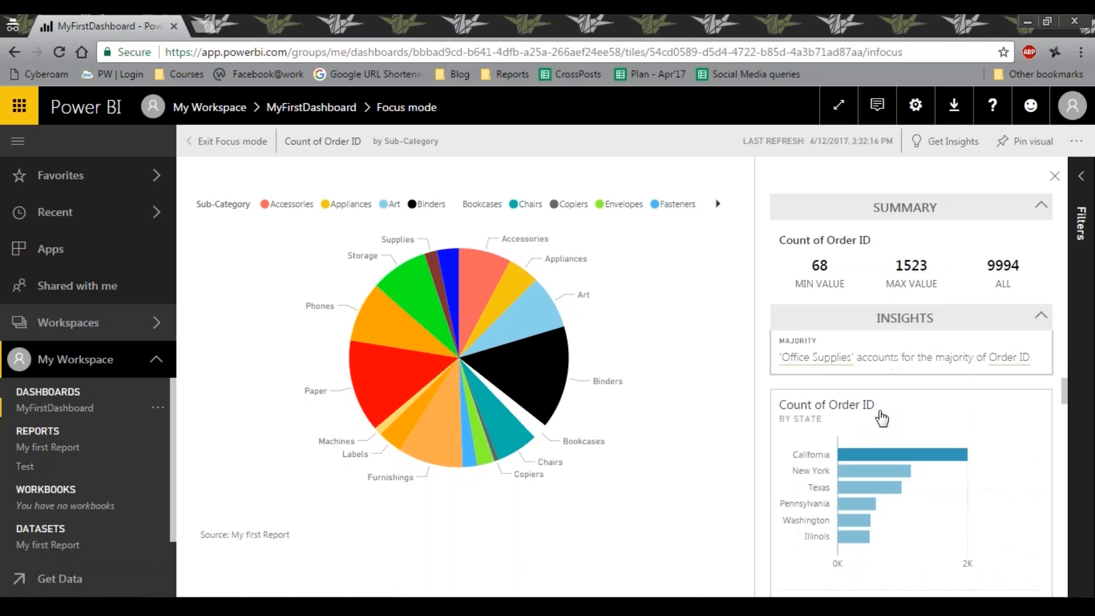
{"action": "scroll", "coordinate": [882, 418], "scroll_direction": "down", "scroll_amount": 6}
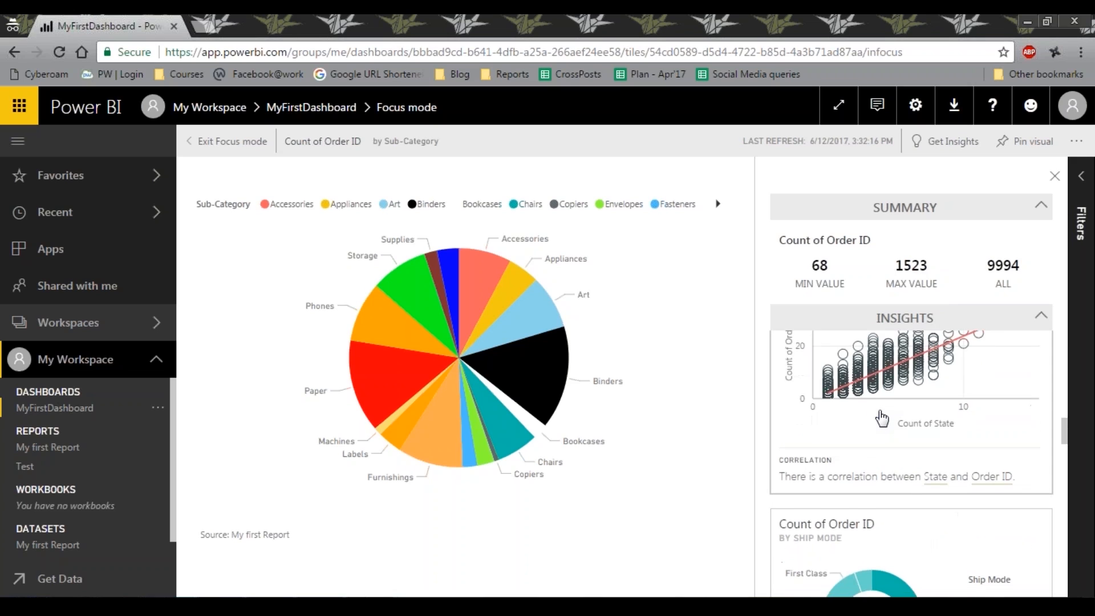
{"action": "scroll", "coordinate": [881, 418], "scroll_direction": "up", "scroll_amount": 8}
{"action": "scroll", "coordinate": [881, 418], "scroll_direction": "up", "scroll_amount": 5}
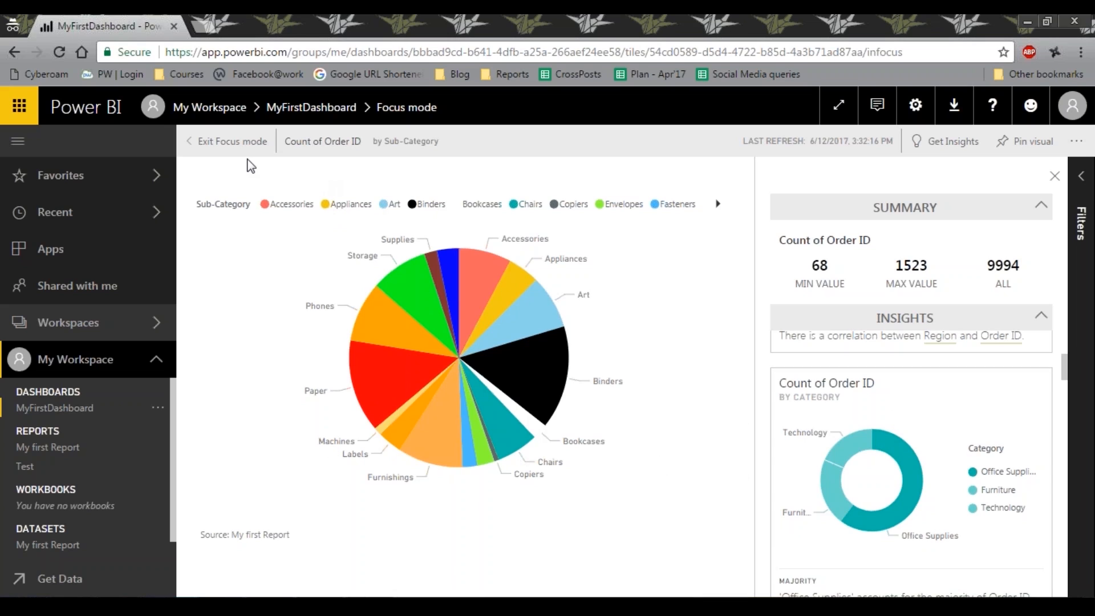
{"action": "left_click", "coordinate": [198, 151]}
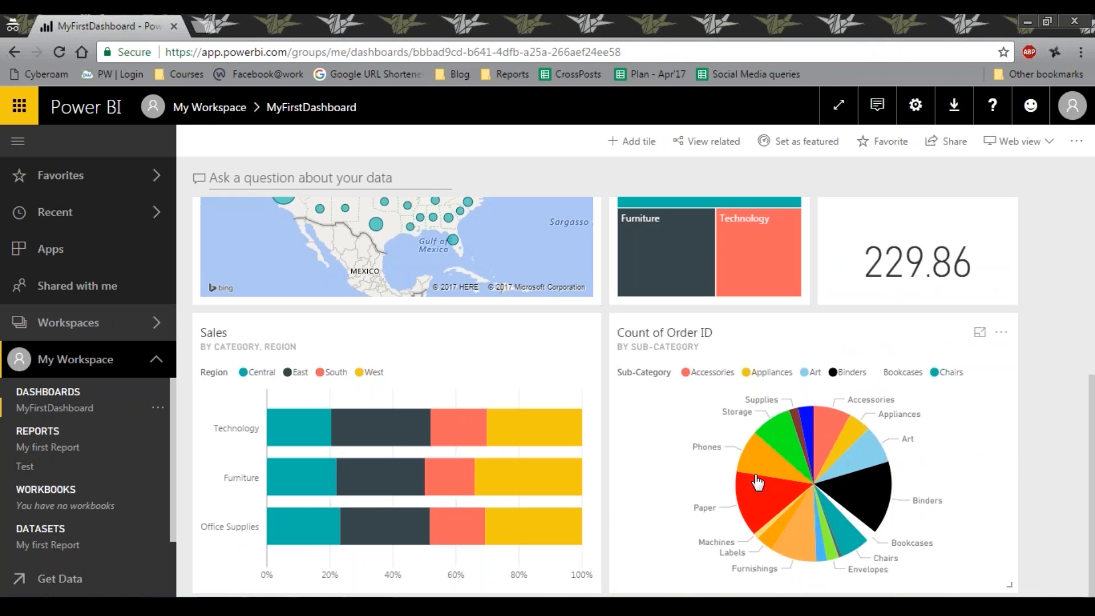
Try to share MyFirstDashboard and cancel the Power BI Pro upgrade
{"action": "scroll", "coordinate": [757, 422], "scroll_direction": "up", "scroll_amount": 5}
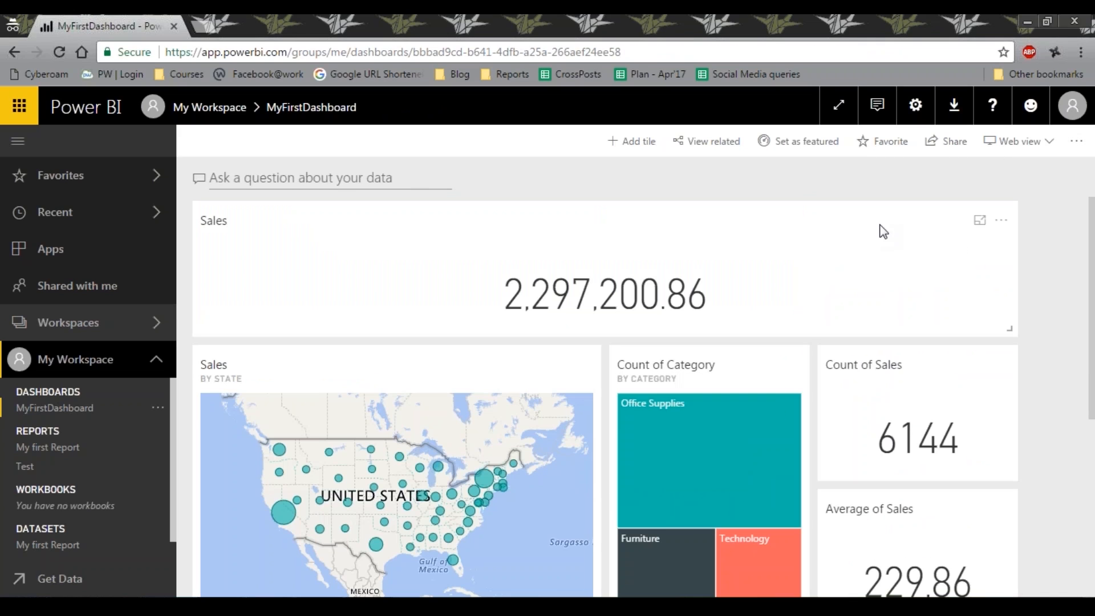
{"action": "left_click", "coordinate": [950, 147]}
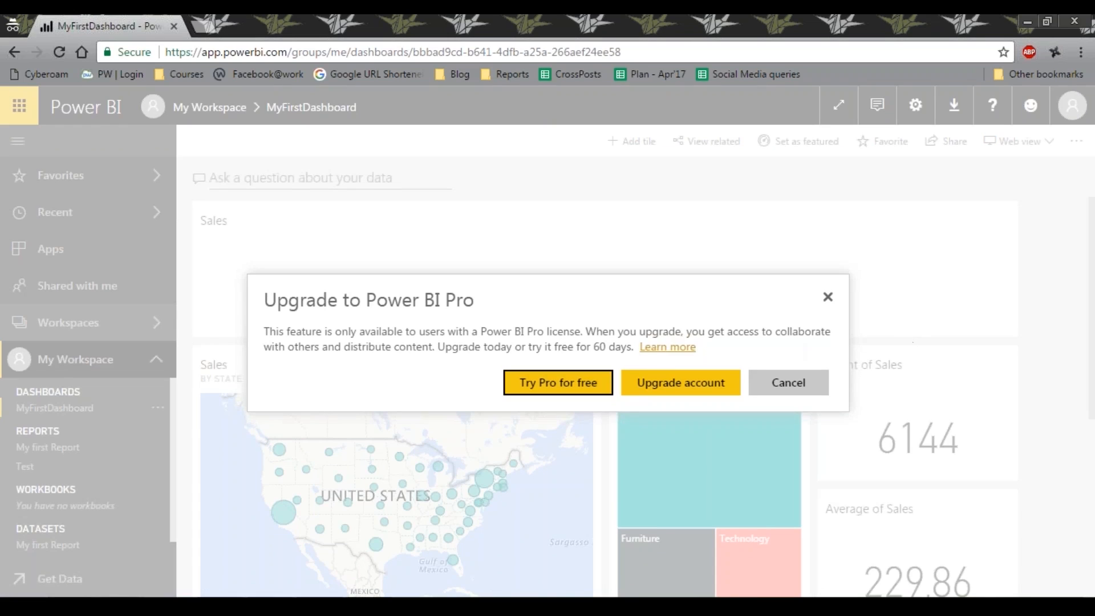
{"action": "left_click", "coordinate": [812, 393]}
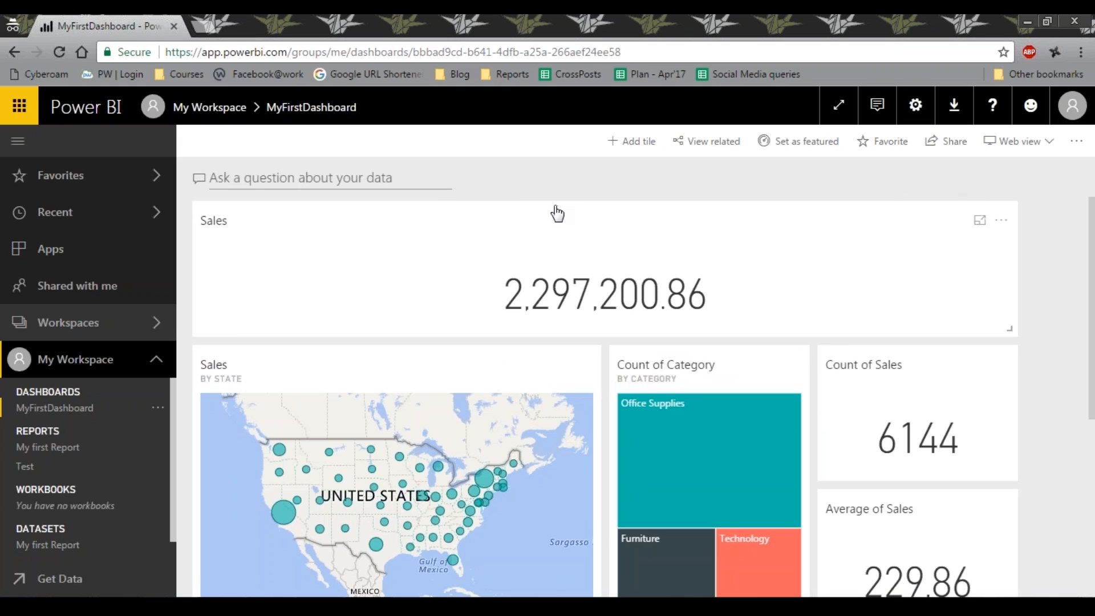
Ask the dashboard's Q&A the question "which state has most order"
{"action": "left_click", "coordinate": [335, 171]}
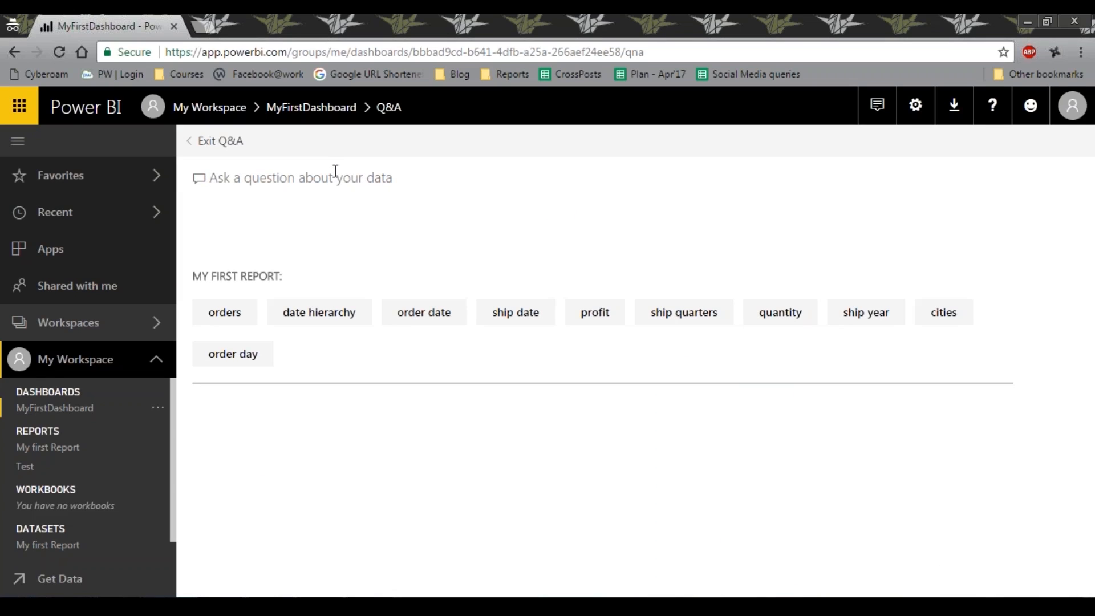
{"action": "type", "text": "which state "}
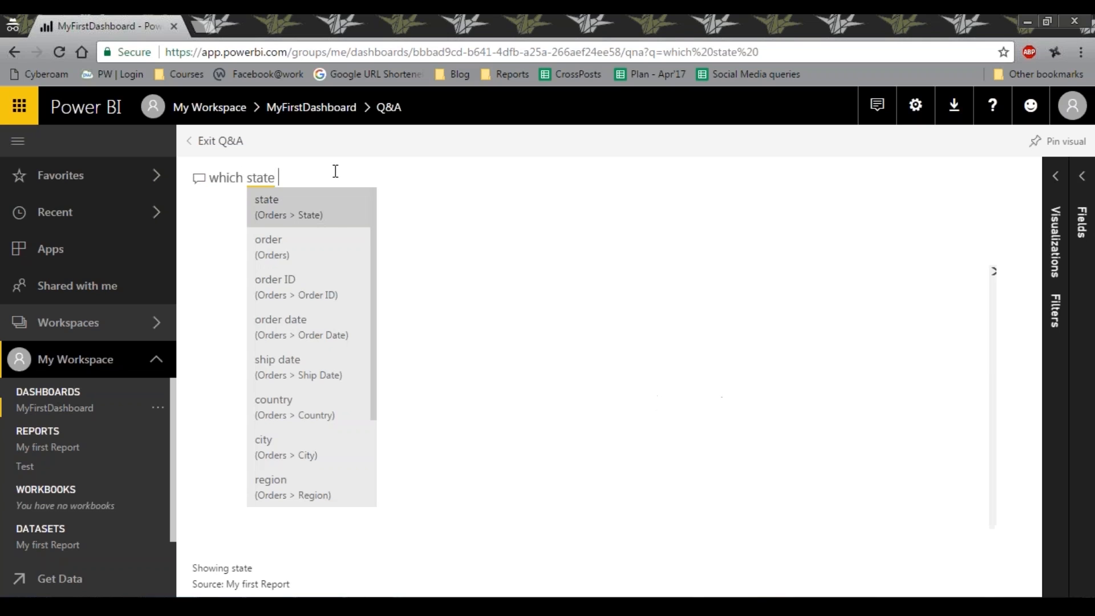
{"action": "type", "text": "has most "}
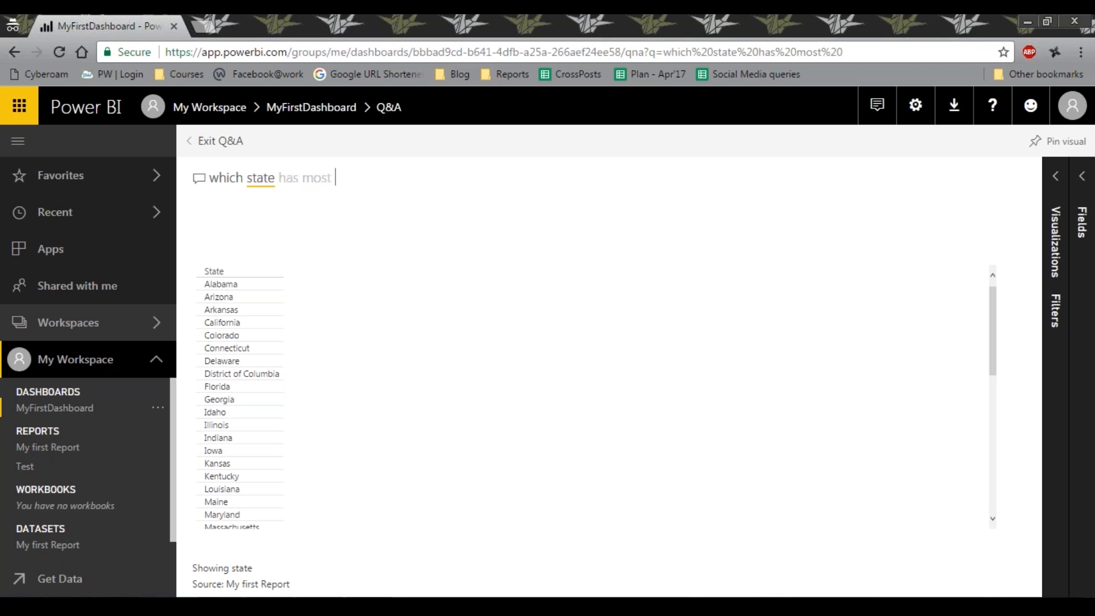
{"action": "type", "text": "order"}
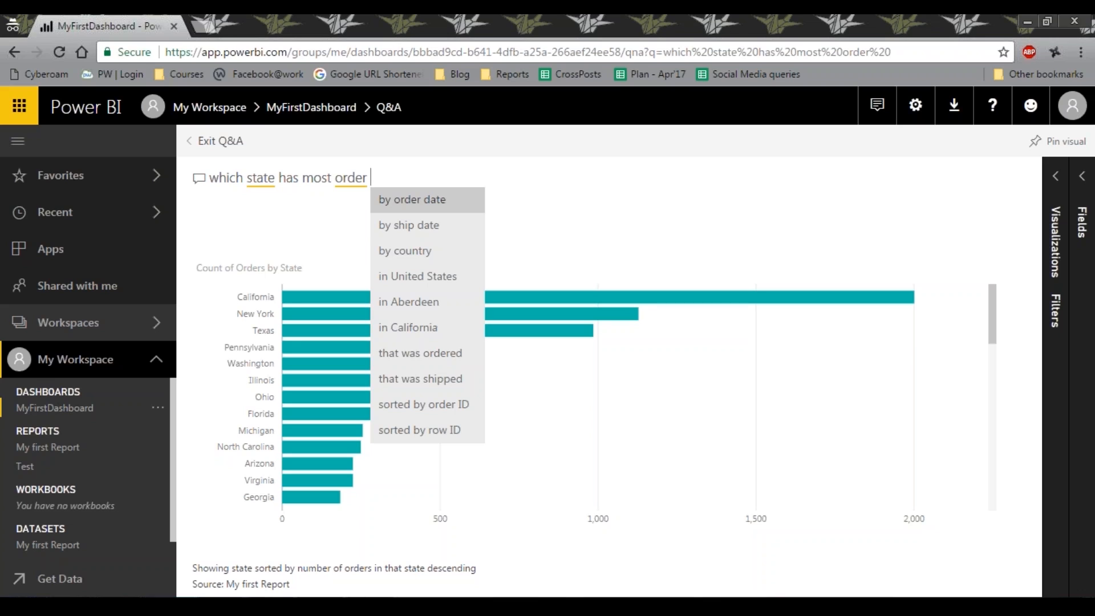
Extend the Q&A question with the suggested phrase "by country"
{"action": "key", "text": "Down"}
{"action": "key", "text": "Down"}
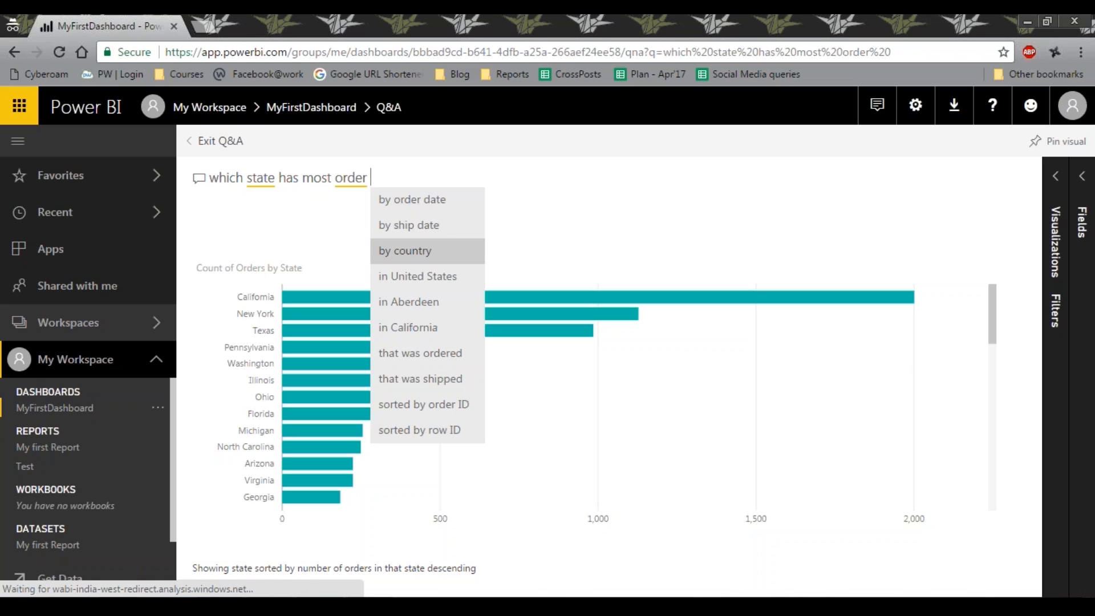
{"action": "key", "text": "Down"}
{"action": "key", "text": "Down"}
{"action": "key", "text": "Up"}
{"action": "key", "text": "Up"}
{"action": "key", "text": "Return"}
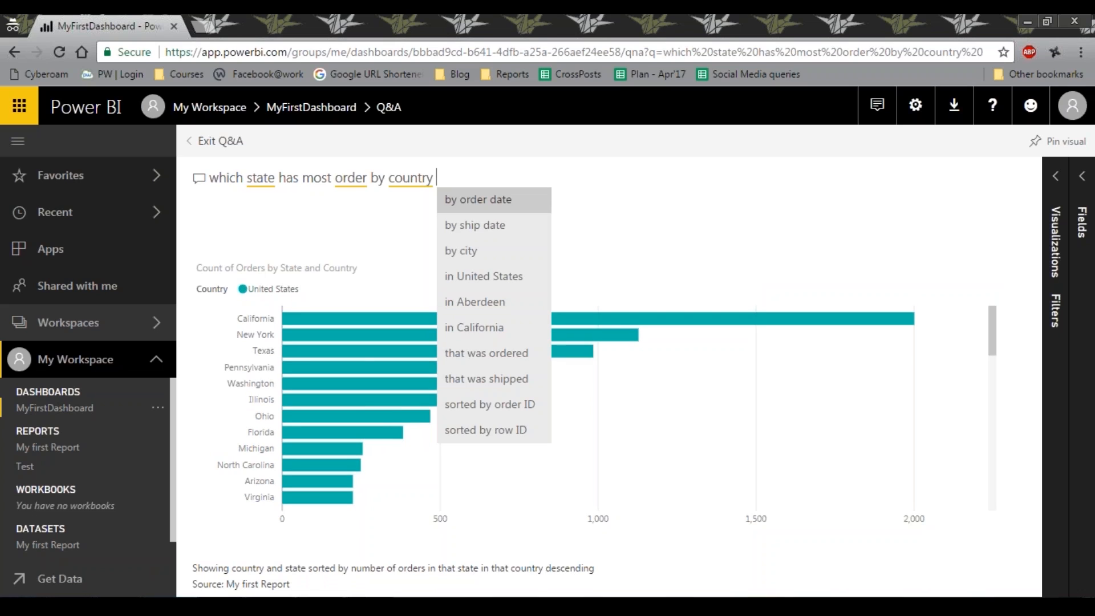
Replace "by country" with "by order date" in the question, and delete that phrase so it reads "which state has most order"
{"action": "key", "text": "BackSpace"}
{"action": "key", "text": "BackSpace"}
{"action": "key", "text": "BackSpace"}
{"action": "key", "text": "BackSpace"}
{"action": "key", "text": "BackSpace"}
{"action": "key", "text": "BackSpace"}
{"action": "key", "text": "BackSpace"}
{"action": "key", "text": "BackSpace"}
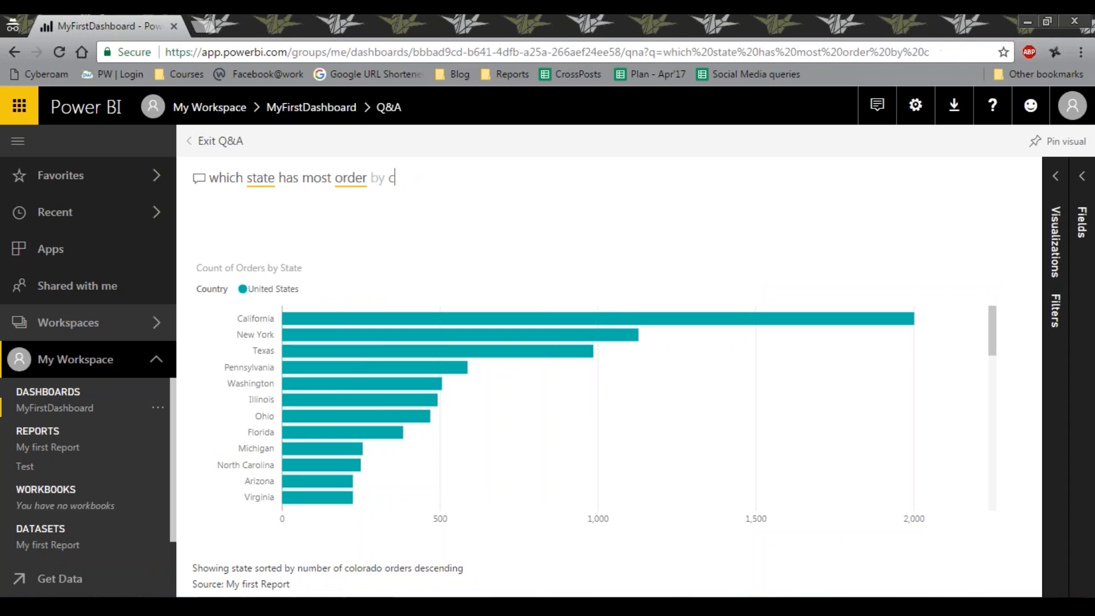
{"action": "key", "text": "Return"}
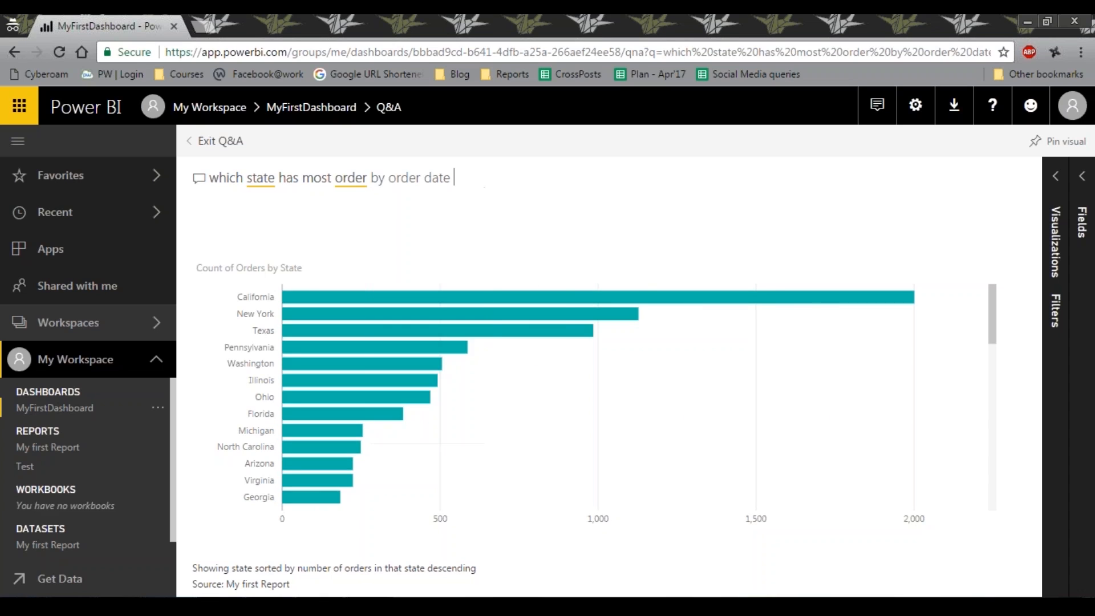
{"action": "key", "text": "BackSpace"}
{"action": "key", "text": "BackSpace"}
{"action": "key", "text": "BackSpace"}
{"action": "key", "text": "BackSpace"}
{"action": "key", "text": "BackSpace"}
{"action": "key", "text": "BackSpace"}
{"action": "key", "text": "BackSpace"}
{"action": "key", "text": "BackSpace"}
{"action": "key", "text": "BackSpace"}
{"action": "key", "text": "BackSpace"}
{"action": "key", "text": "BackSpace"}
{"action": "key", "text": "BackSpace"}
{"action": "key", "text": "BackSpace"}
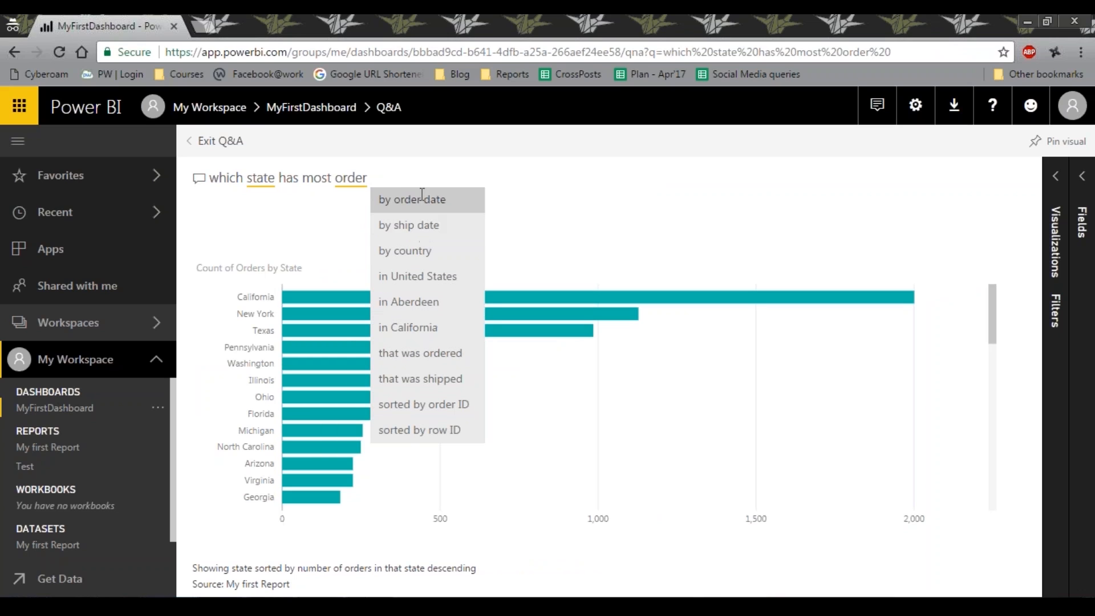
Examine the Count of Orders by State bar chart, highlighting California and New York, and exit Q&A
{"action": "left_click", "coordinate": [320, 204]}
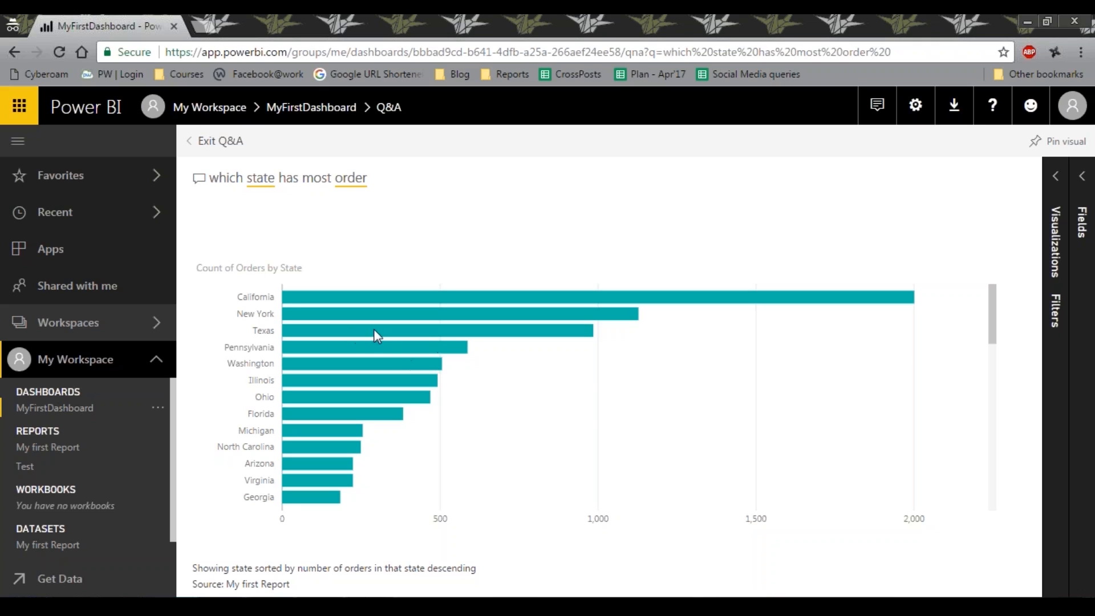
{"action": "scroll", "coordinate": [350, 342], "scroll_direction": "down", "scroll_amount": 8}
{"action": "scroll", "coordinate": [347, 356], "scroll_direction": "up", "scroll_amount": 10}
{"action": "left_click", "coordinate": [426, 296]}
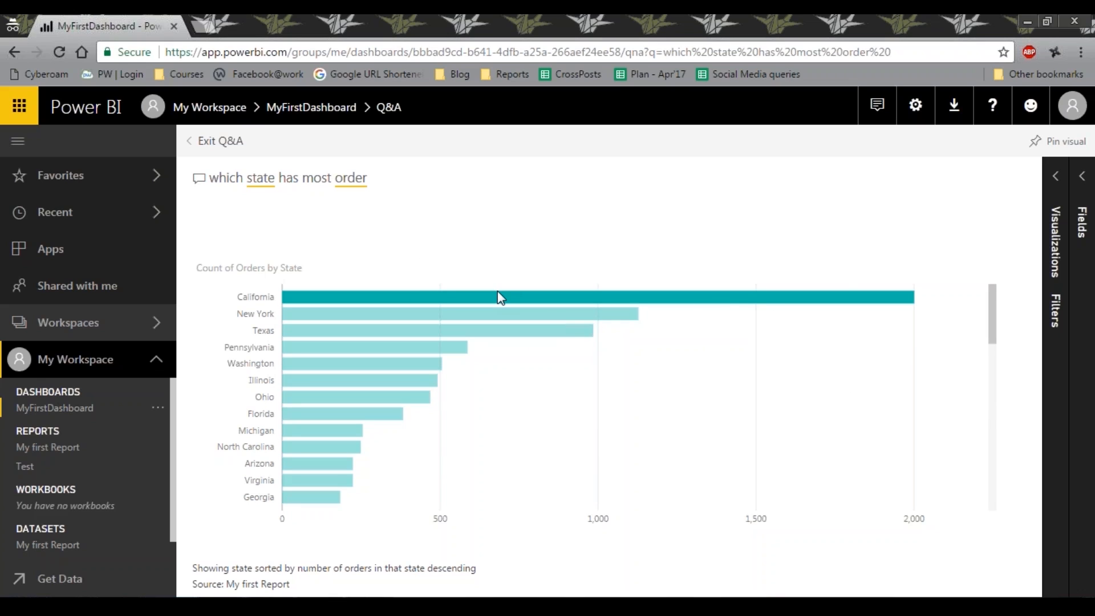
{"action": "left_click", "coordinate": [623, 312]}
{"action": "left_click", "coordinate": [635, 314]}
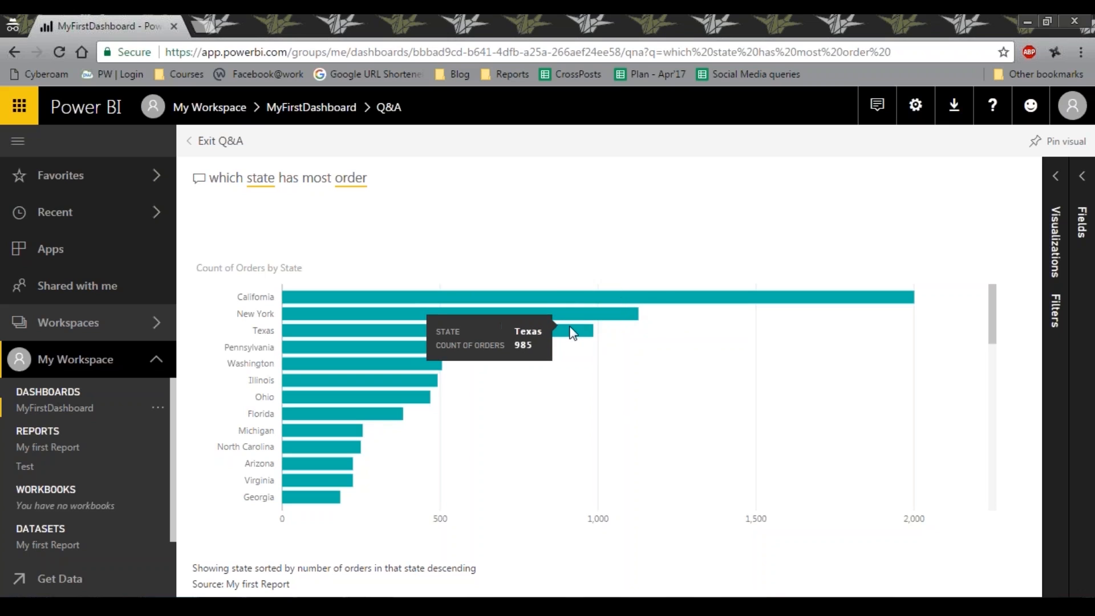
{"action": "left_click", "coordinate": [197, 140]}
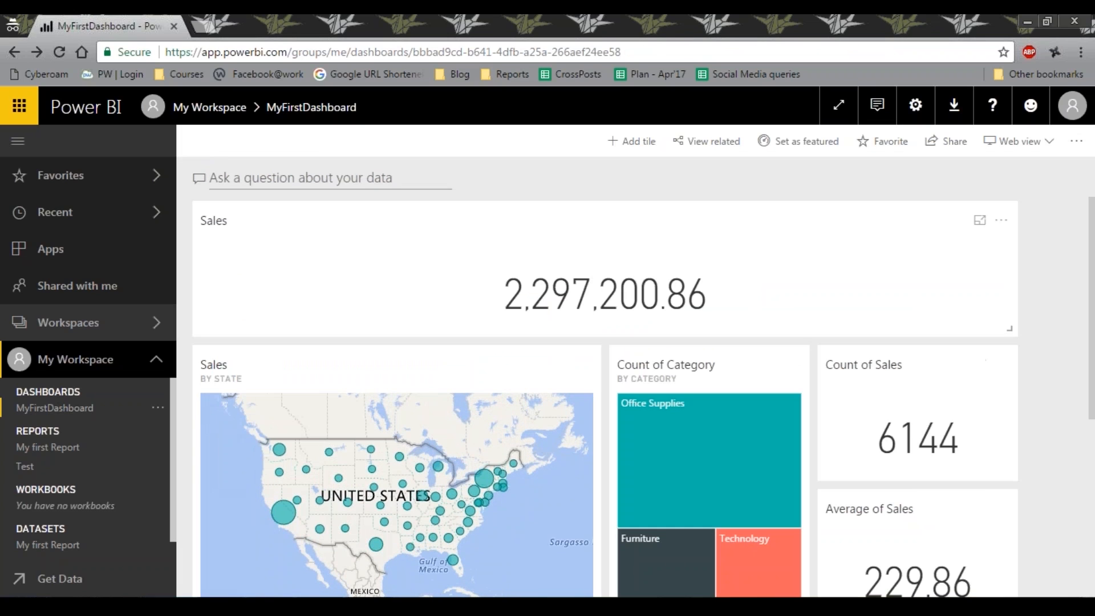
Look over the finished dashboard and switch to My first Report in Power BI Desktop to compare its visuals
{"action": "scroll", "coordinate": [380, 236], "scroll_direction": "down", "scroll_amount": 1}
{"action": "scroll", "coordinate": [380, 237], "scroll_direction": "up", "scroll_amount": 1}
{"action": "left_click", "coordinate": [365, 605]}
{"action": "mouse_move", "coordinate": [606, 305]}
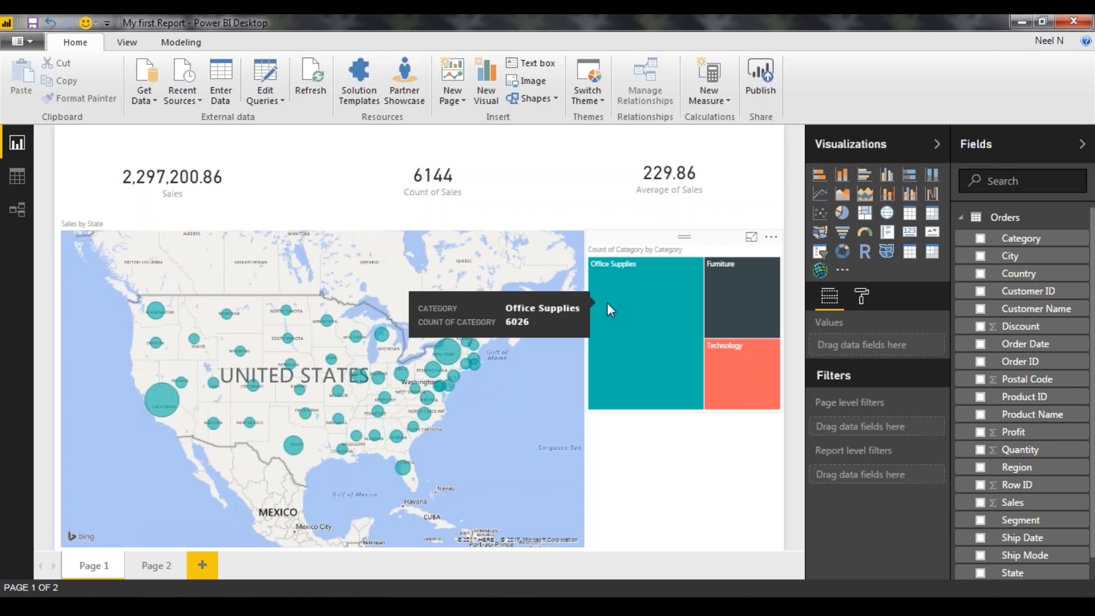
Check MyFirstDashboard in the browser once more, and inspect the Ship Mode and Order Date columns of the Orders data in Power BI Desktop
{"action": "left_click", "coordinate": [320, 605]}
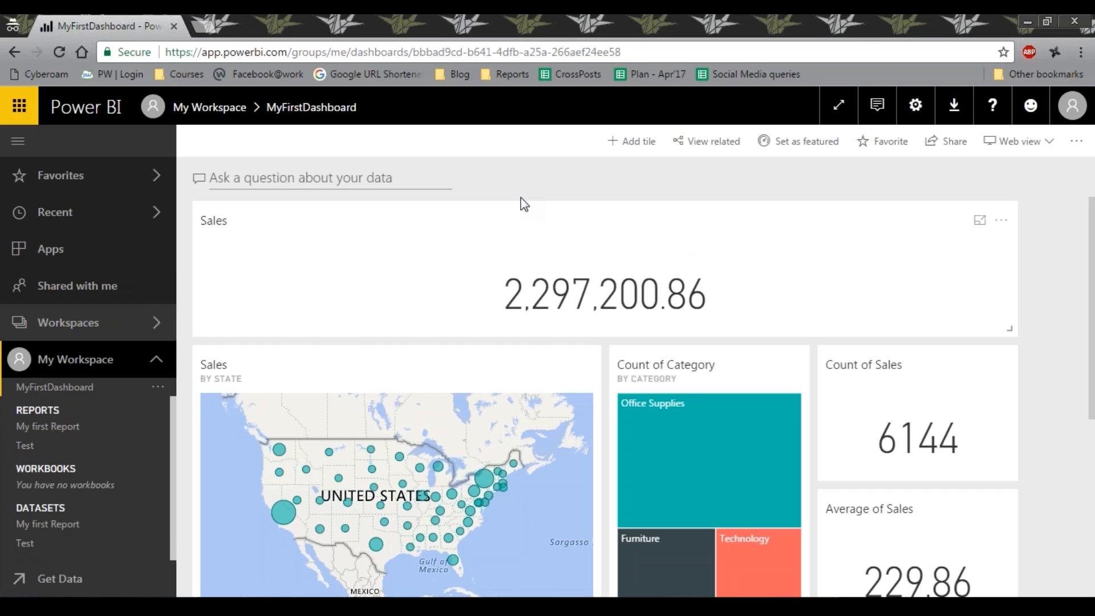
{"action": "key", "text": "alt+Tab"}
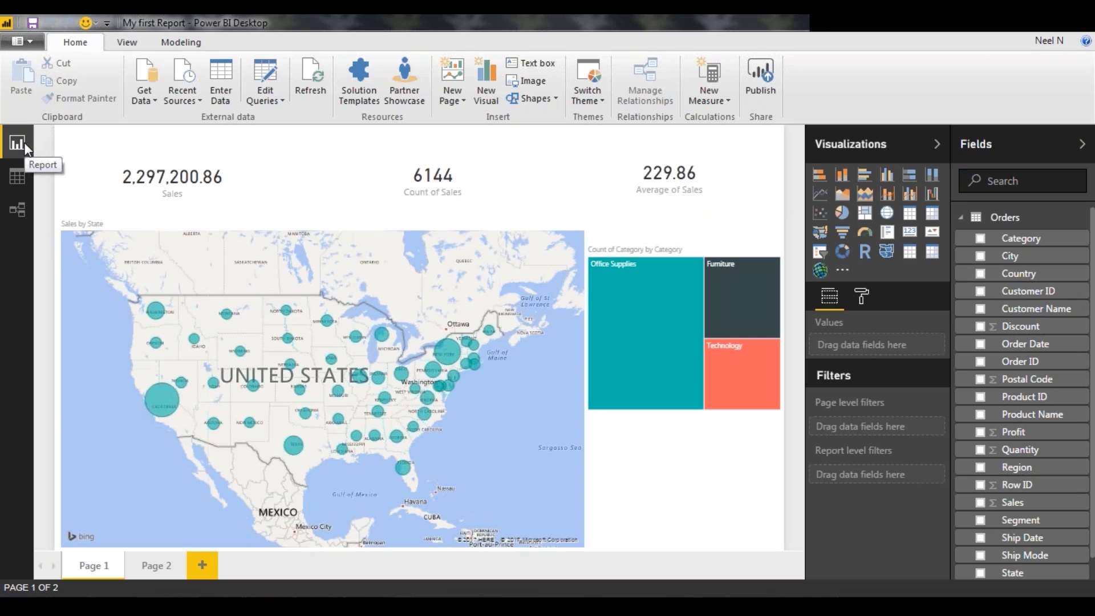
{"action": "left_click", "coordinate": [17, 177]}
{"action": "left_click", "coordinate": [471, 261]}
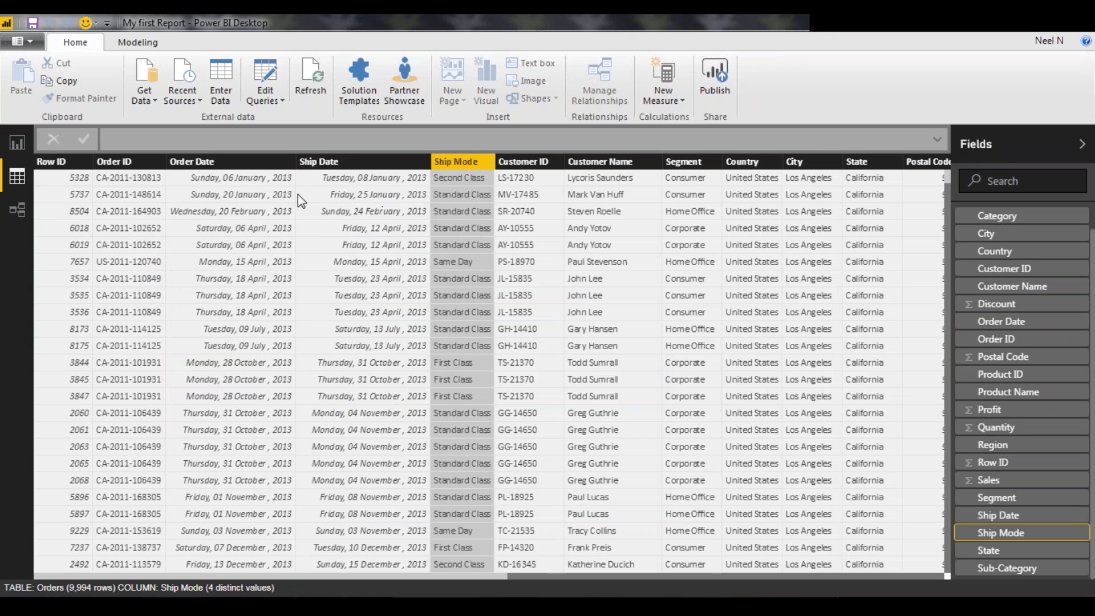
{"action": "left_click", "coordinate": [211, 194]}
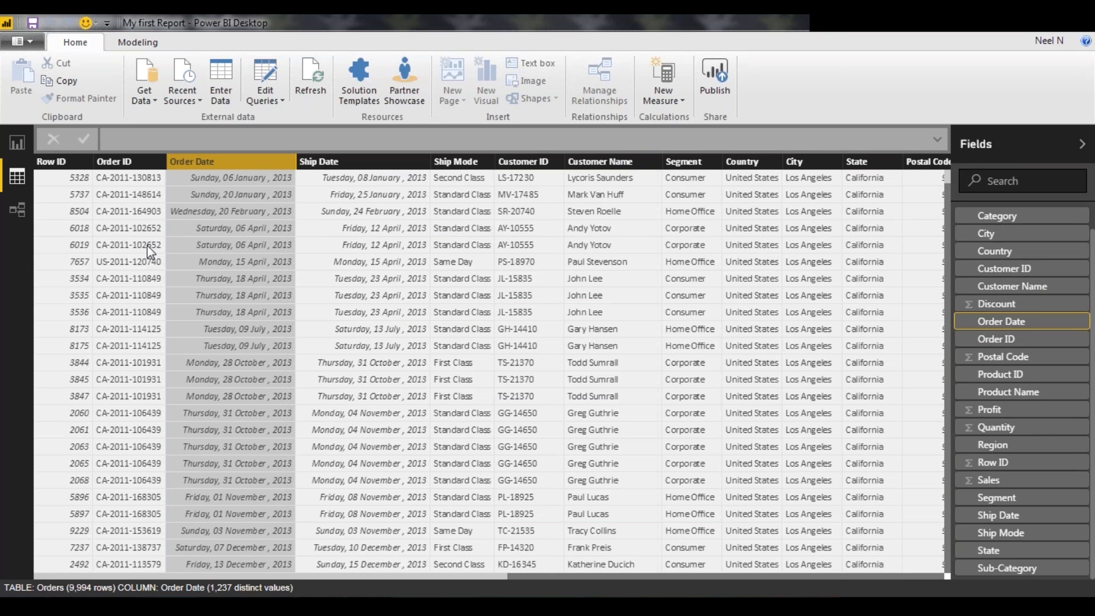
Open the Orders query in the Query Editor, look over its Home, Transform, Add Column and View tools, and return to the report file
{"action": "left_click", "coordinate": [265, 80]}
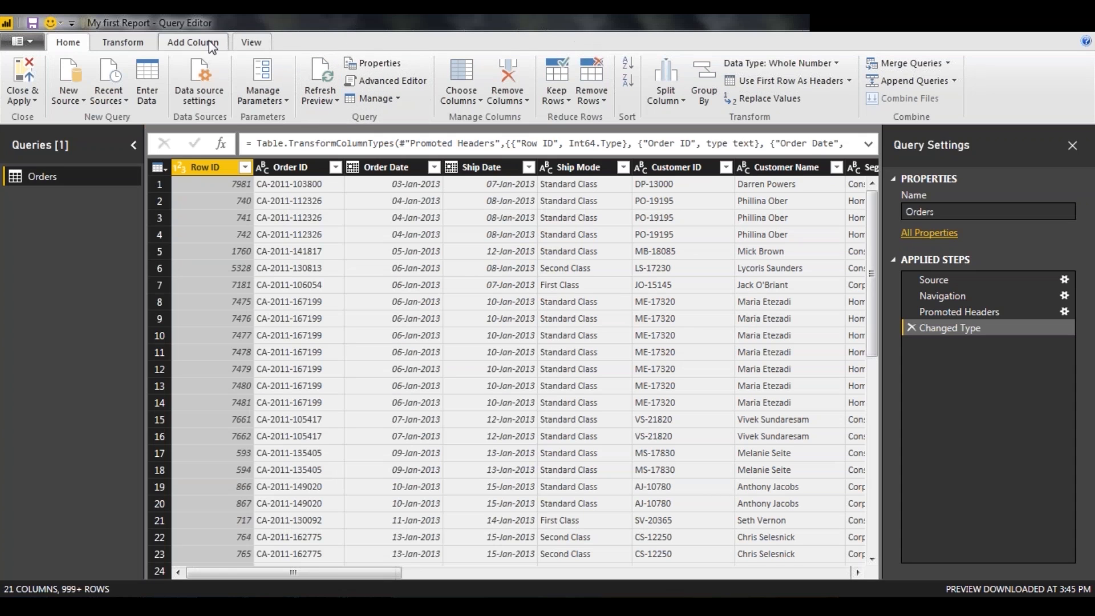
{"action": "left_click", "coordinate": [122, 42]}
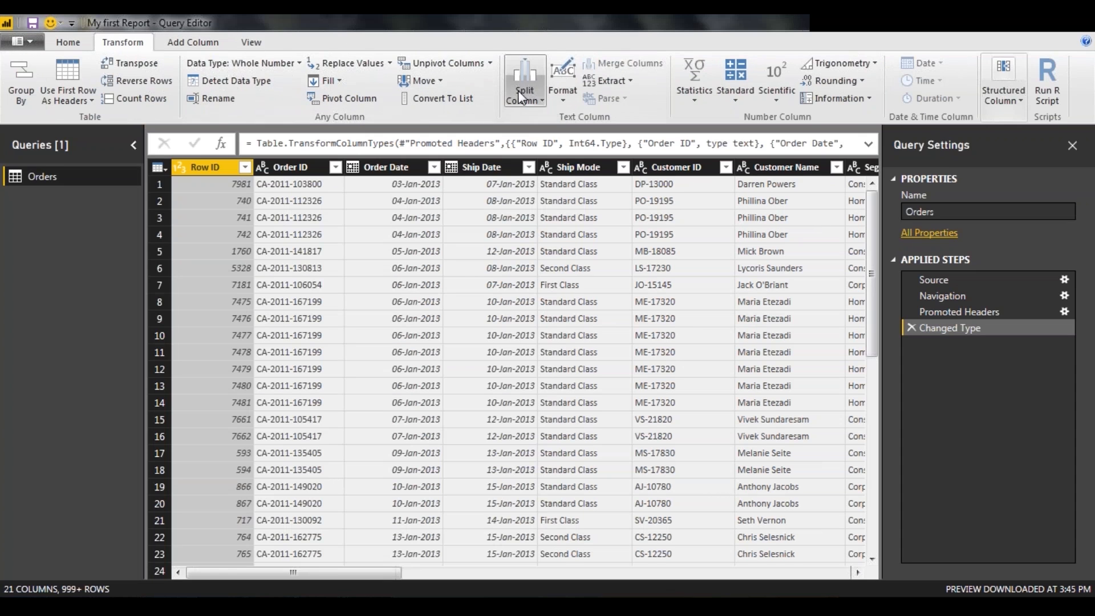
{"action": "left_click", "coordinate": [193, 35]}
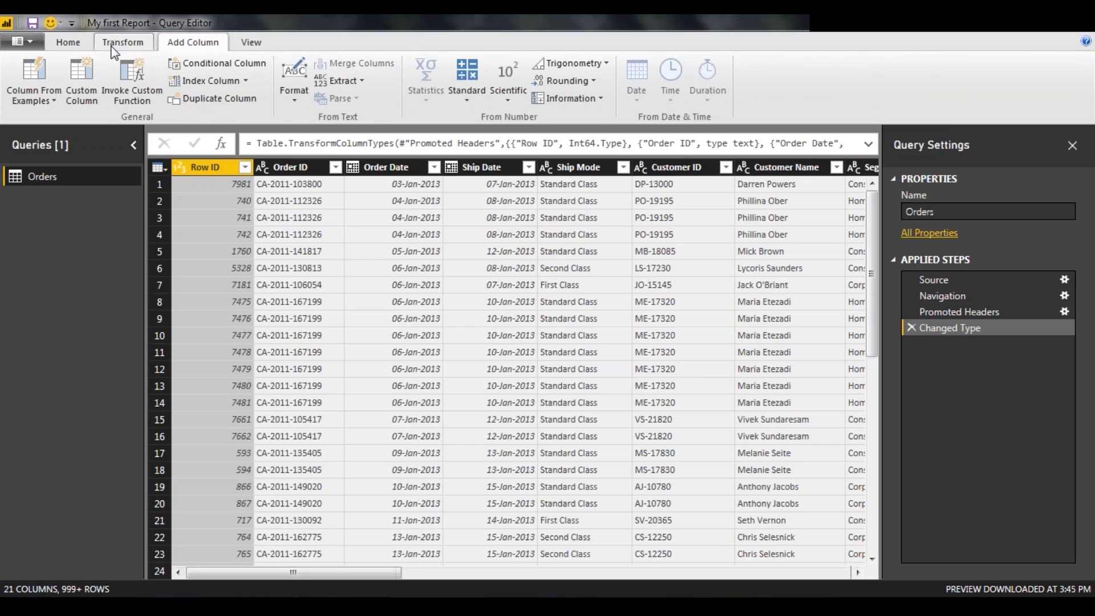
{"action": "left_click", "coordinate": [76, 47]}
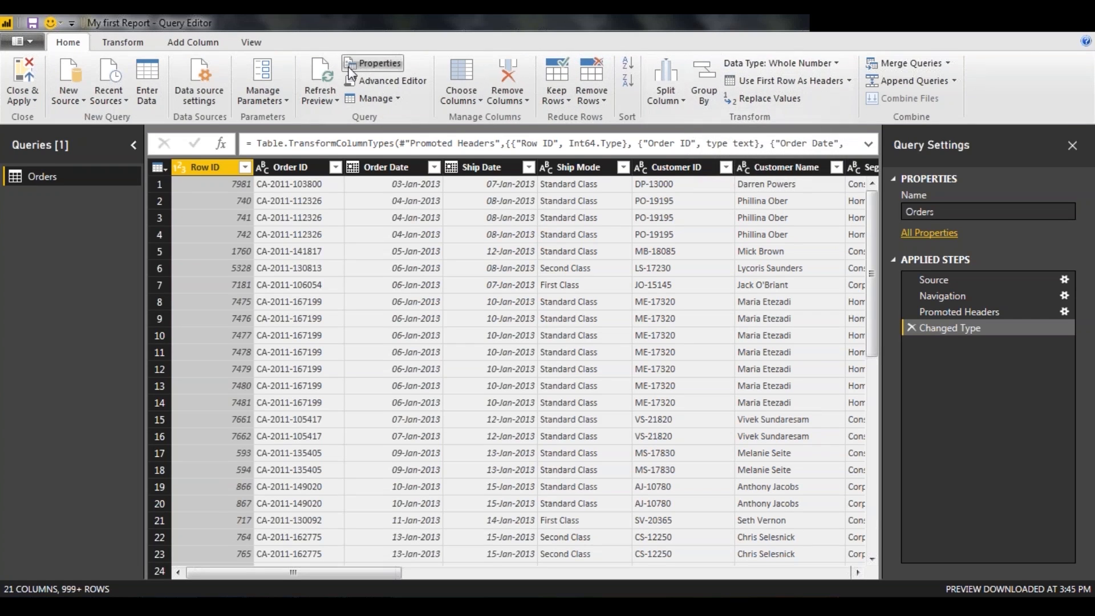
{"action": "left_click", "coordinate": [251, 41]}
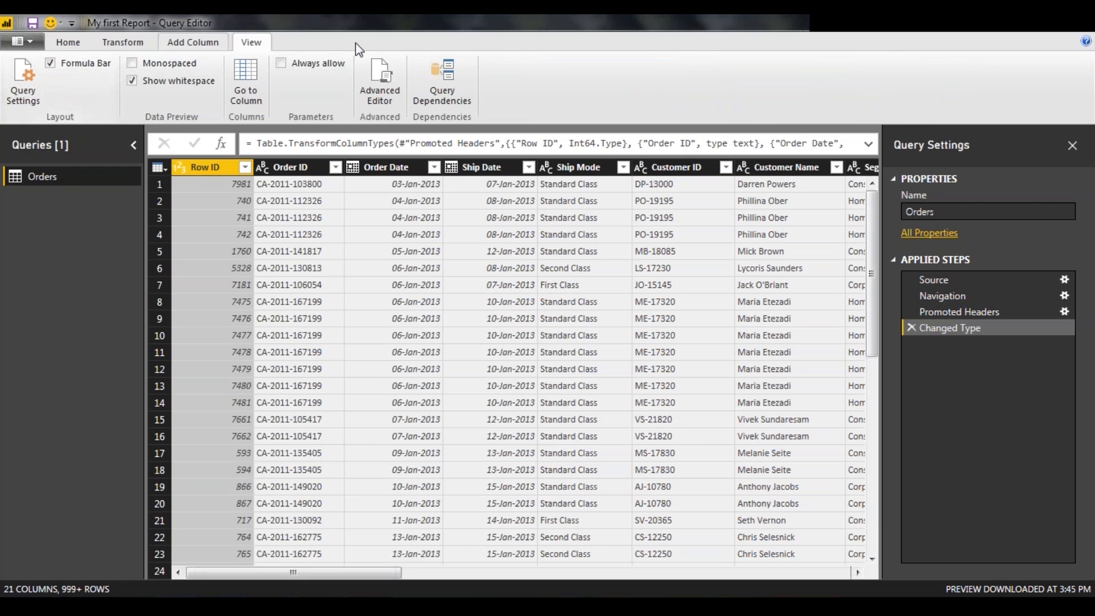
{"action": "right_click", "coordinate": [594, 31]}
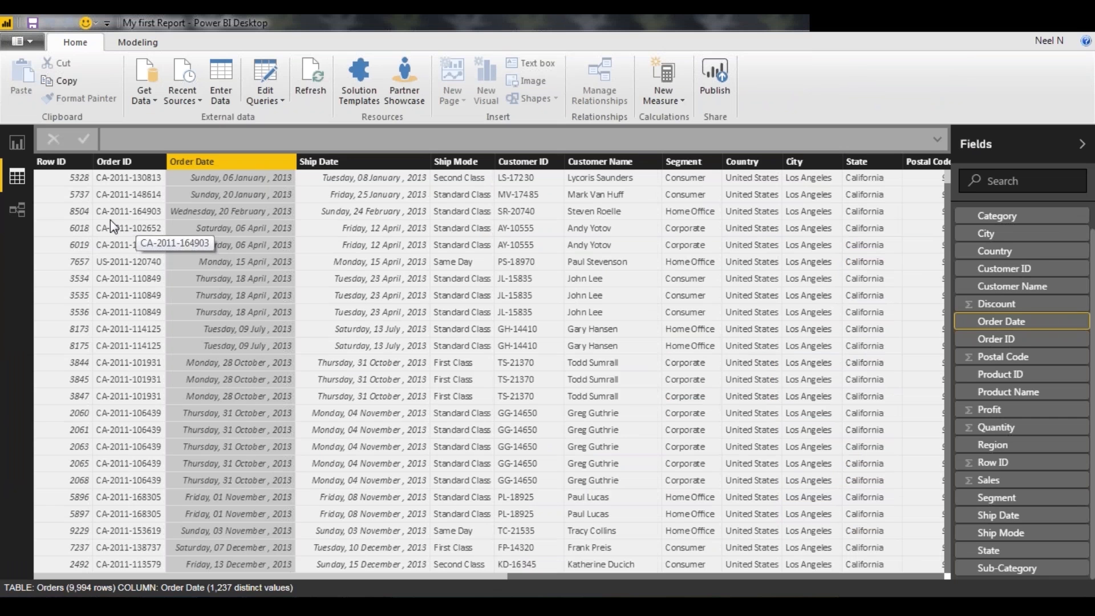
Show the model's relationships and load the Customer CSV file as a second table beside Orders
{"action": "left_click", "coordinate": [18, 210]}
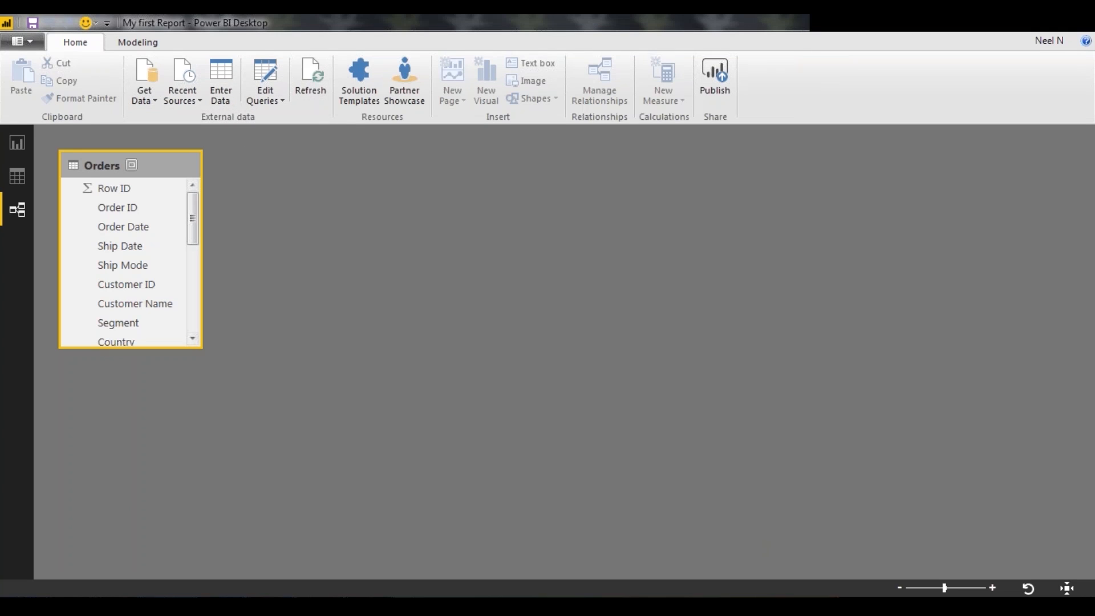
{"action": "left_click", "coordinate": [146, 77]}
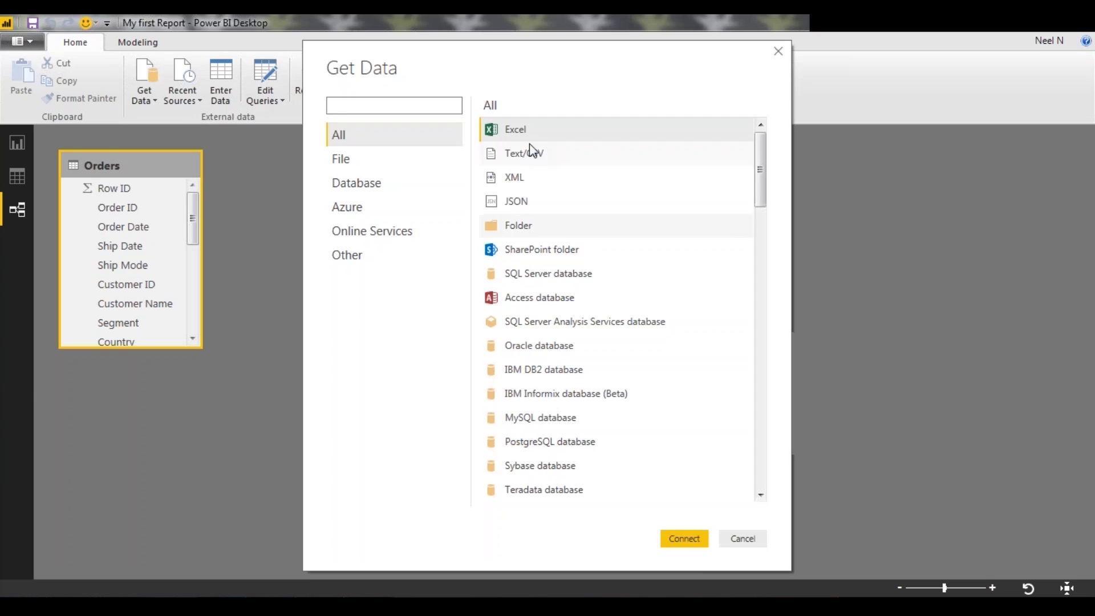
{"action": "double_click", "coordinate": [521, 153]}
{"action": "left_click", "coordinate": [392, 163]}
{"action": "double_click", "coordinate": [392, 163]}
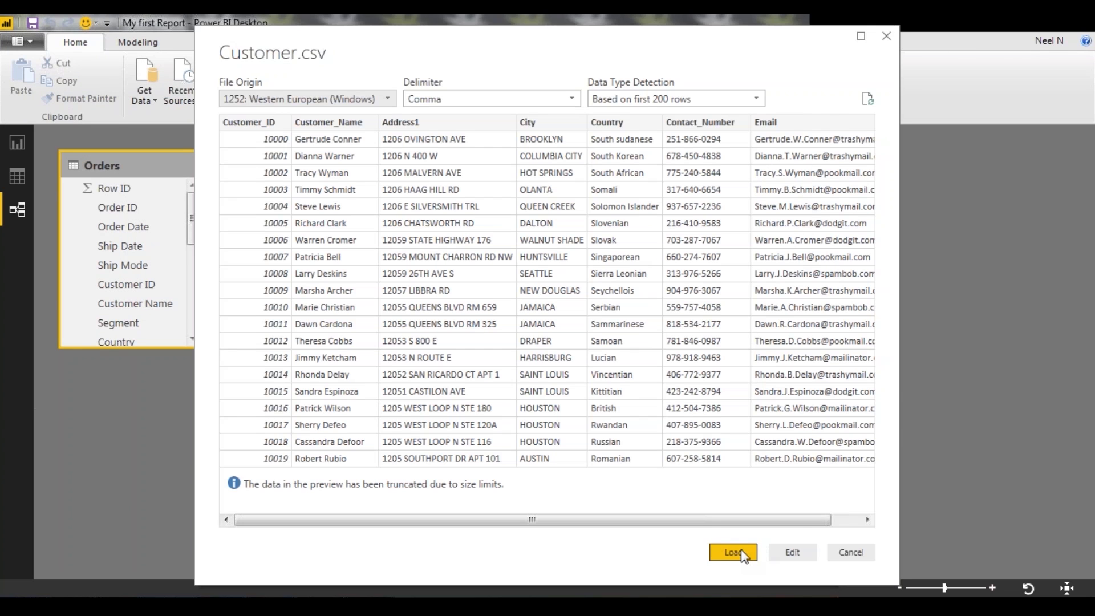
{"action": "left_click", "coordinate": [741, 549]}
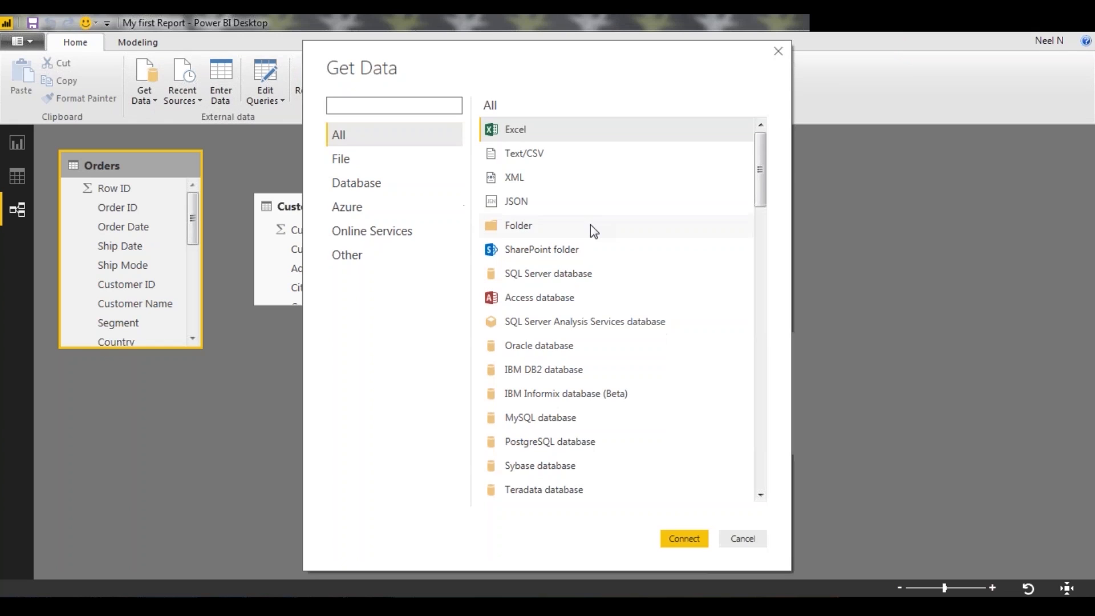
Import Transactions.csv as a Text/CSV source with the comma delimiter and load it into the model
{"action": "left_click", "coordinate": [549, 153]}
{"action": "left_click", "coordinate": [691, 535]}
{"action": "left_click", "coordinate": [487, 245]}
{"action": "left_click", "coordinate": [422, 371]}
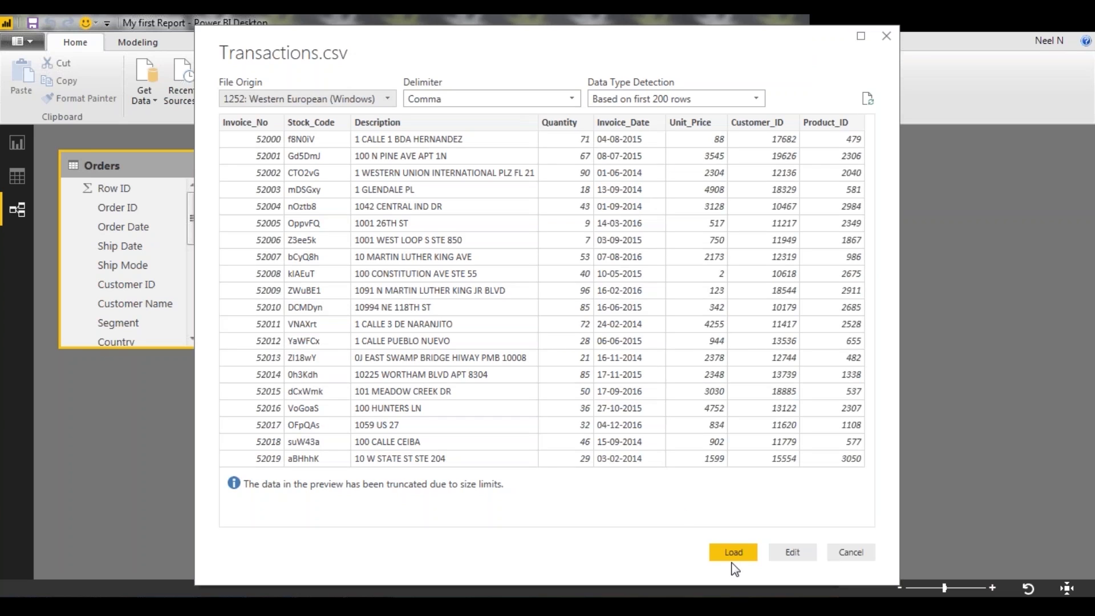
{"action": "left_click", "coordinate": [733, 553]}
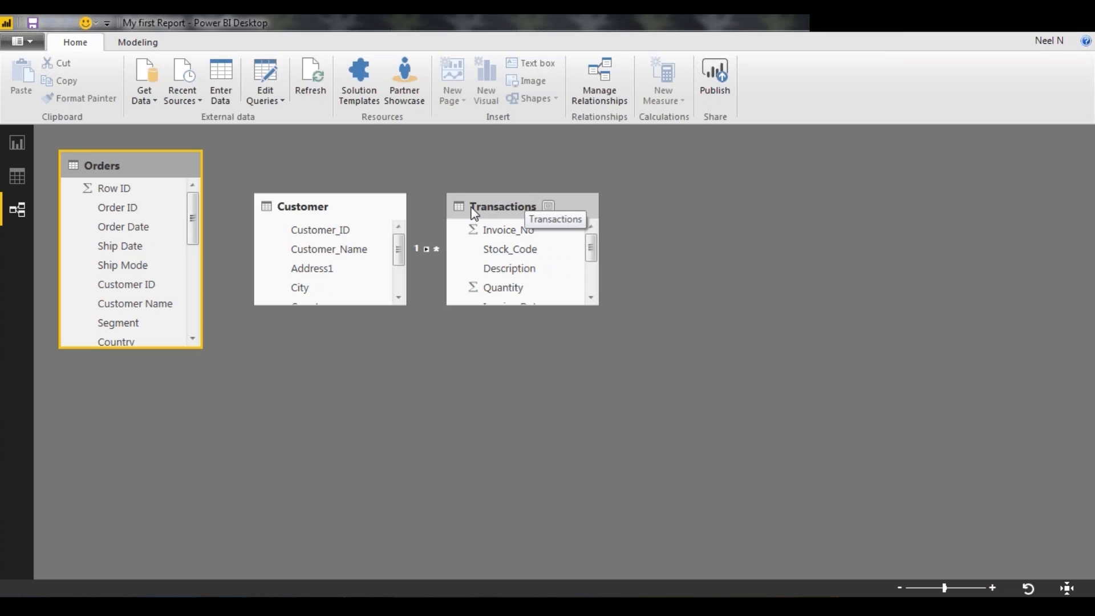
Space out the Transactions and Customer tables in the relationship diagram, and review the Customer_ID relationship between them
{"action": "left_click_drag", "start_coordinate": [473, 213], "coordinate": [590, 214]}
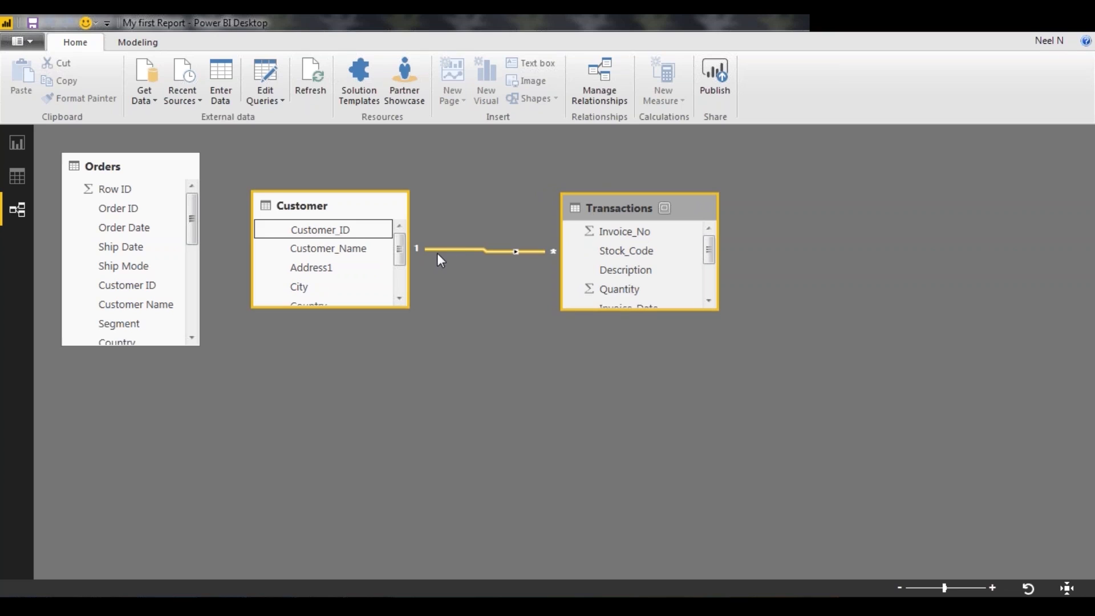
{"action": "scroll", "coordinate": [685, 229], "scroll_direction": "down", "scroll_amount": 2}
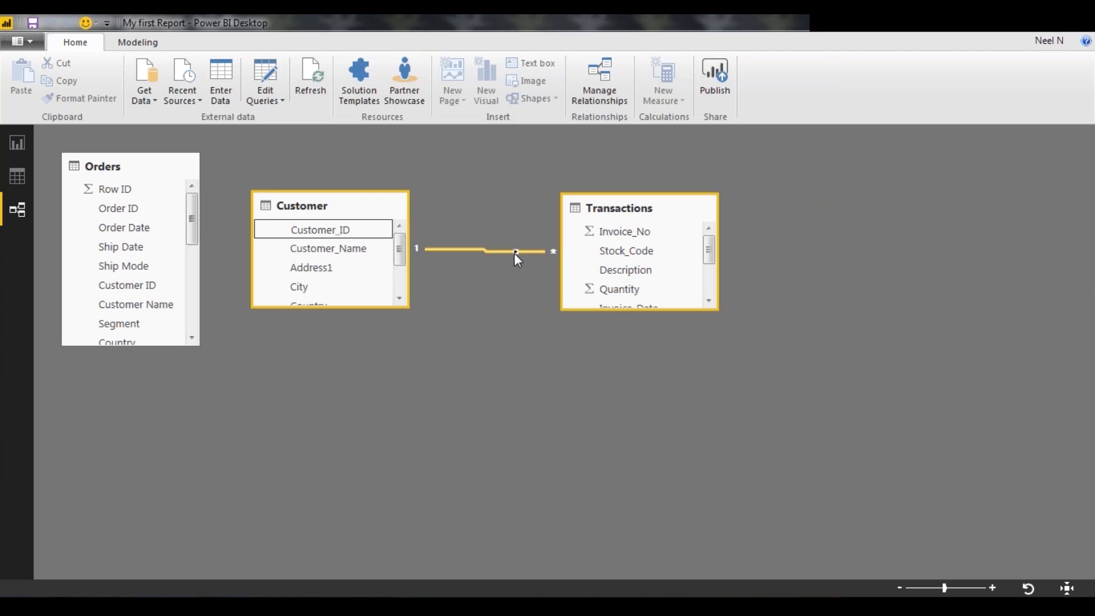
{"action": "double_click", "coordinate": [514, 252]}
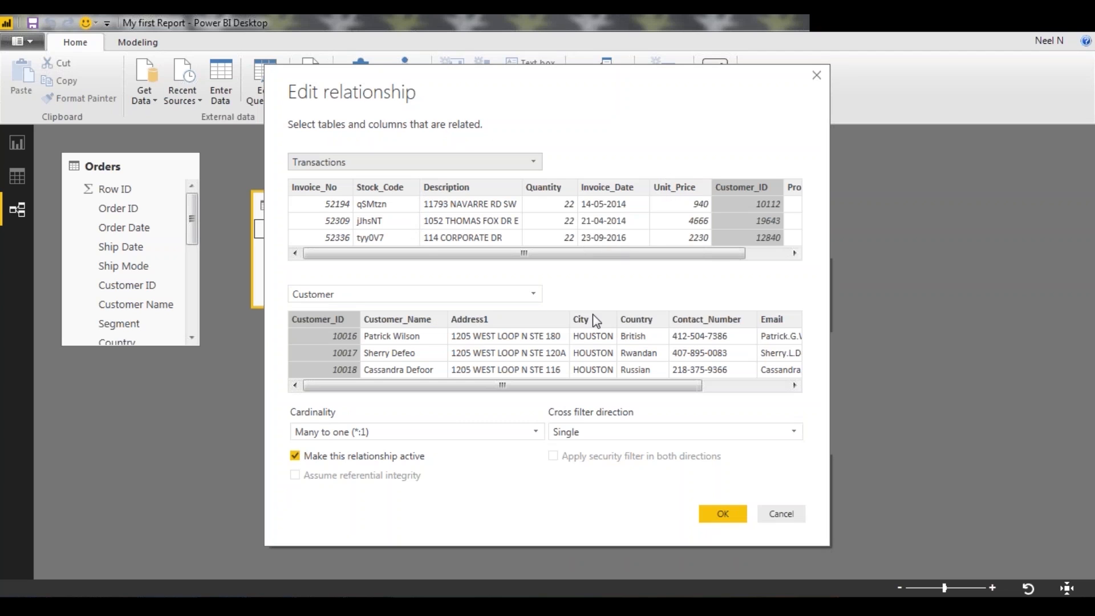
{"action": "left_click", "coordinate": [735, 513]}
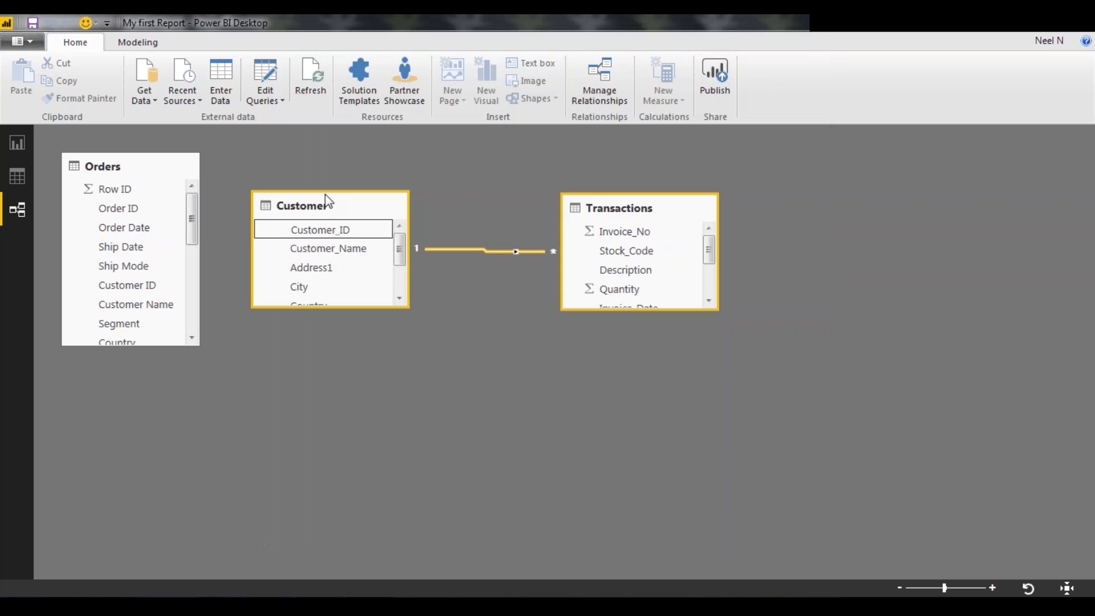
{"action": "left_click_drag", "start_coordinate": [326, 195], "coordinate": [378, 181]}
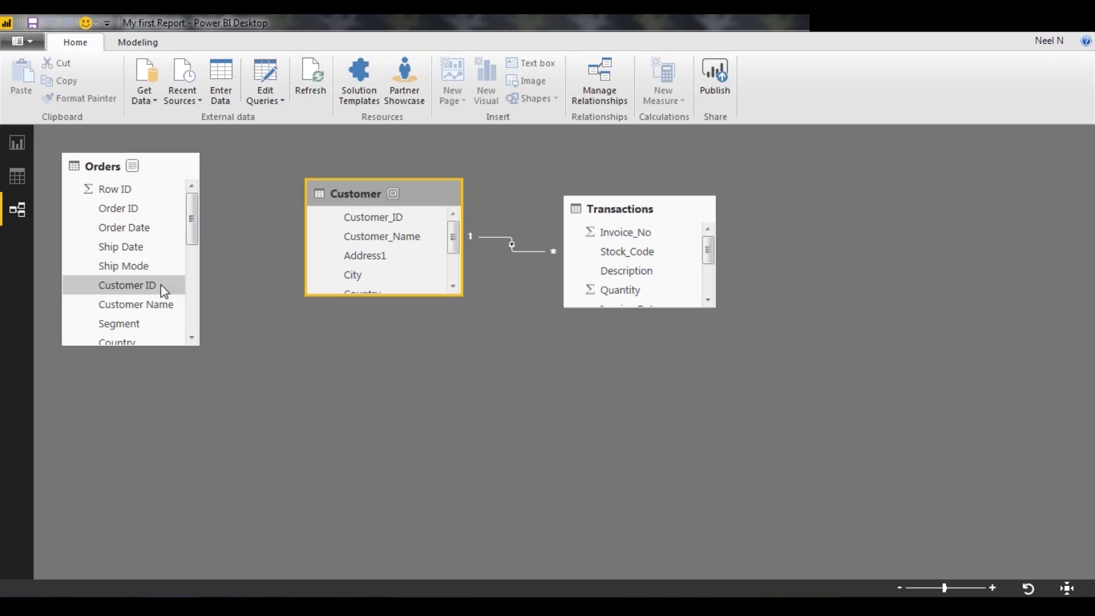
Link Customer ID in Orders to Customer_ID in Customer directly in the diagram, and delete that relationship
{"action": "mouse_move", "coordinate": [161, 285]}
{"action": "left_mouse_down"}
{"action": "mouse_move", "coordinate": [224, 281]}
{"action": "mouse_move", "coordinate": [368, 214]}
{"action": "left_mouse_up"}
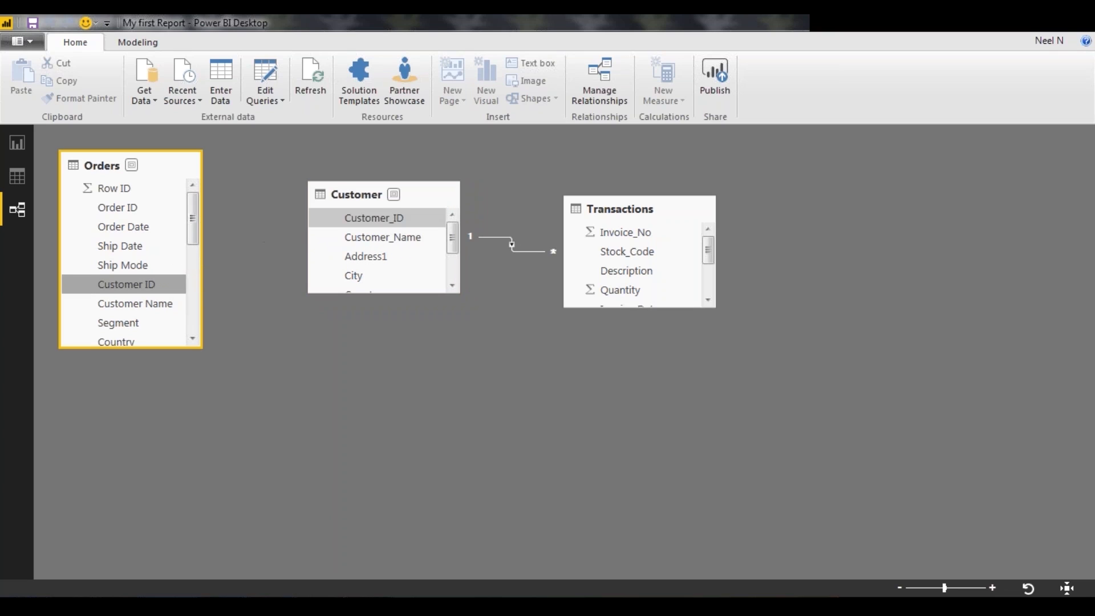
{"action": "right_click", "coordinate": [246, 250]}
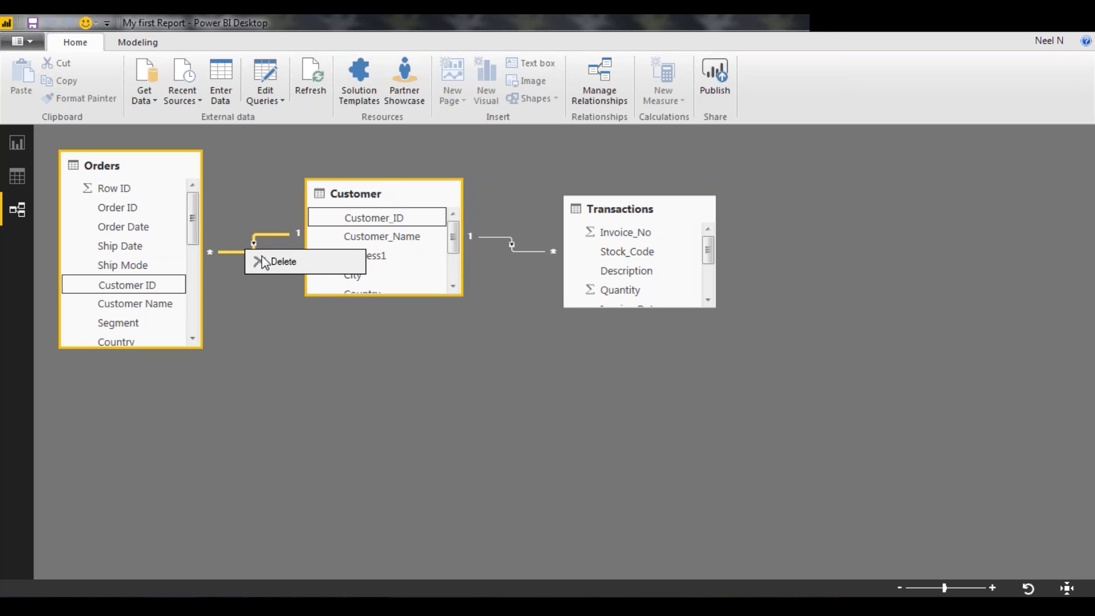
{"action": "left_click", "coordinate": [298, 269]}
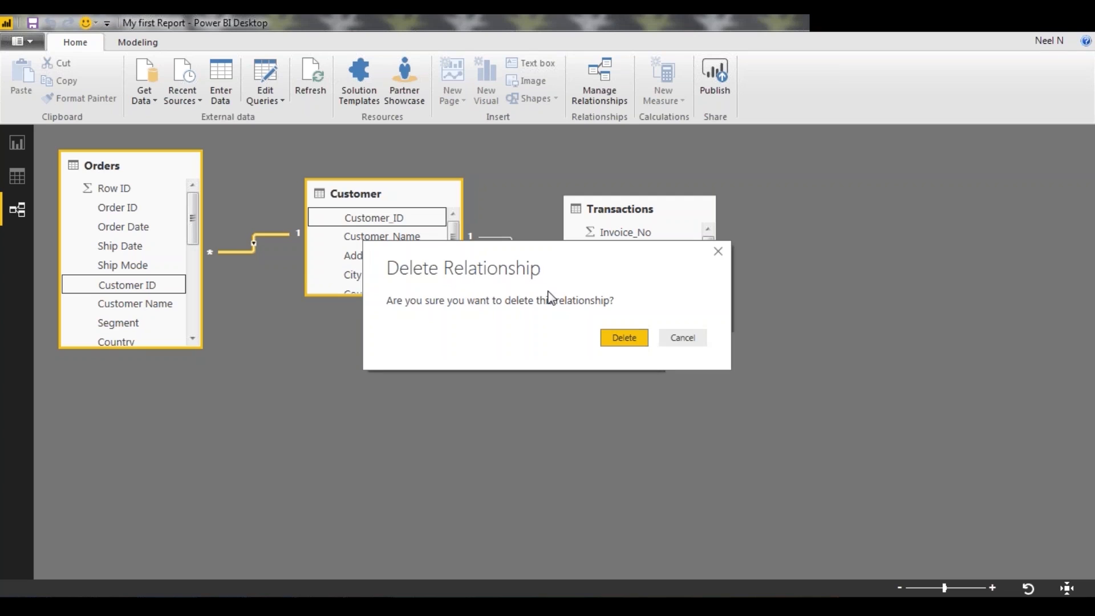
{"action": "left_click", "coordinate": [623, 338]}
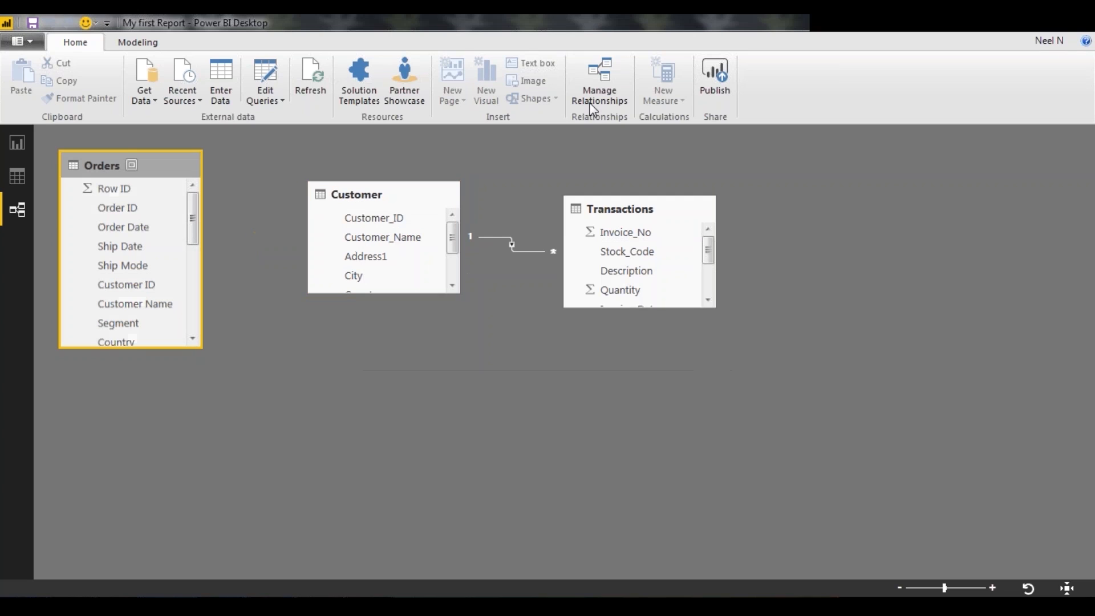
Create a new relationship through Manage Relationships from Customer ID in the Orders table to Customer_ID in the Customer table
{"action": "left_click", "coordinate": [599, 80]}
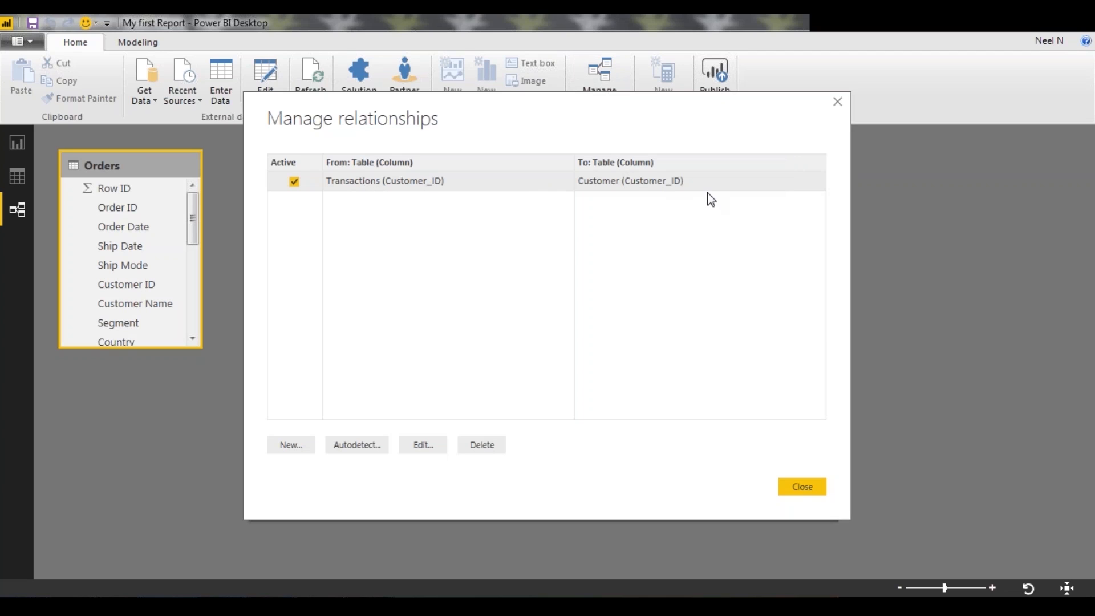
{"action": "left_click", "coordinate": [292, 445]}
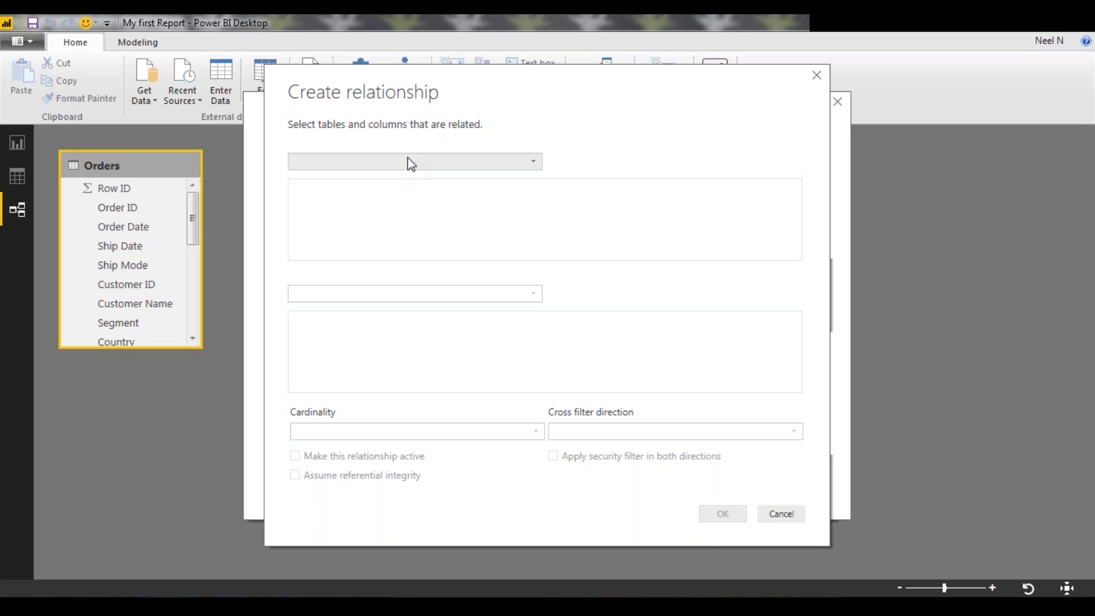
{"action": "left_click", "coordinate": [410, 163]}
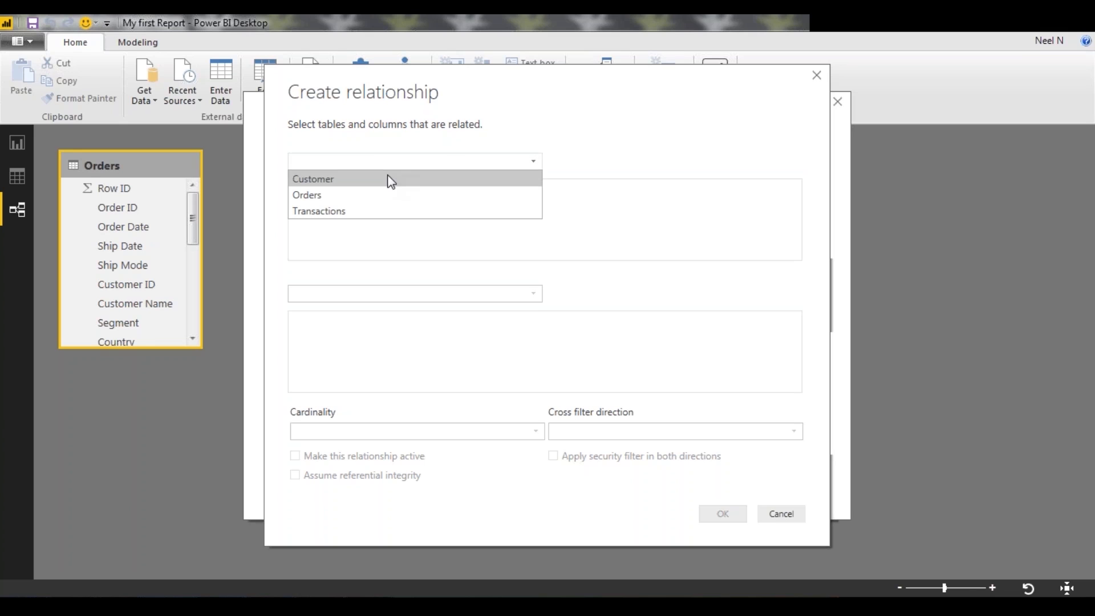
{"action": "left_click", "coordinate": [378, 197]}
{"action": "left_click", "coordinate": [388, 292]}
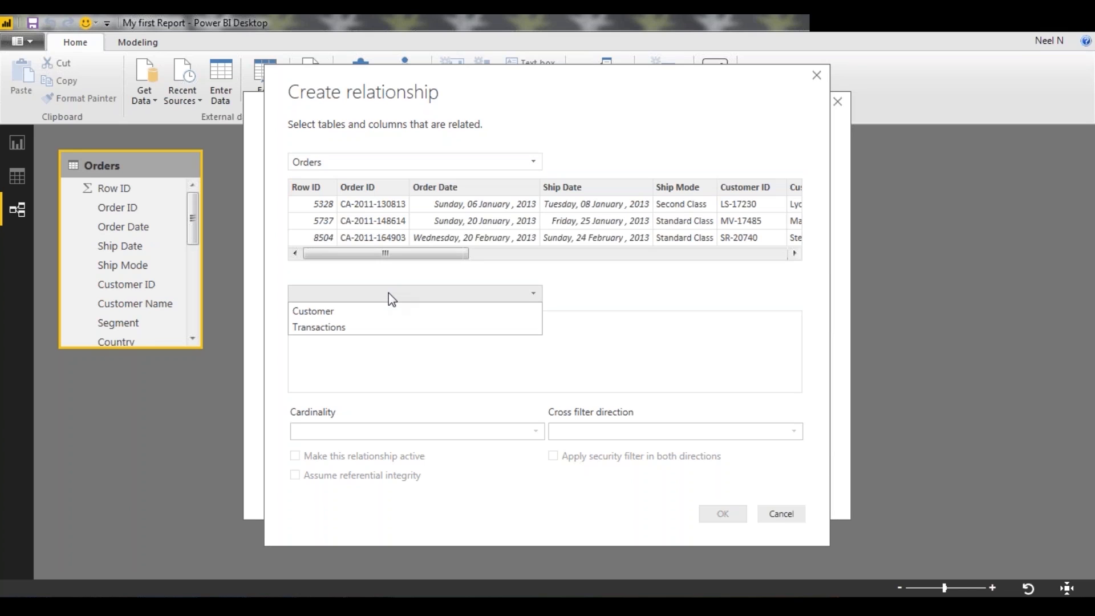
{"action": "left_click", "coordinate": [341, 310]}
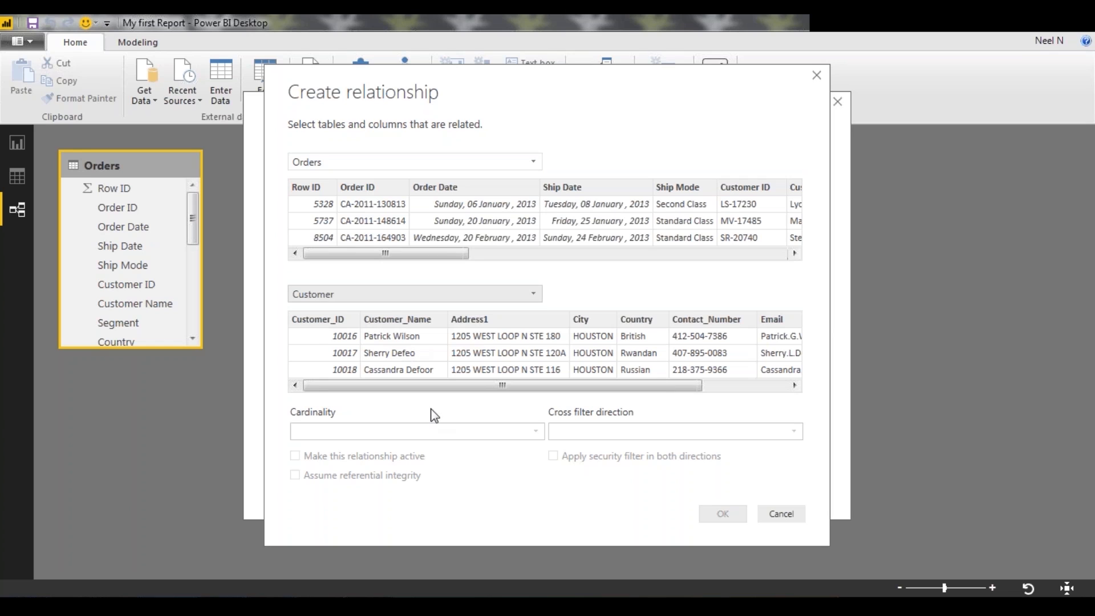
{"action": "left_click_drag", "start_coordinate": [435, 254], "coordinate": [488, 257]}
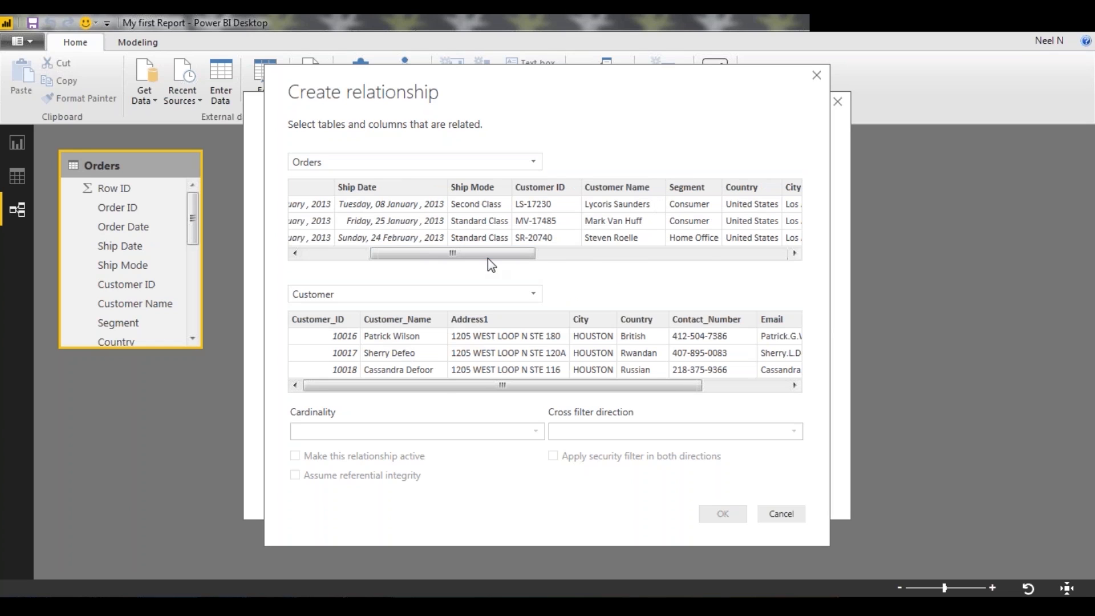
{"action": "left_click", "coordinate": [535, 188]}
{"action": "left_click", "coordinate": [341, 317]}
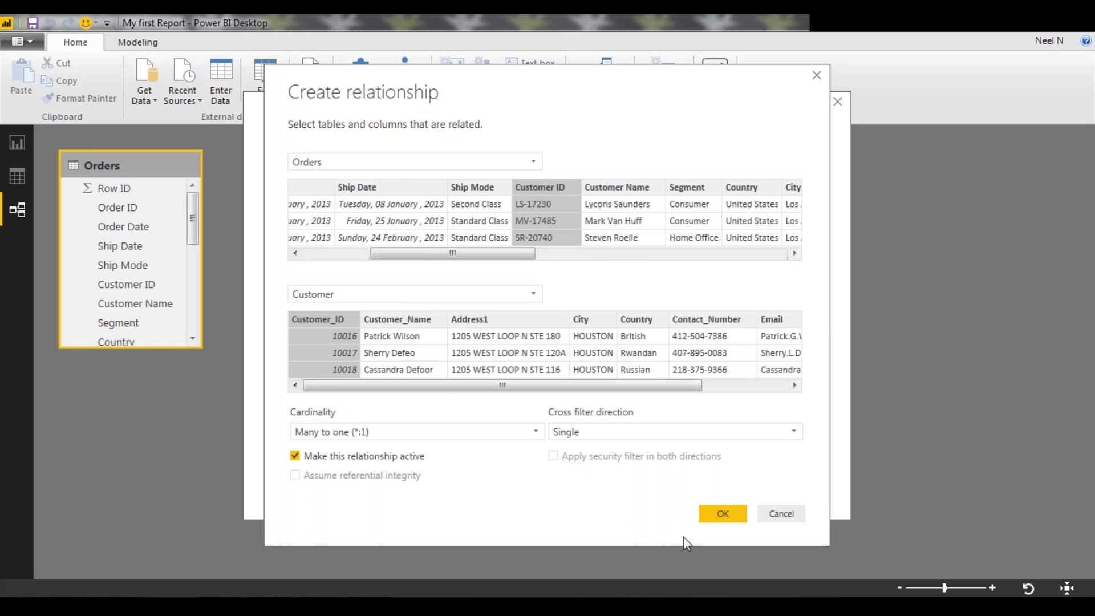
{"action": "left_click", "coordinate": [722, 513]}
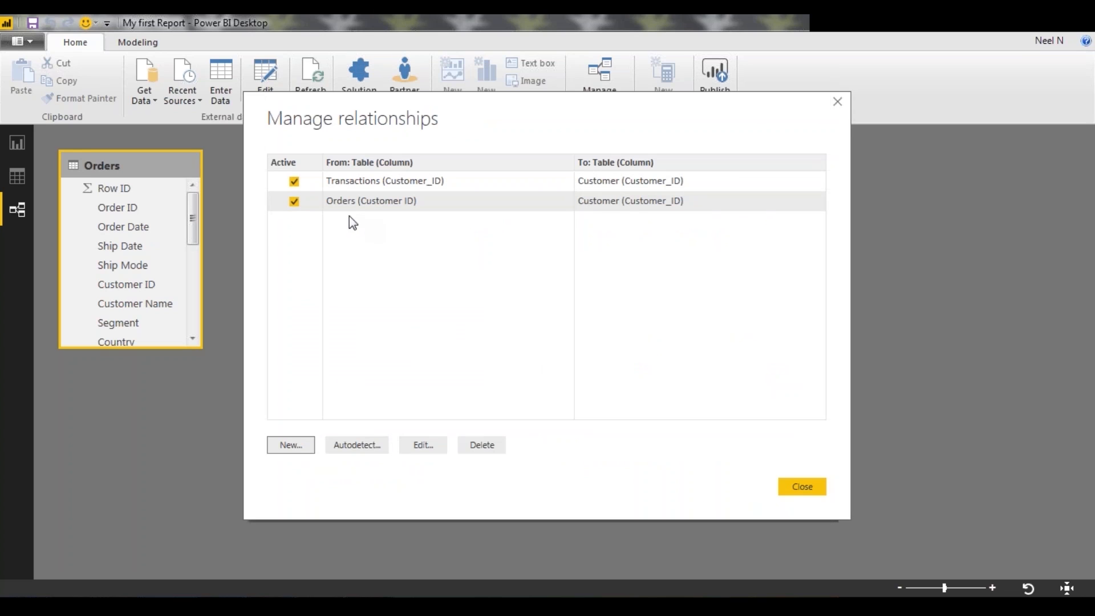
{"action": "left_click", "coordinate": [802, 488]}
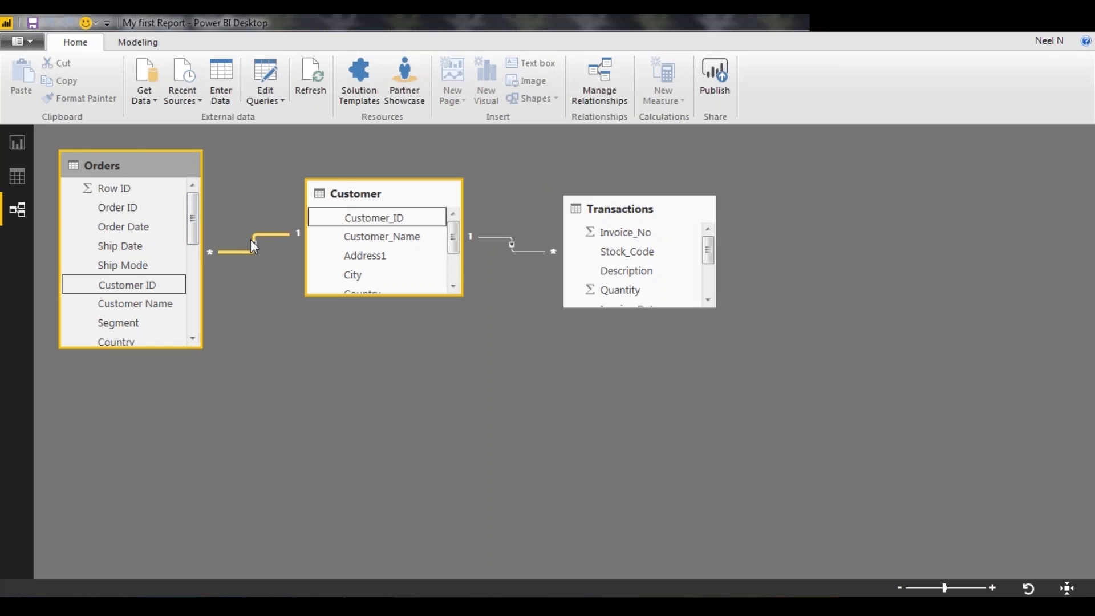
{"action": "scroll", "coordinate": [606, 265], "scroll_direction": "down", "scroll_amount": 2}
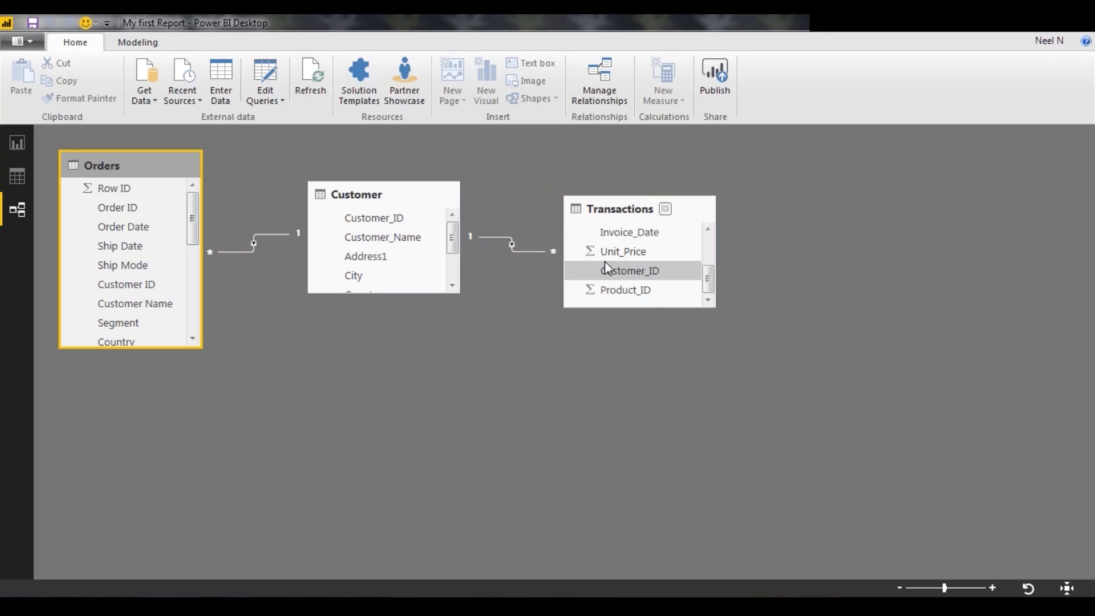